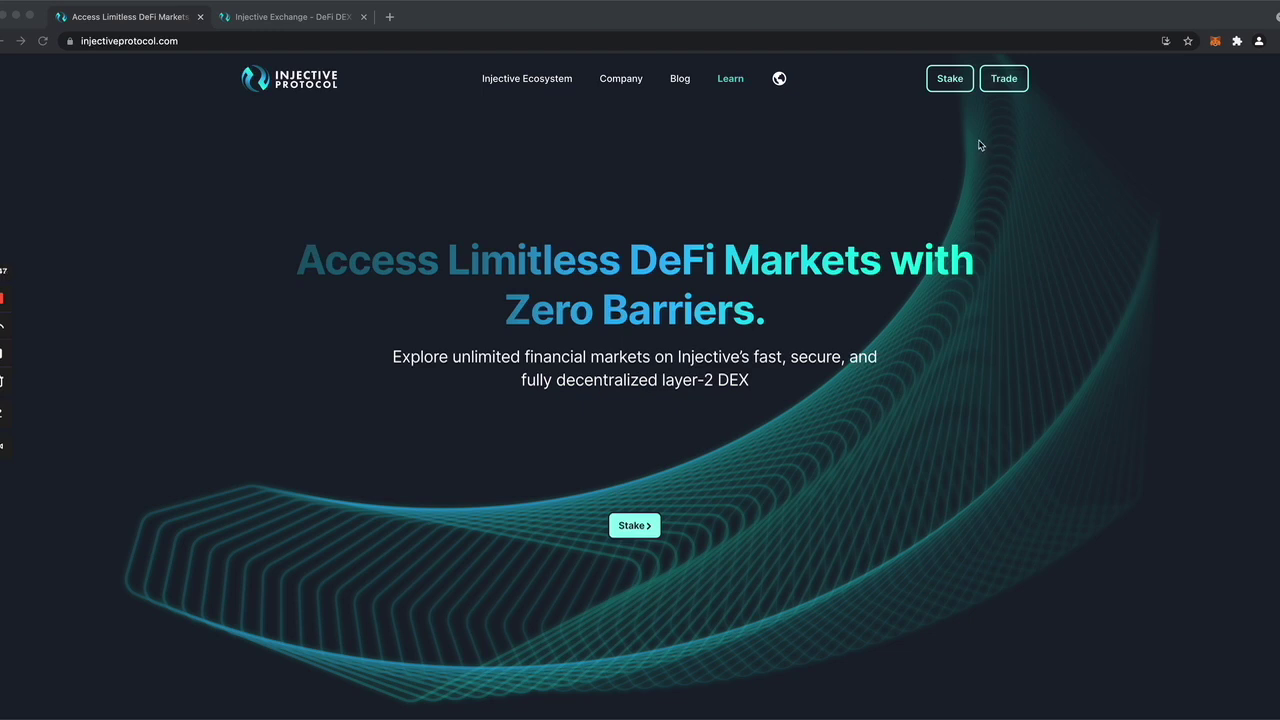
Open the Injective Relayer (non-US) exchange from the Injective Protocol site's trading options
click(912, 24)
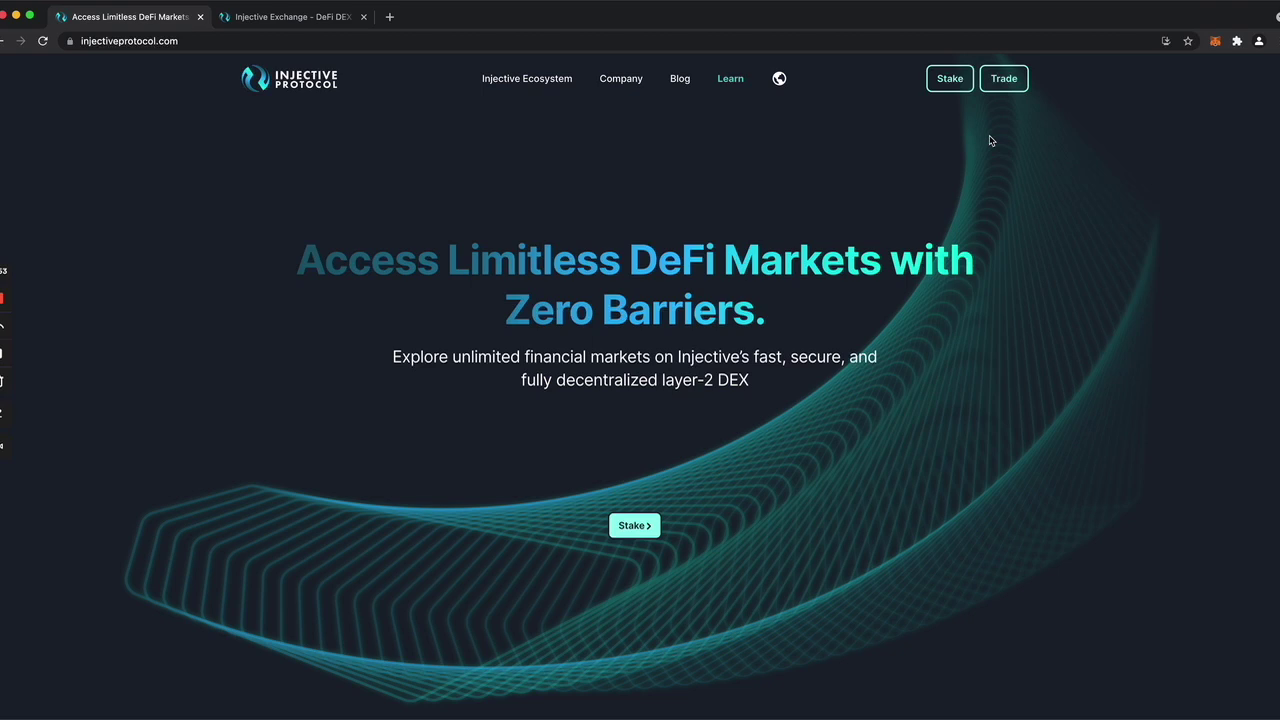
click(1010, 86)
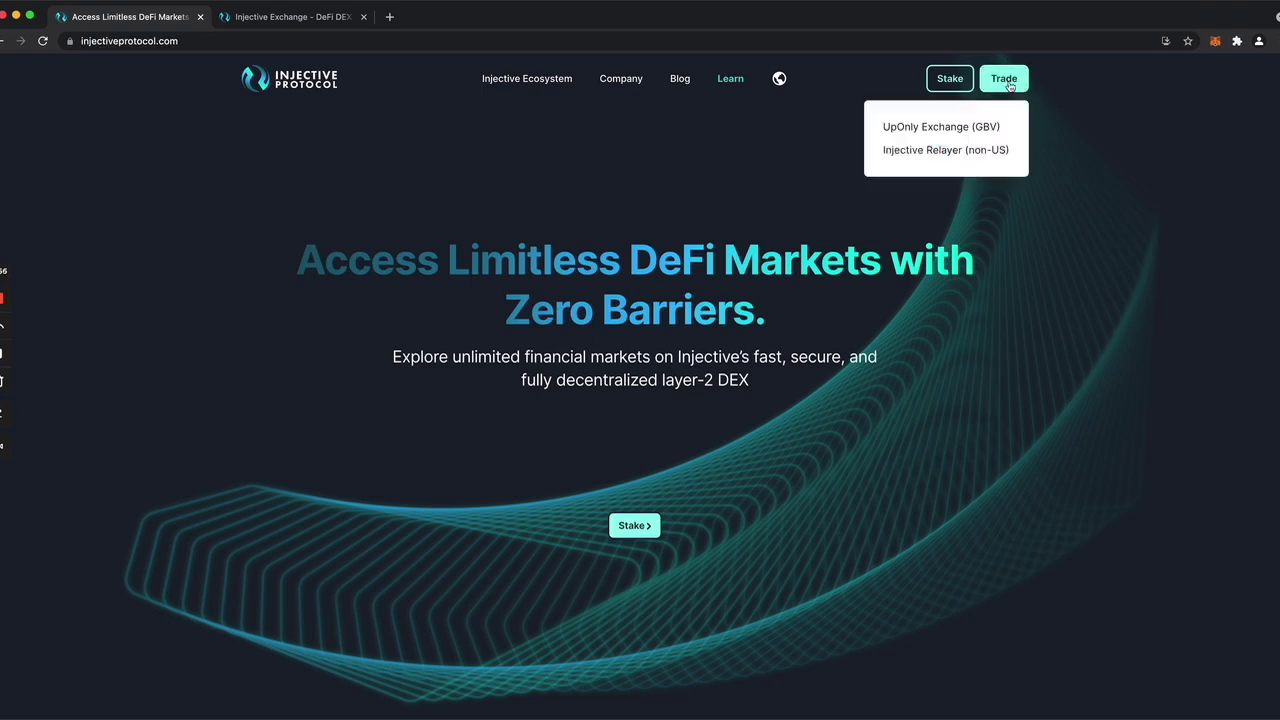
click(920, 150)
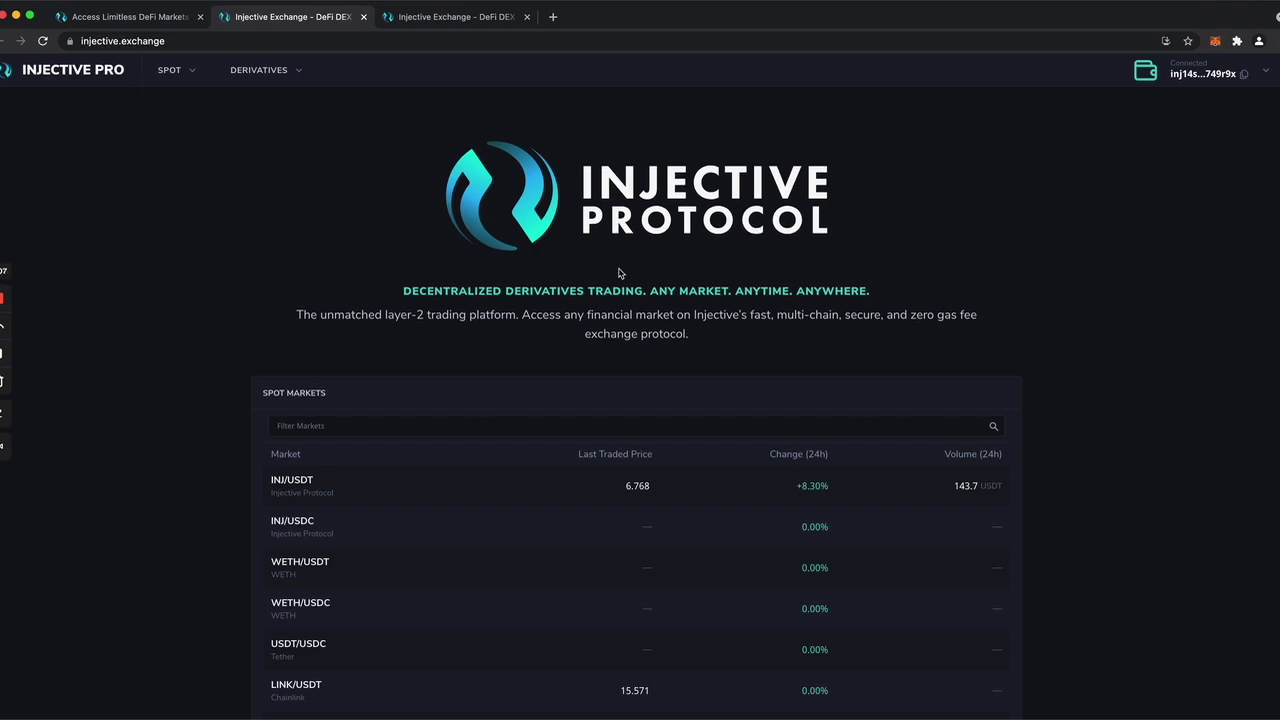
Look through the exchange's spot markets list, including the trading pairs, last traded prices, 24h changes and volumes
scroll(209, 420, down, 5)
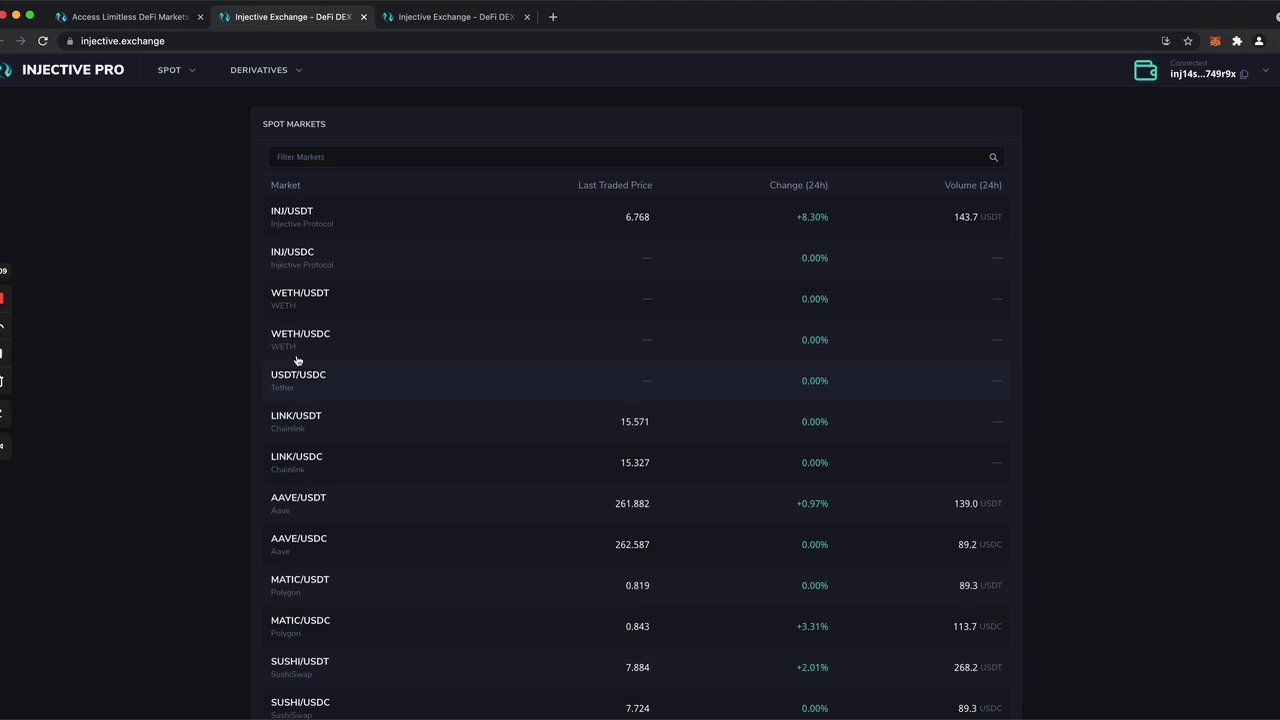
scroll(357, 343, down, 5)
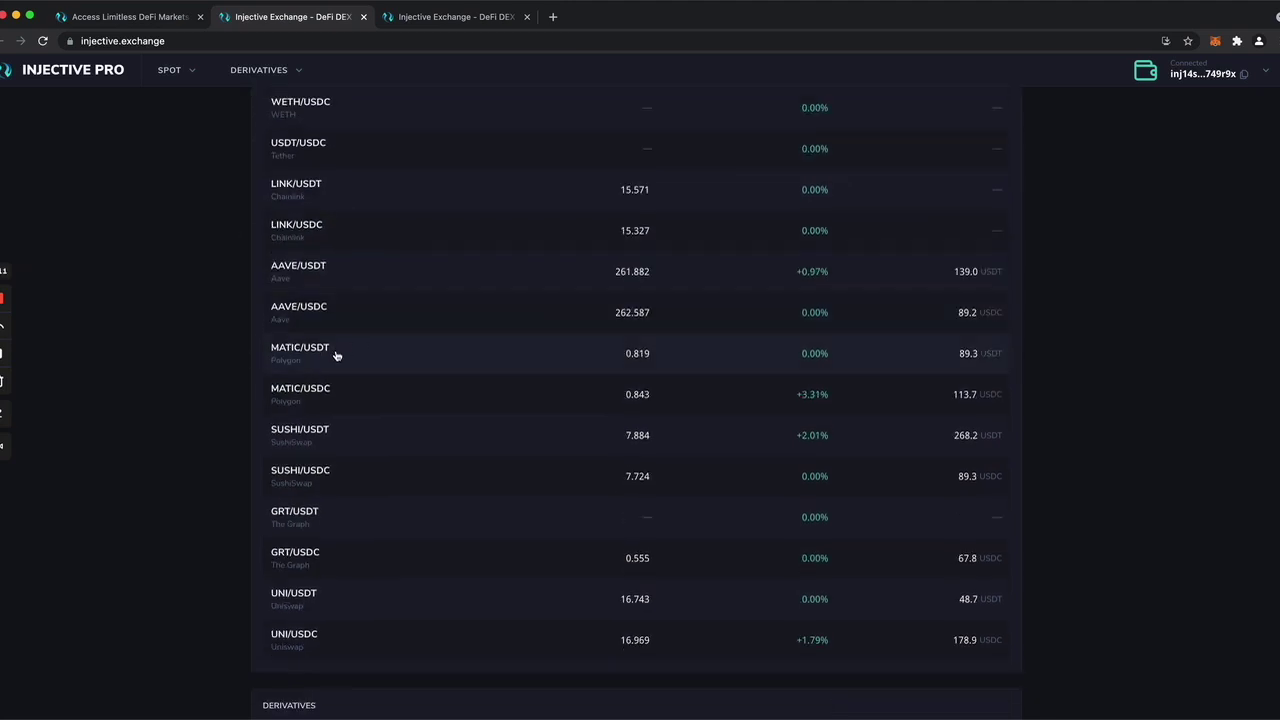
scroll(207, 400, up, 3)
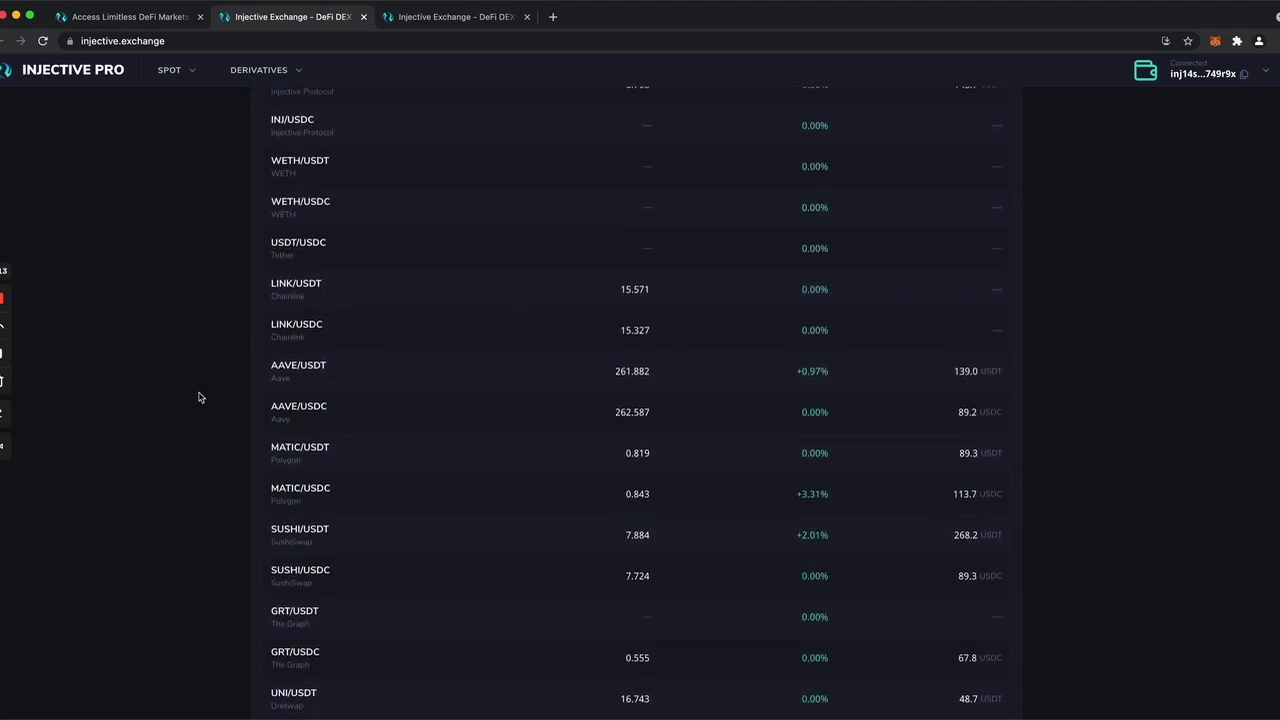
scroll(213, 400, up, 3)
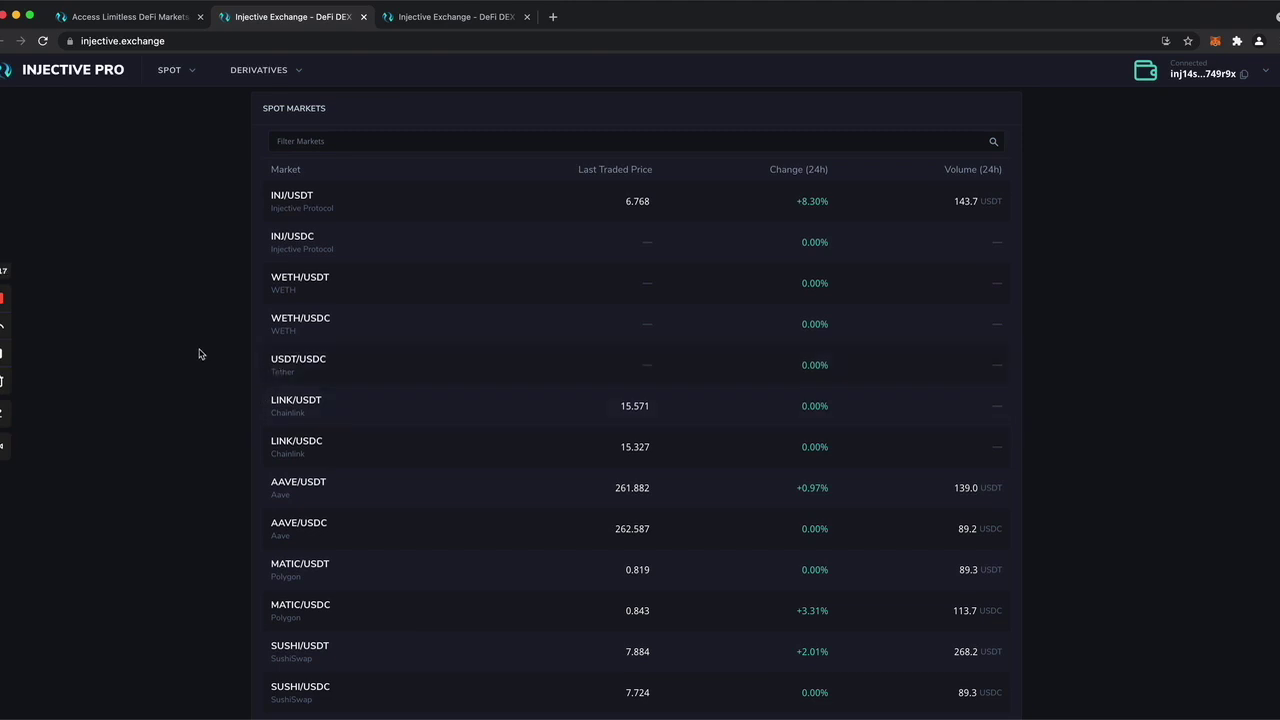
scroll(297, 408, down, 2)
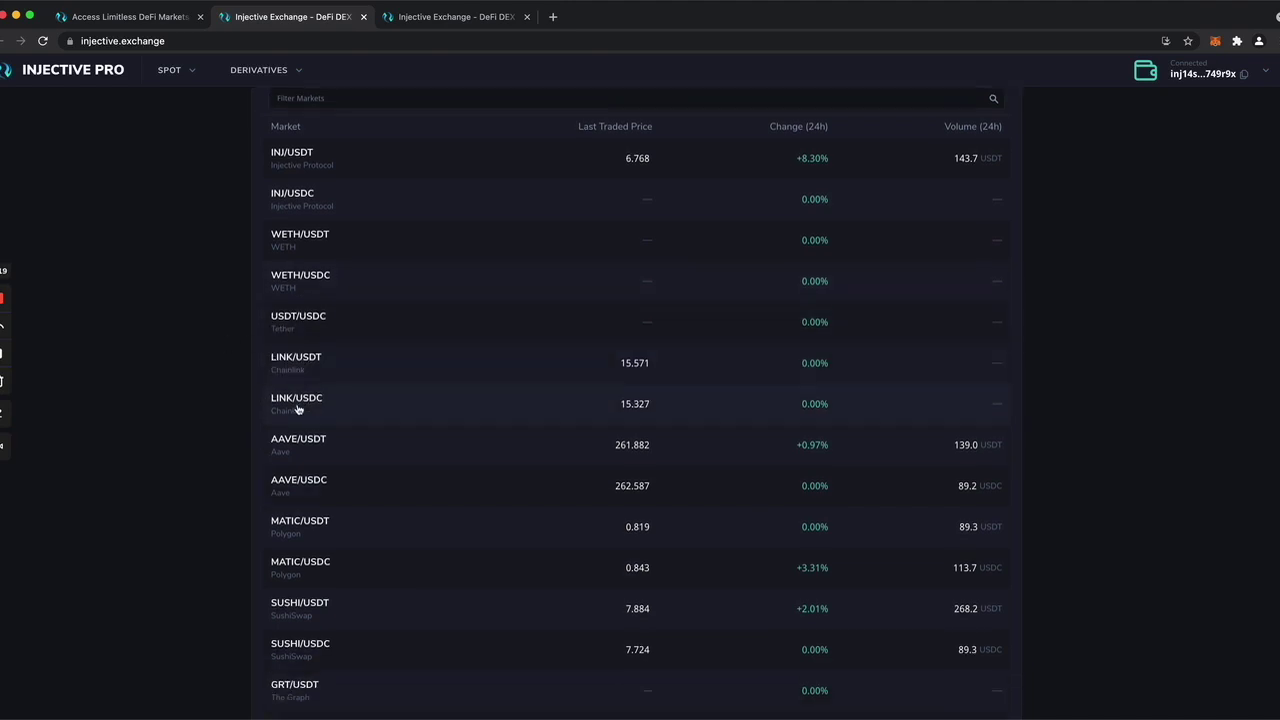
scroll(208, 472, down, 3)
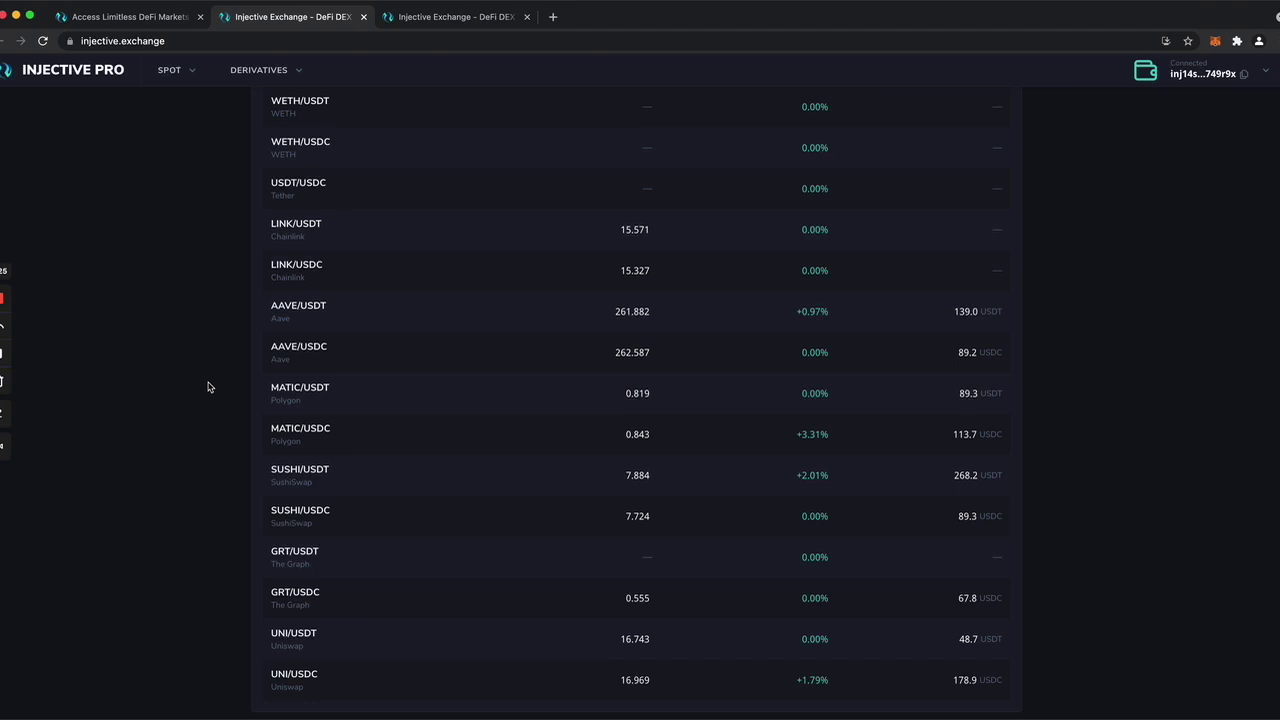
scroll(210, 385, up, 6)
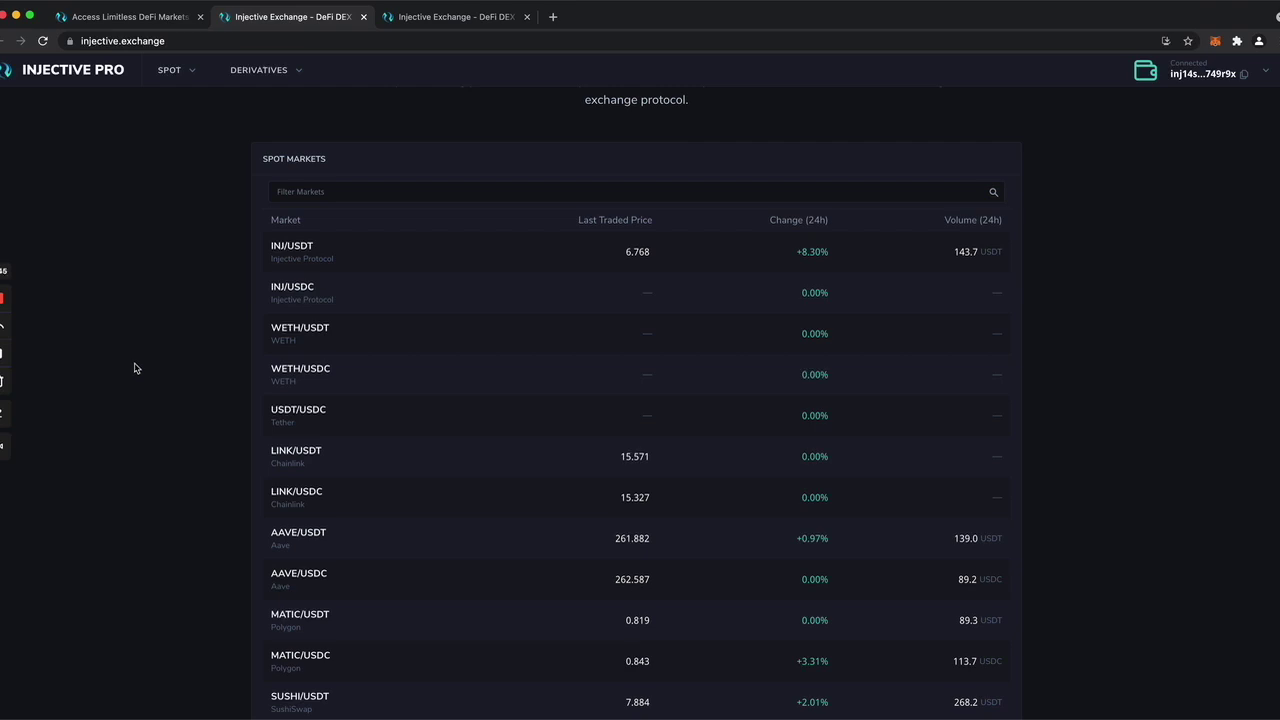
scroll(134, 366, down, 1)
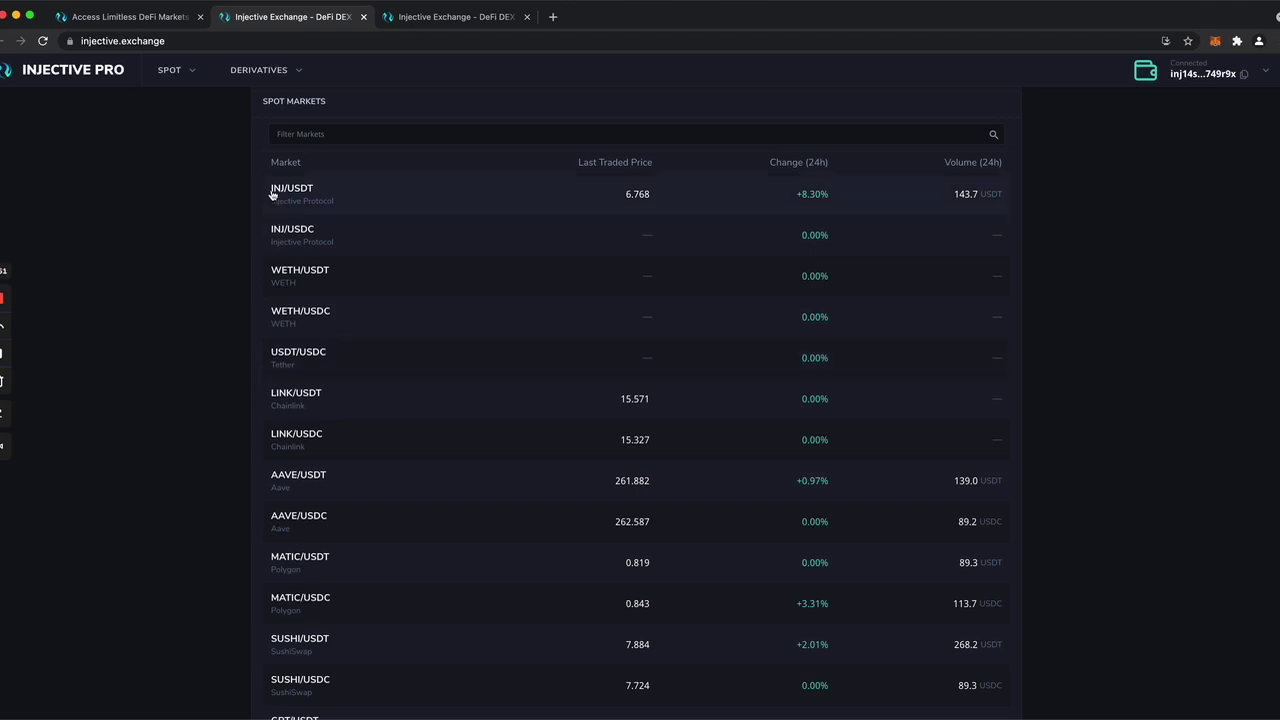
scroll(210, 348, up, 1)
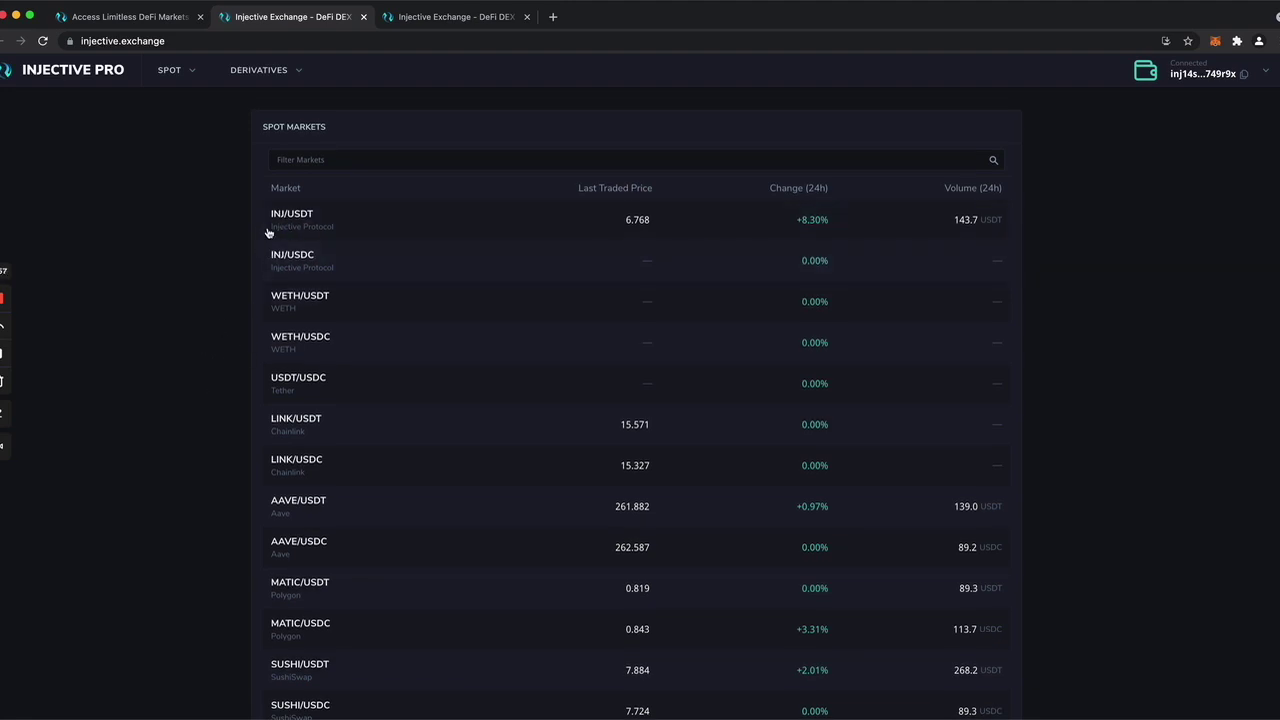
scroll(326, 233, up, 1)
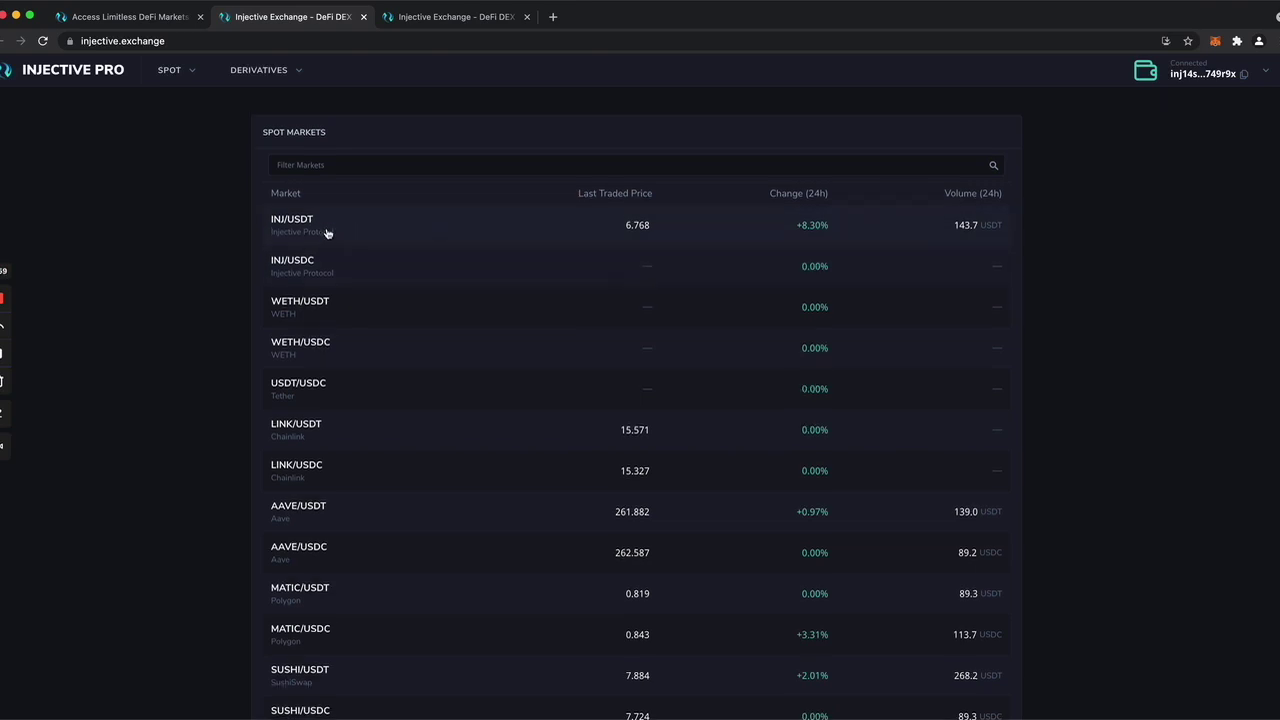
scroll(326, 233, up, 2)
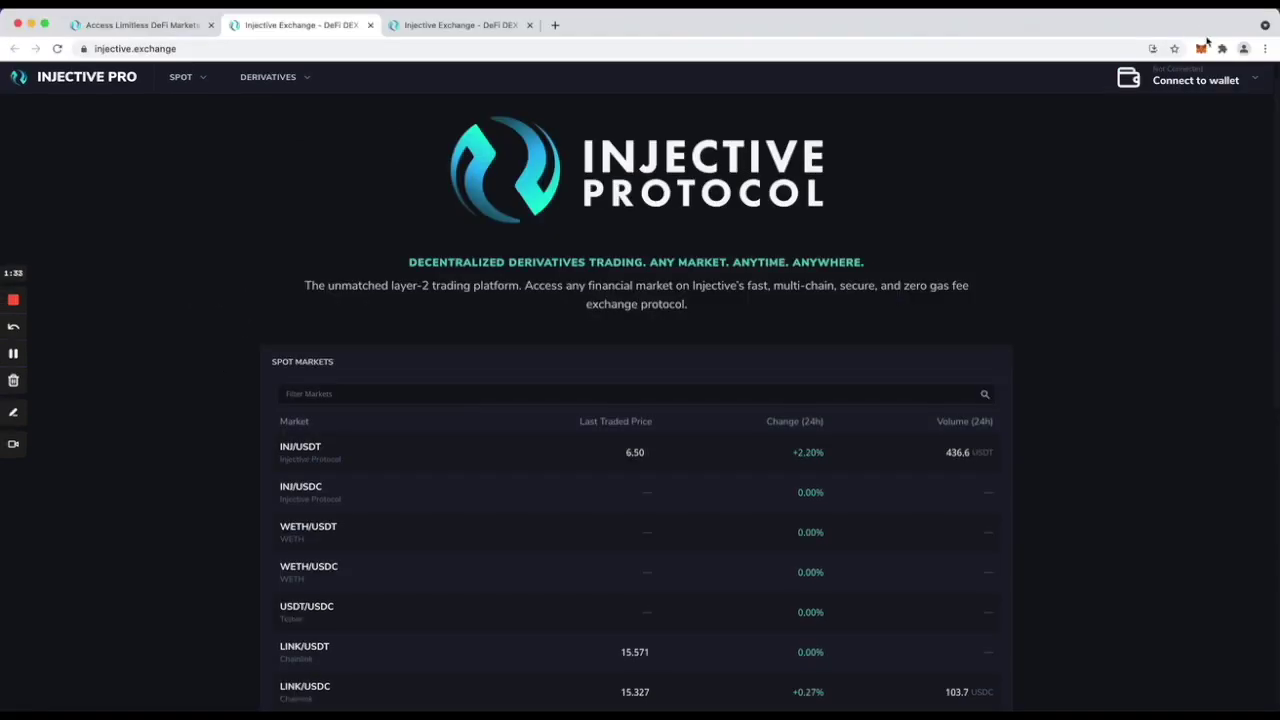
Check the ETH, INJ and USDT holdings in the MetaMask wallet's assets, then close the wallet
click(1203, 48)
click(1046, 320)
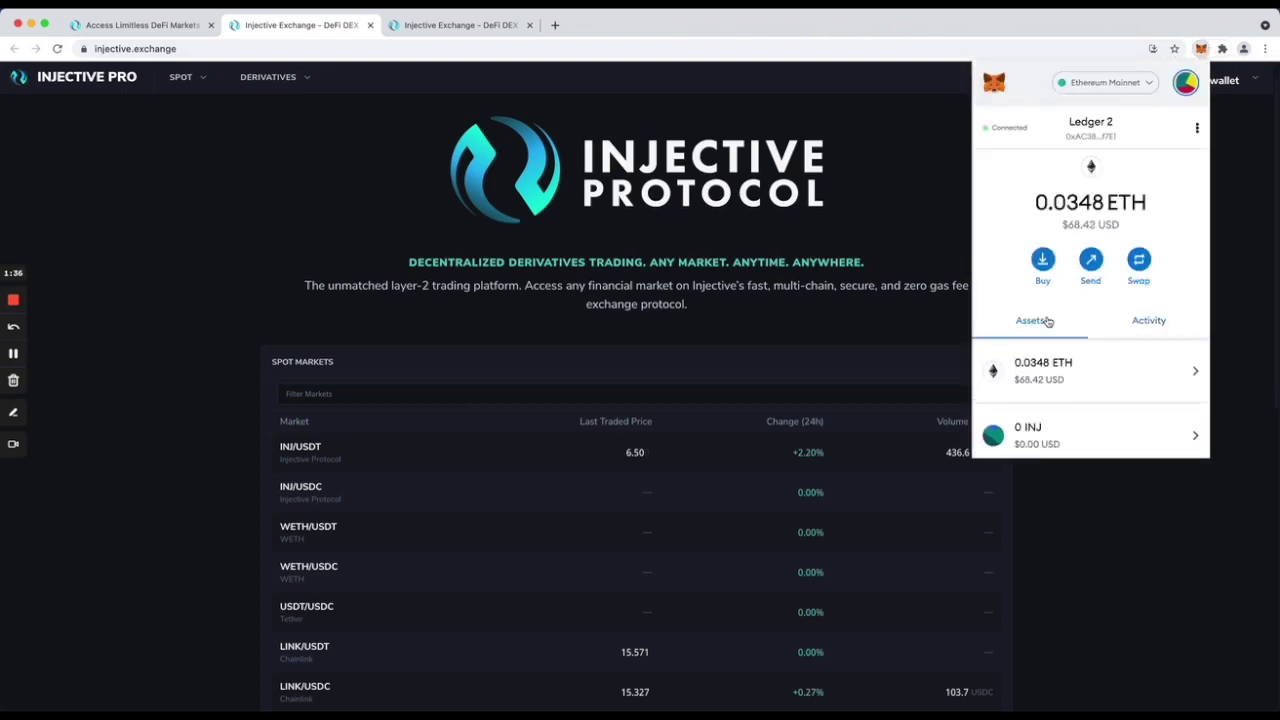
scroll(1070, 320, down, 1)
scroll(1070, 310, down, 3)
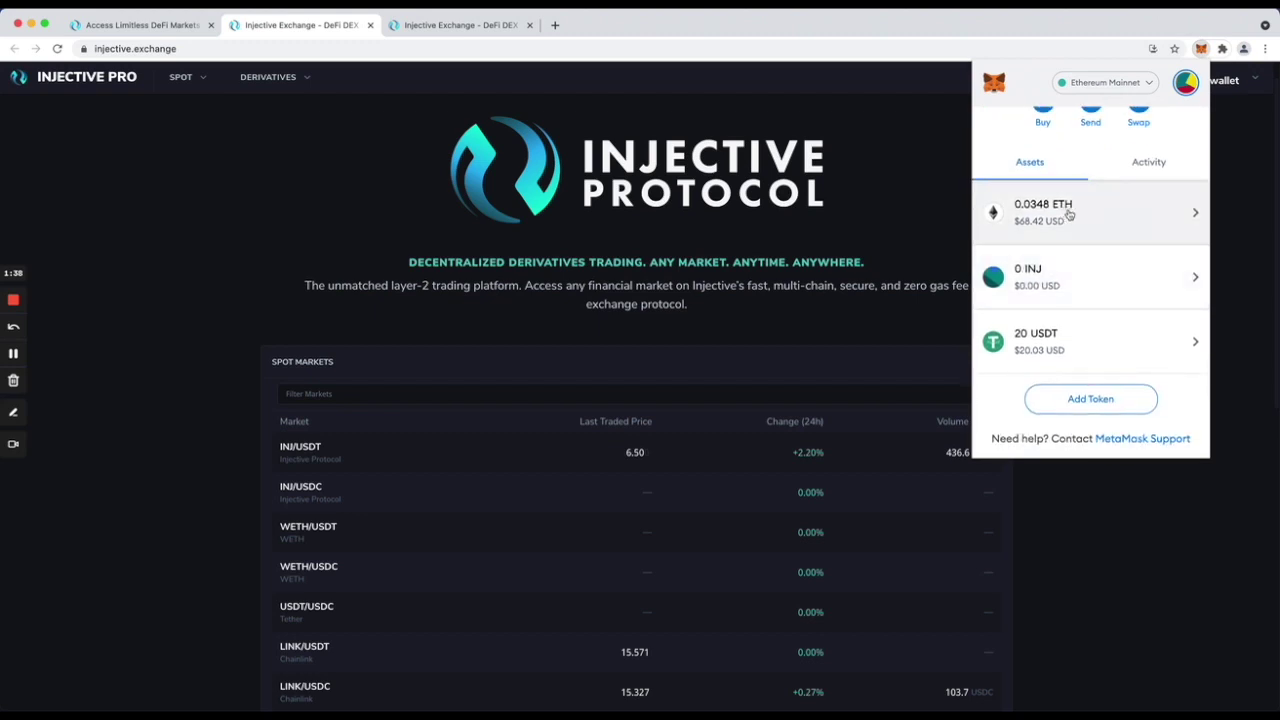
scroll(1052, 338, up, 3)
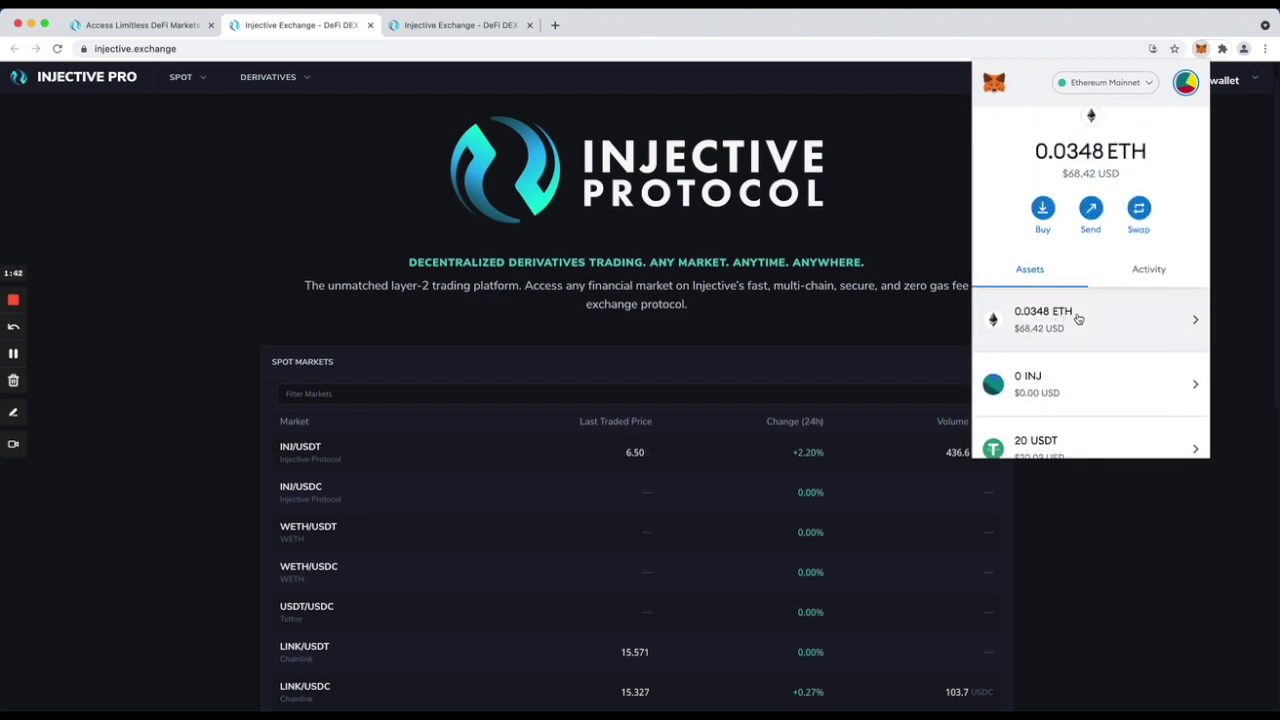
scroll(1076, 319, down, 2)
click(155, 303)
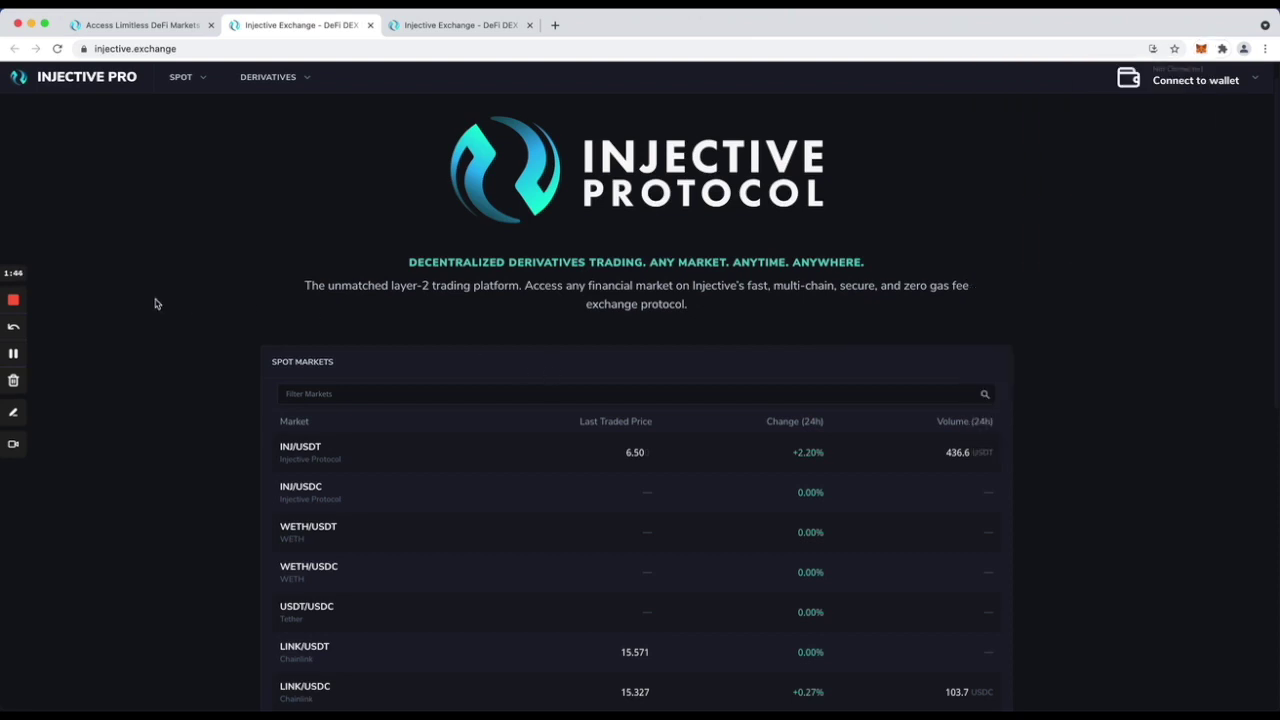
Open the INJ/USDT spot market from the exchange's market list
scroll(191, 297, down, 4)
scroll(191, 297, up, 4)
scroll(196, 299, down, 5)
scroll(196, 299, down, 1)
scroll(197, 297, up, 6)
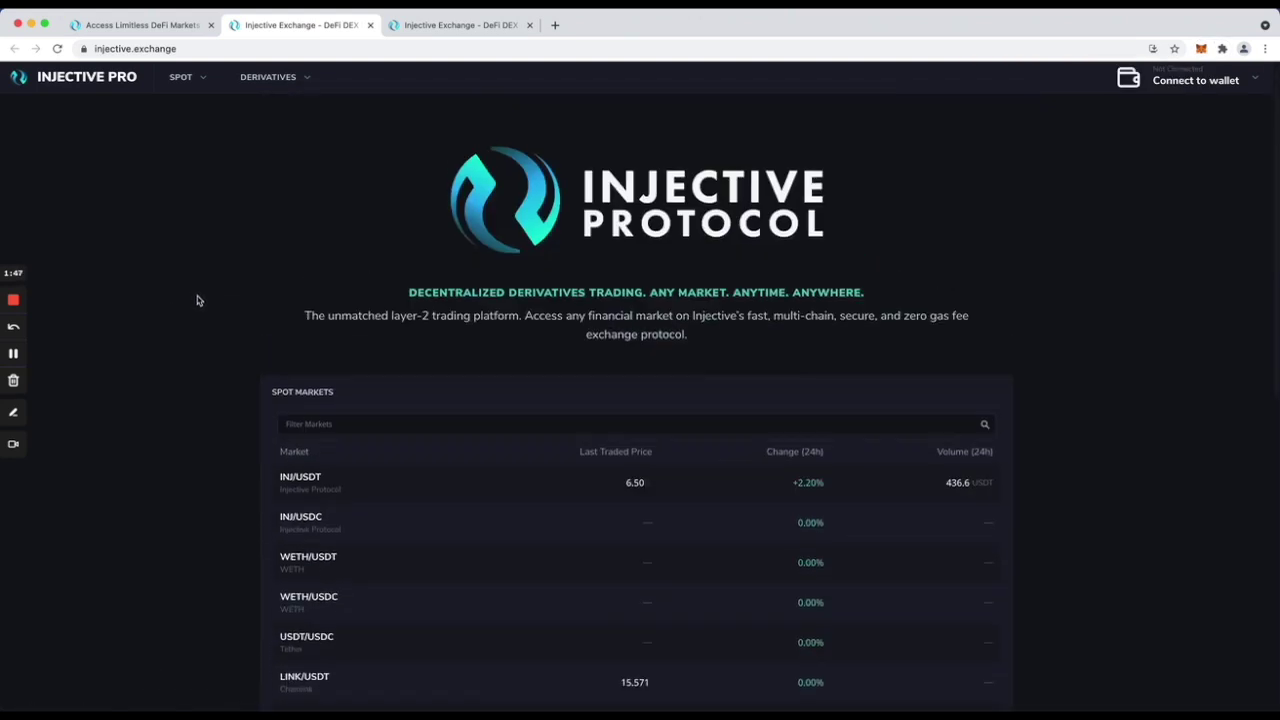
click(359, 484)
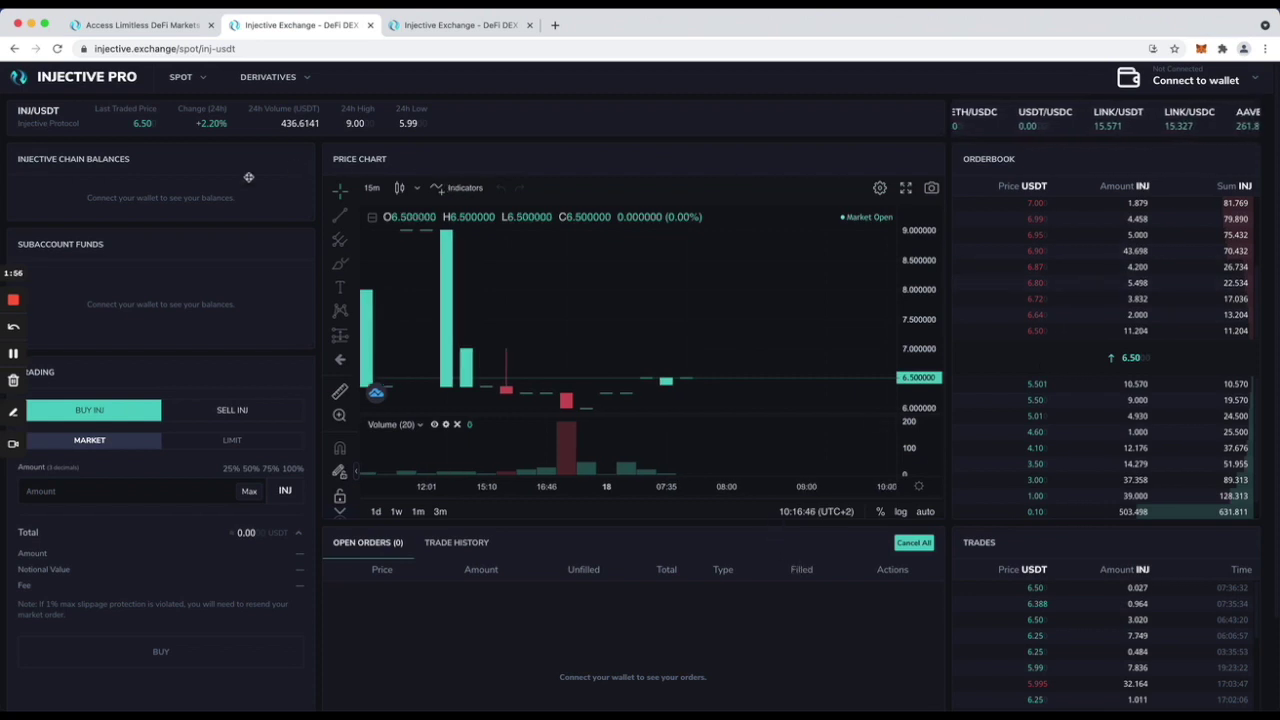
Connect the MetaMask wallet to the exchange and sign its signature request
click(1214, 78)
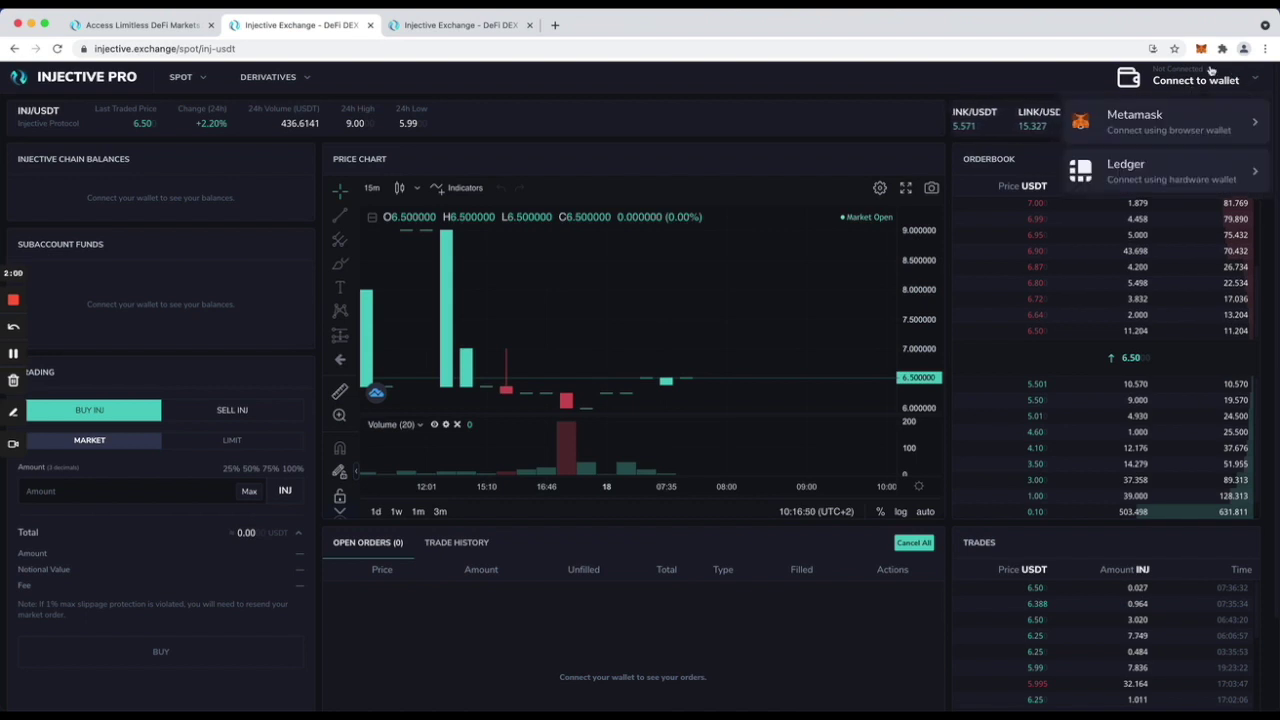
click(1185, 131)
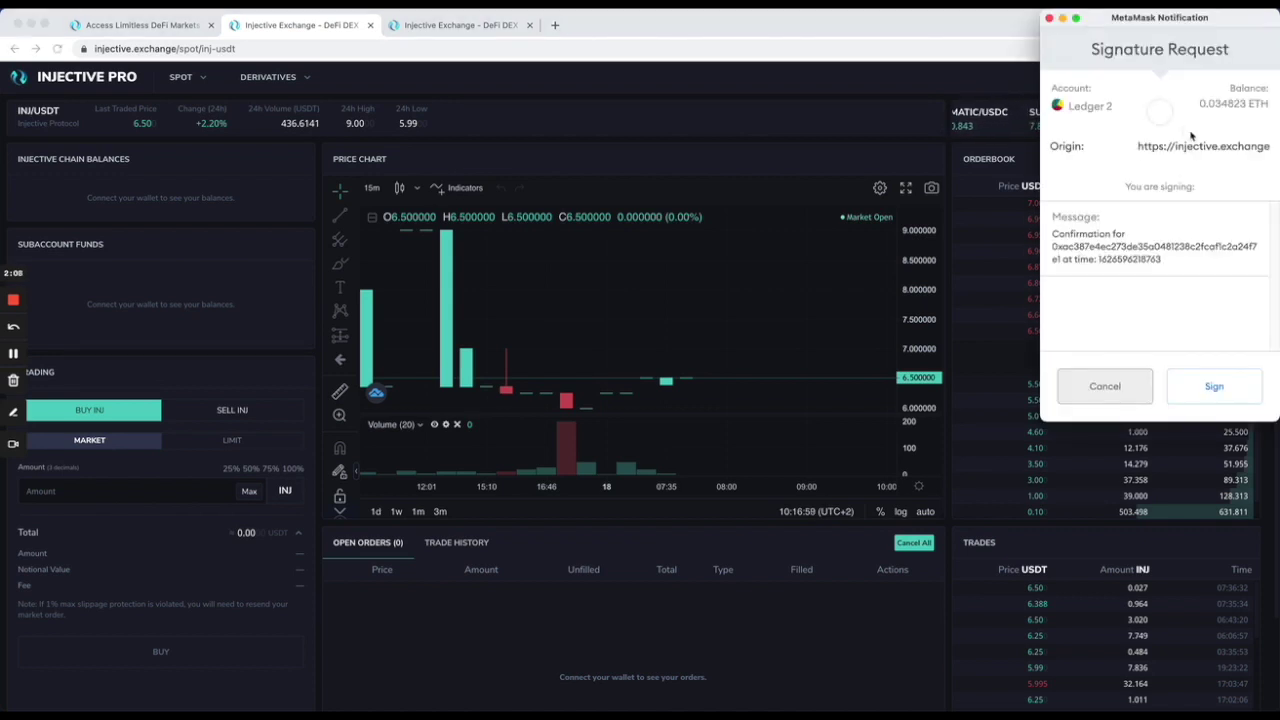
click(1232, 387)
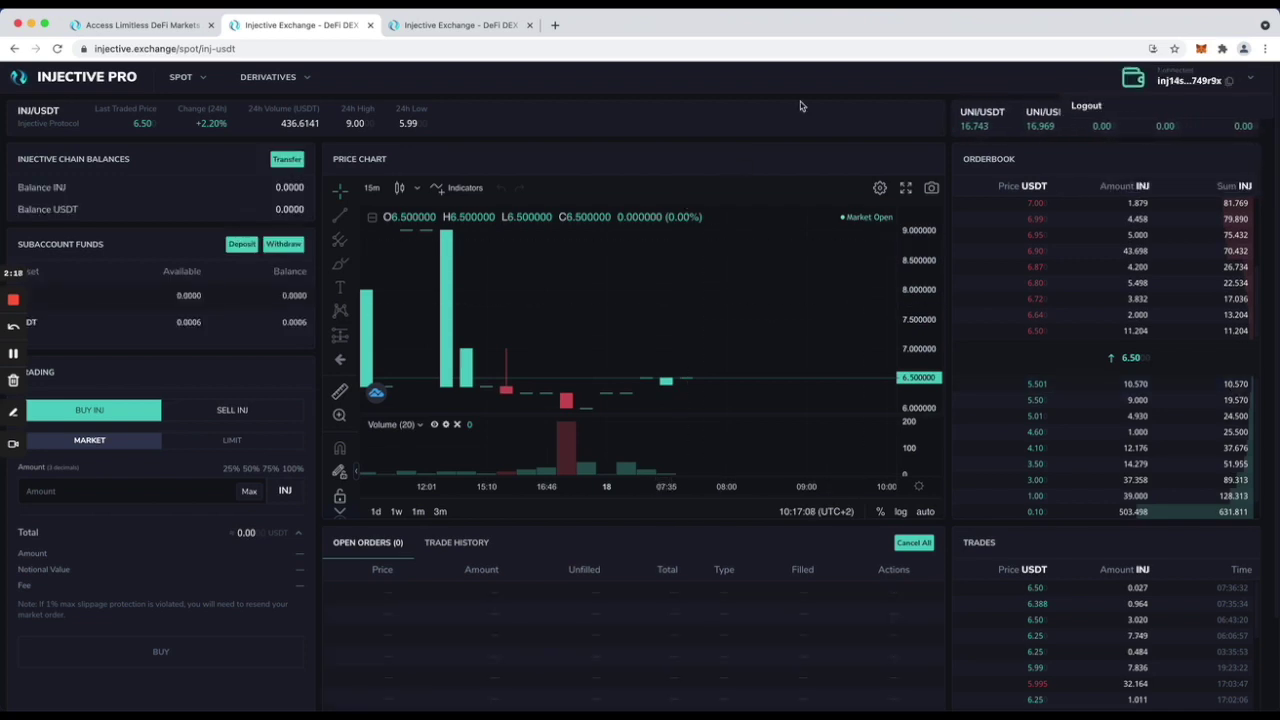
Start a transfer to Injective Chain, set the allowance for USDT and approve the spending permission in MetaMask
scroll(293, 292, down, 2)
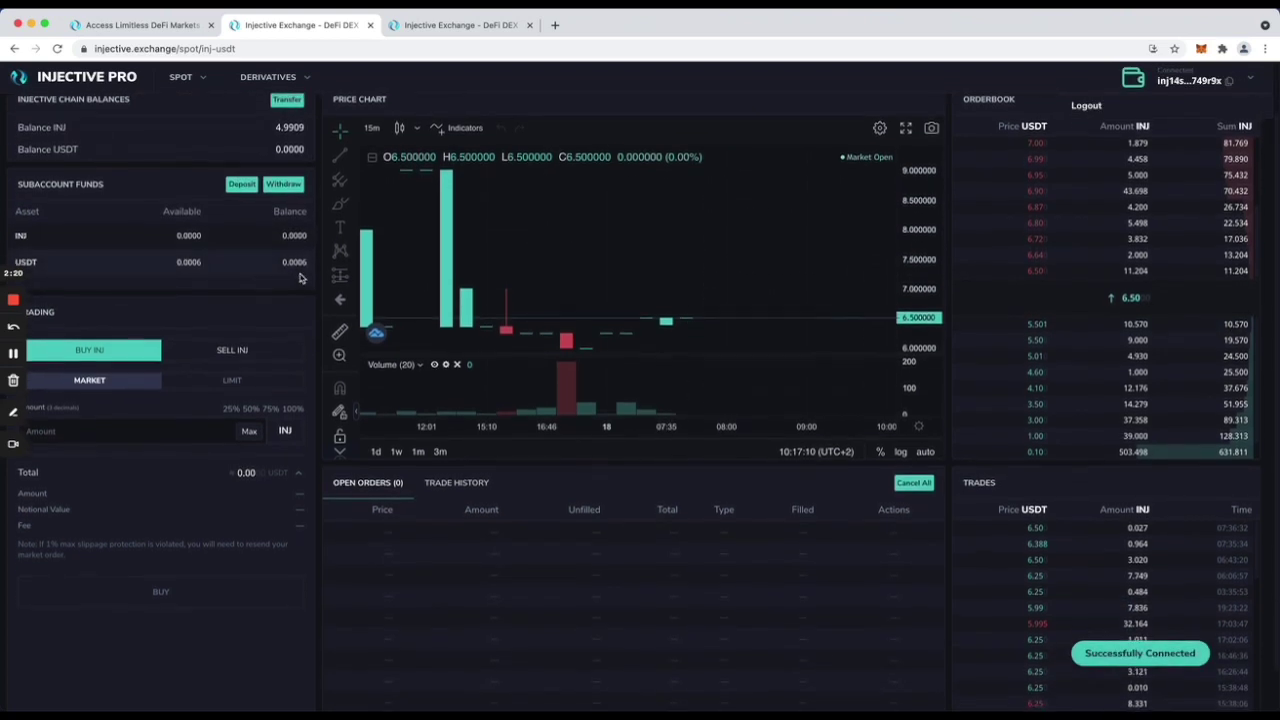
scroll(300, 278, up, 2)
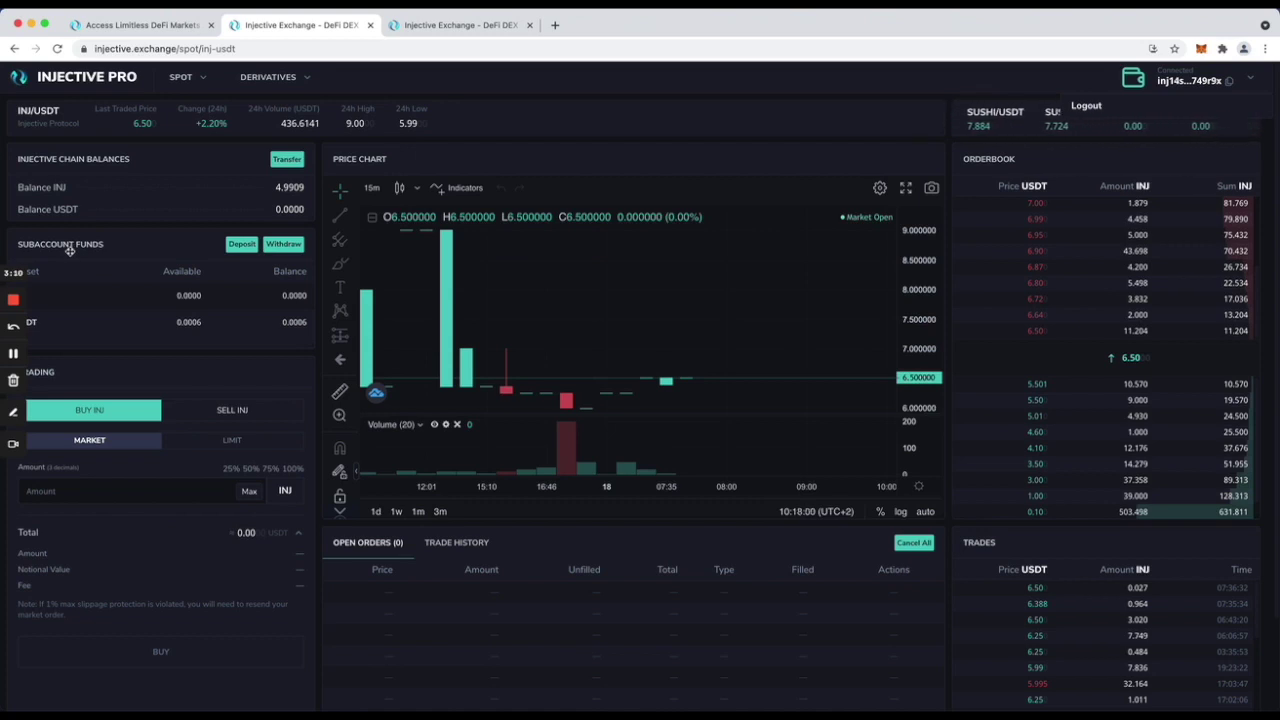
click(291, 160)
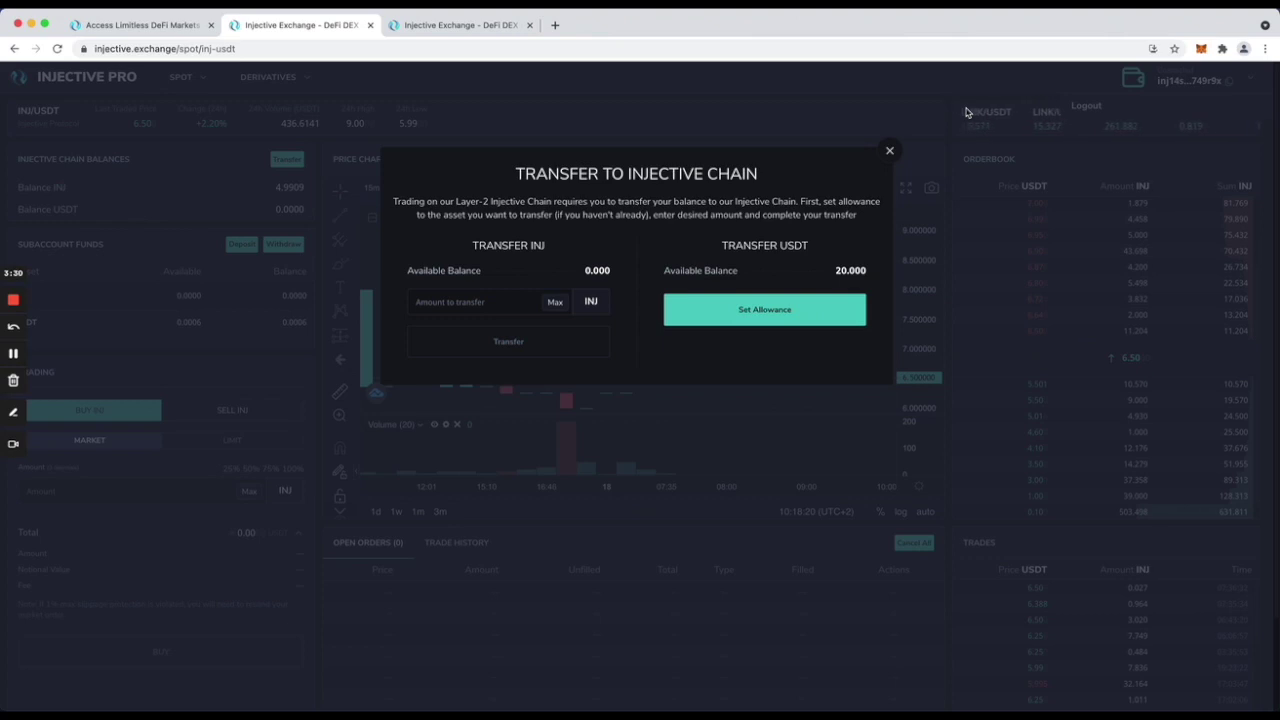
click(781, 310)
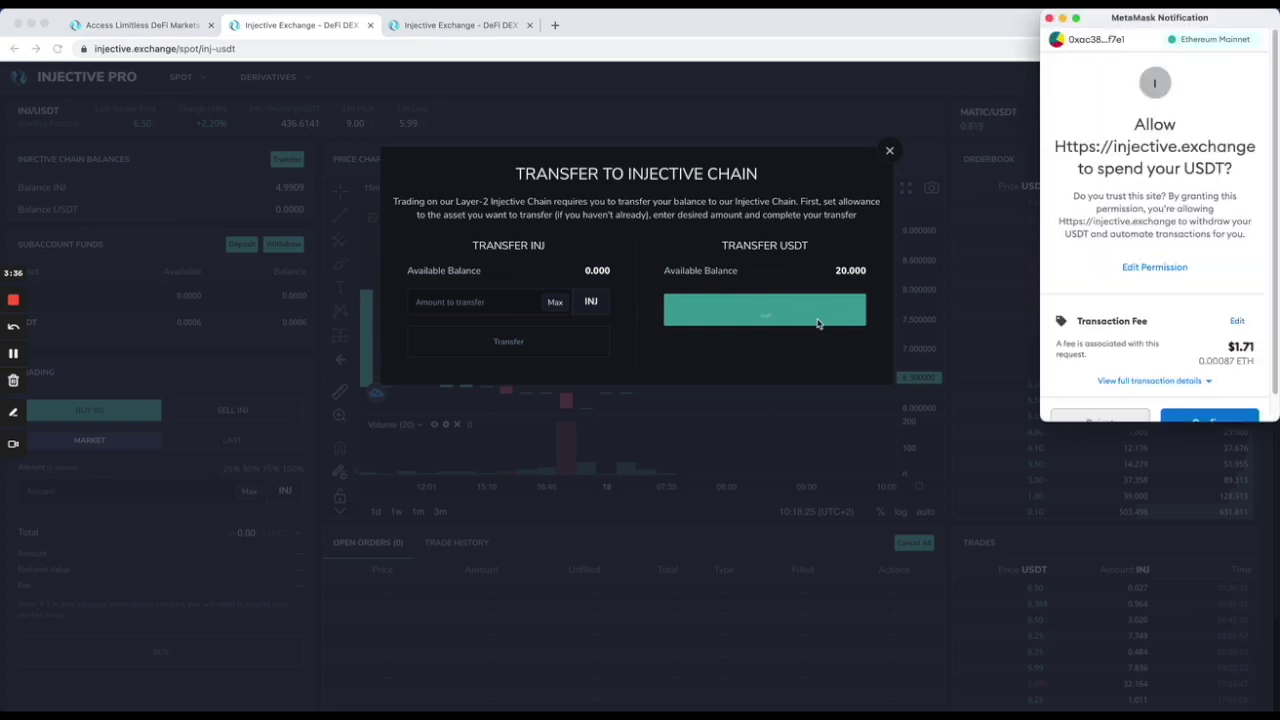
scroll(1148, 350, down, 1)
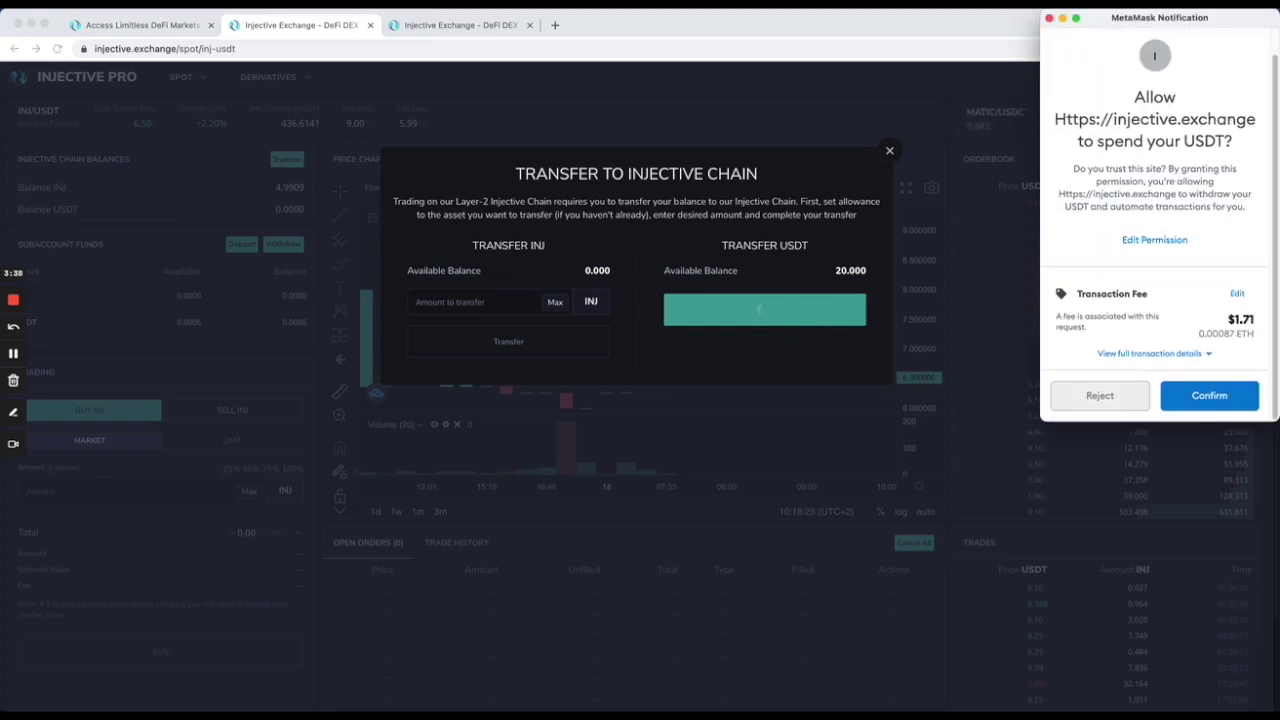
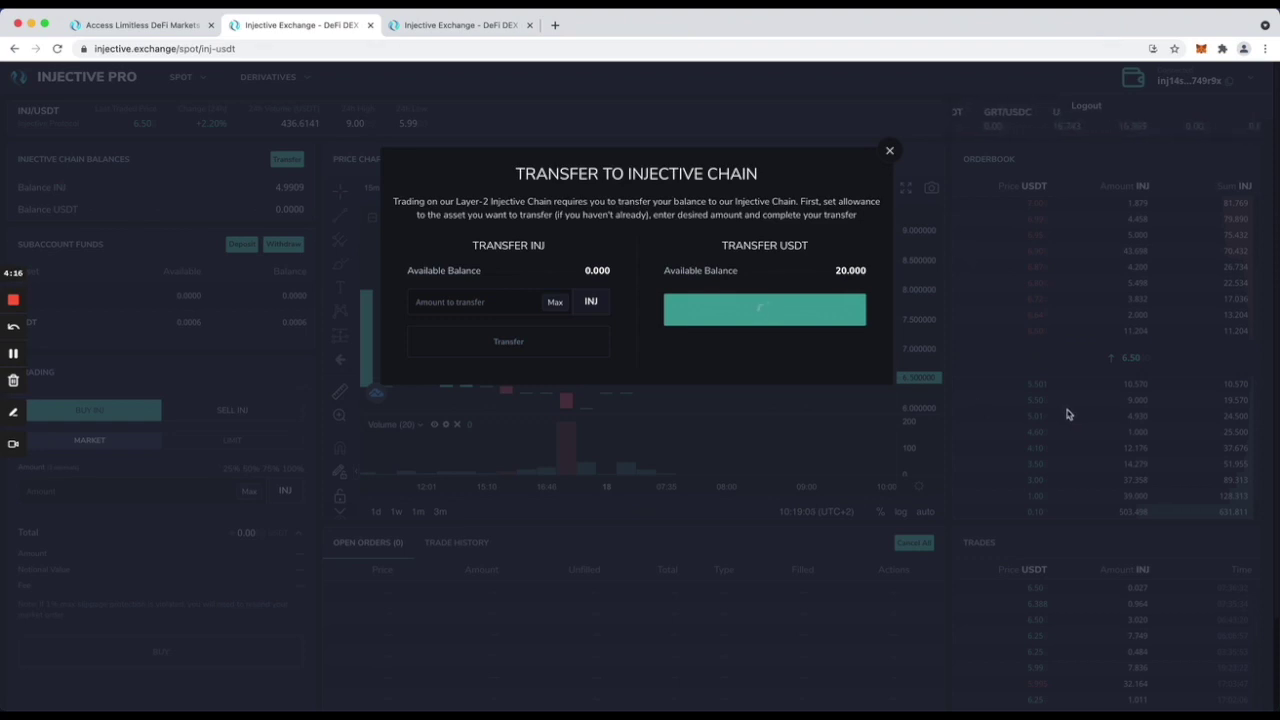
Check the status of the USDT spend approval in MetaMask's activity and review the wallet's assets, then close the wallet
click(1200, 49)
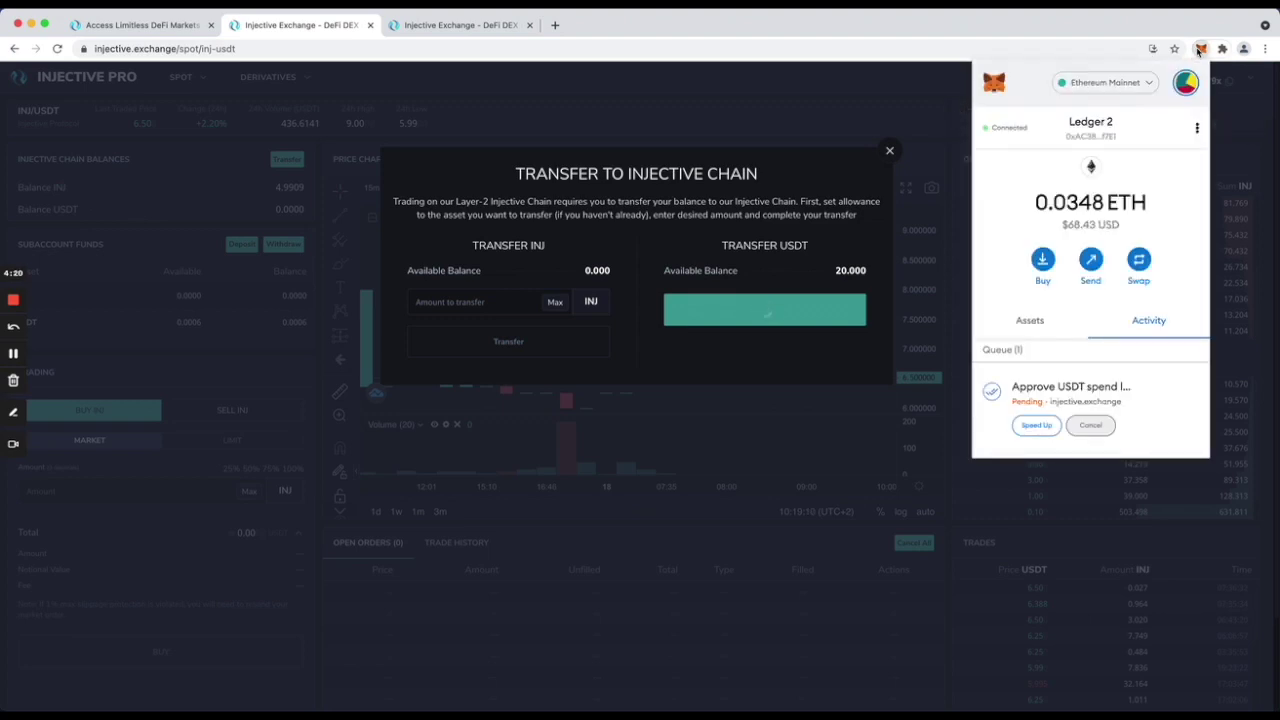
scroll(1125, 260, down, 3)
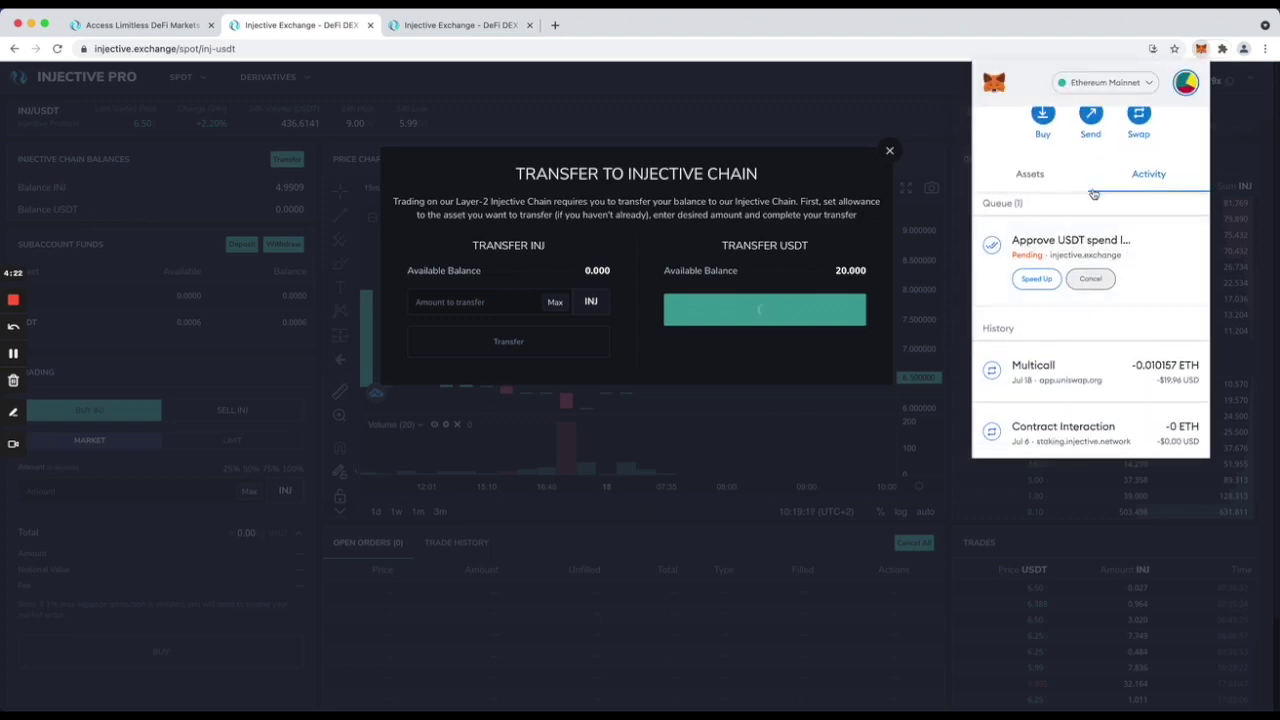
click(1043, 176)
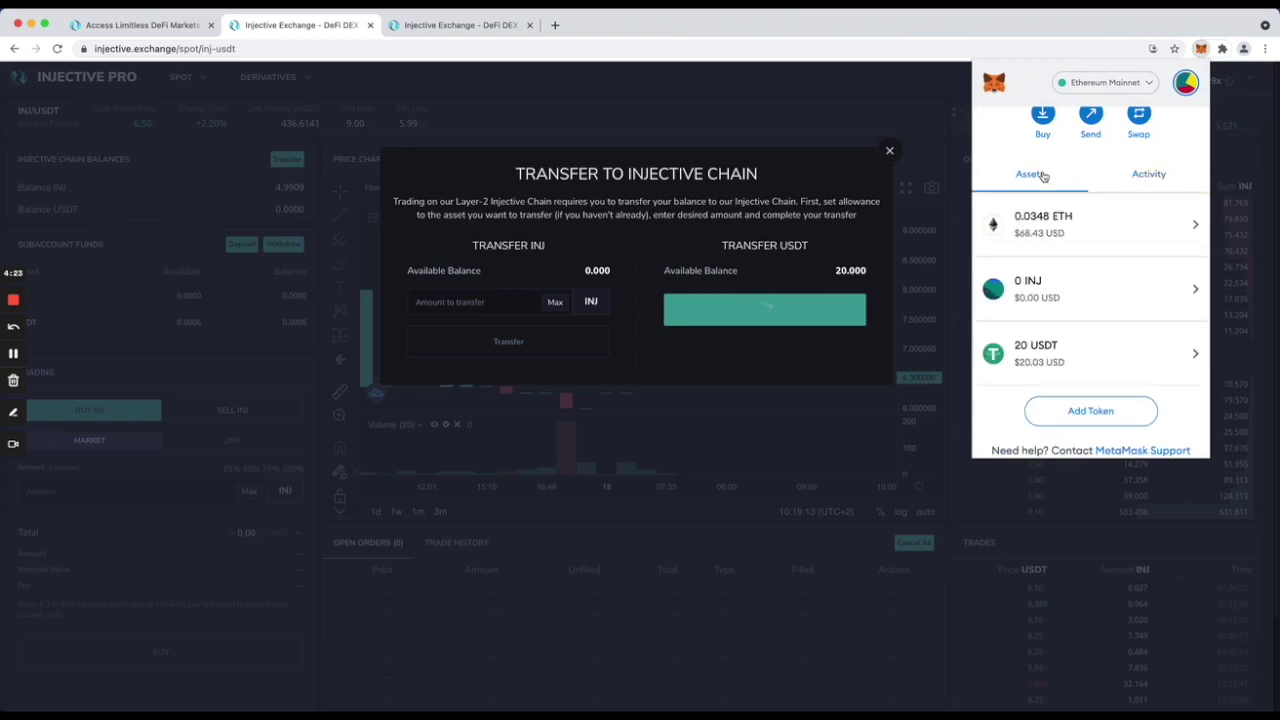
click(1136, 176)
scroll(1137, 177, up, 2)
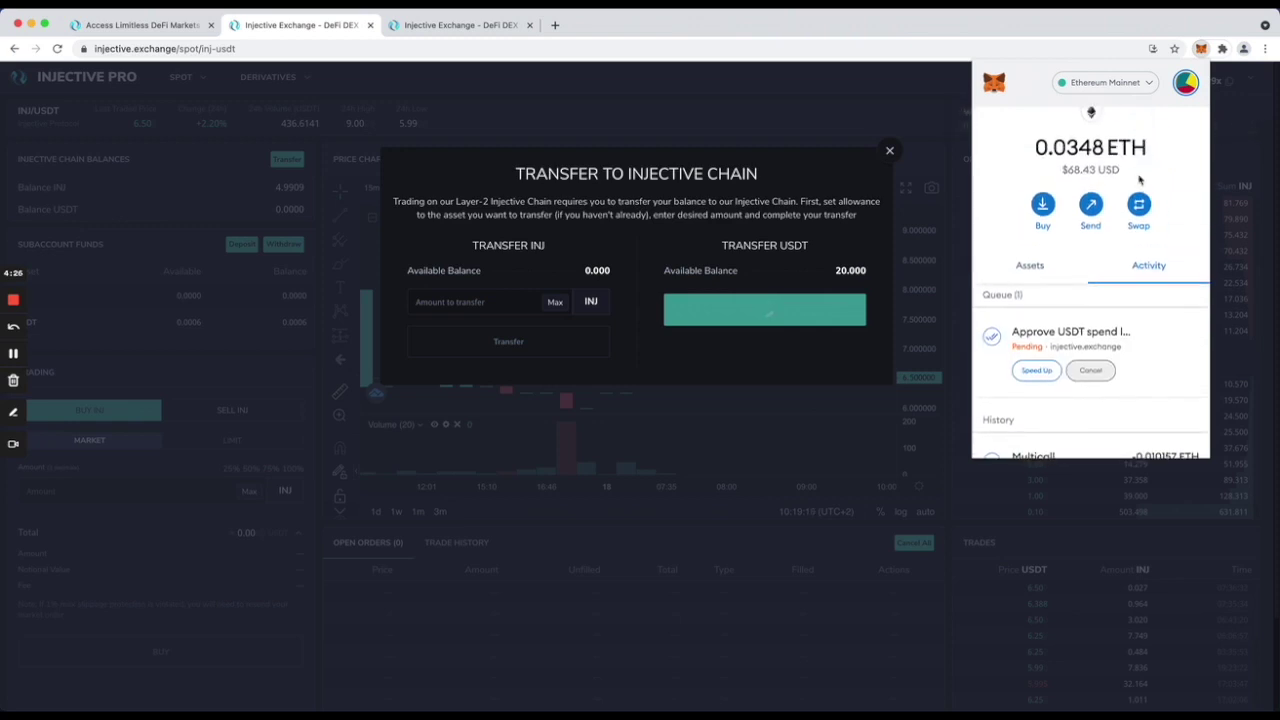
scroll(1138, 179, up, 1)
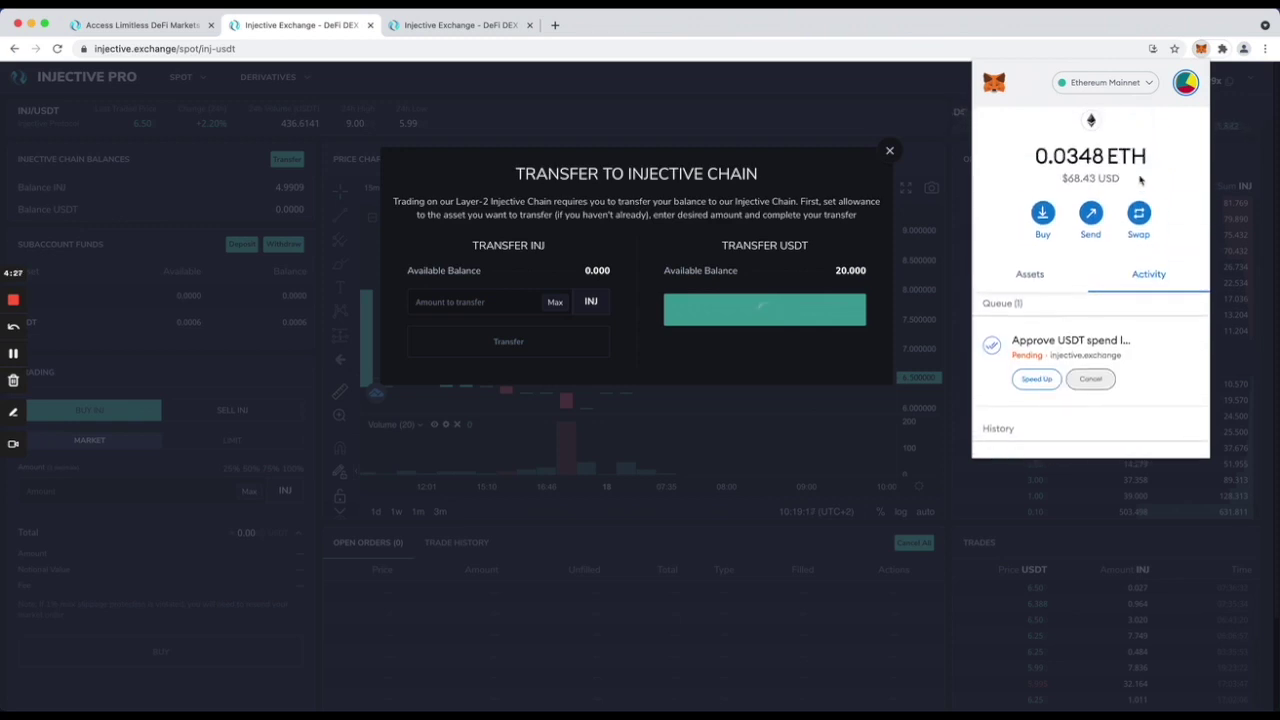
click(1202, 48)
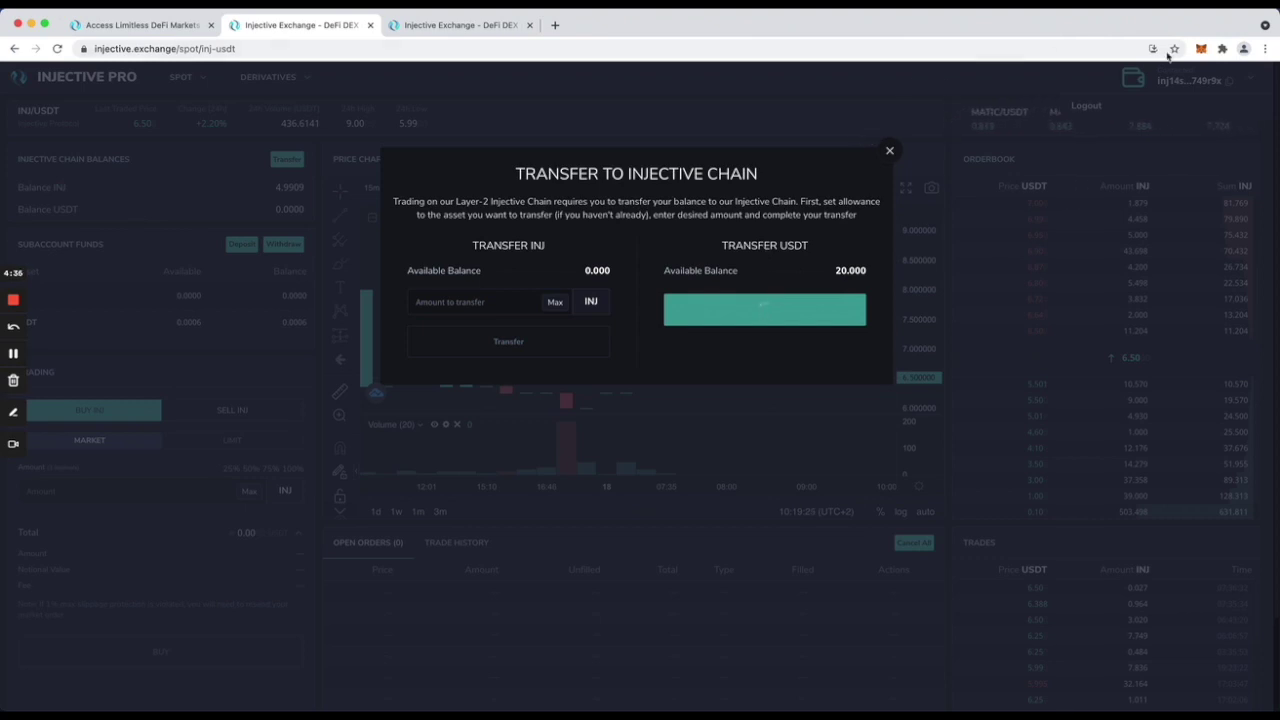
Copy the wallet address from MetaMask and look it up on etherscan.io in a new browser tab
click(1201, 50)
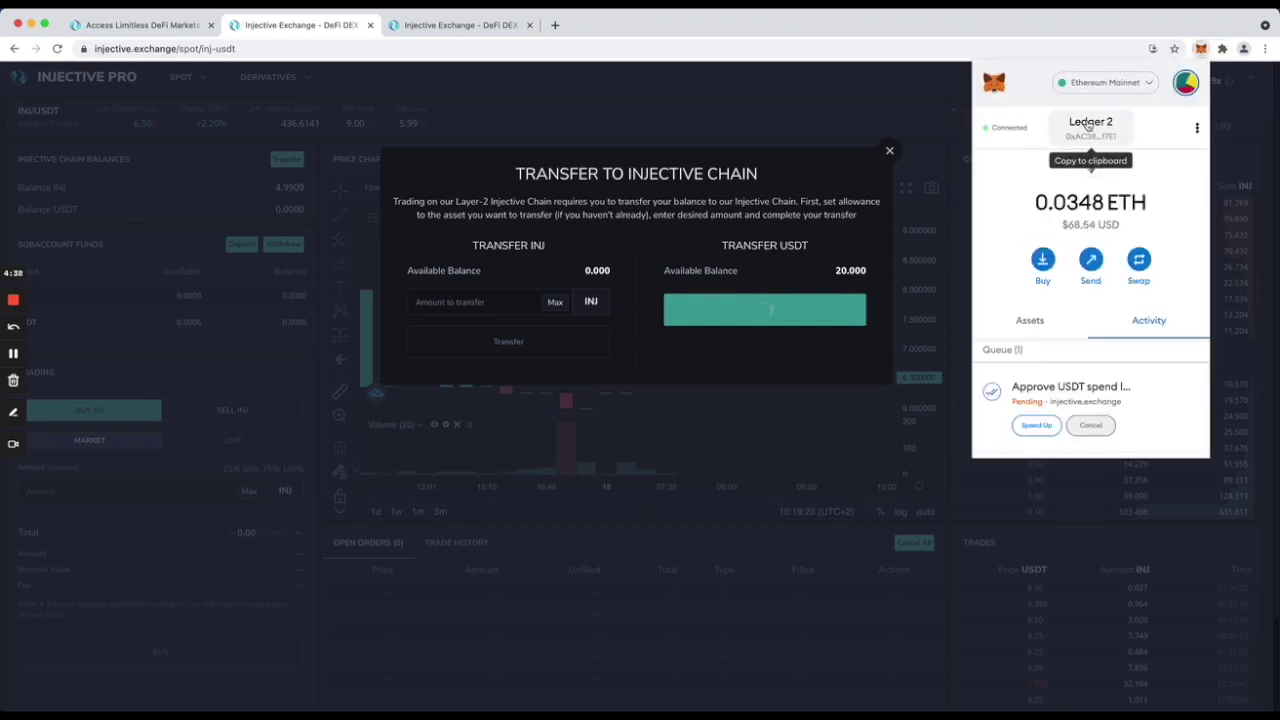
click(1092, 121)
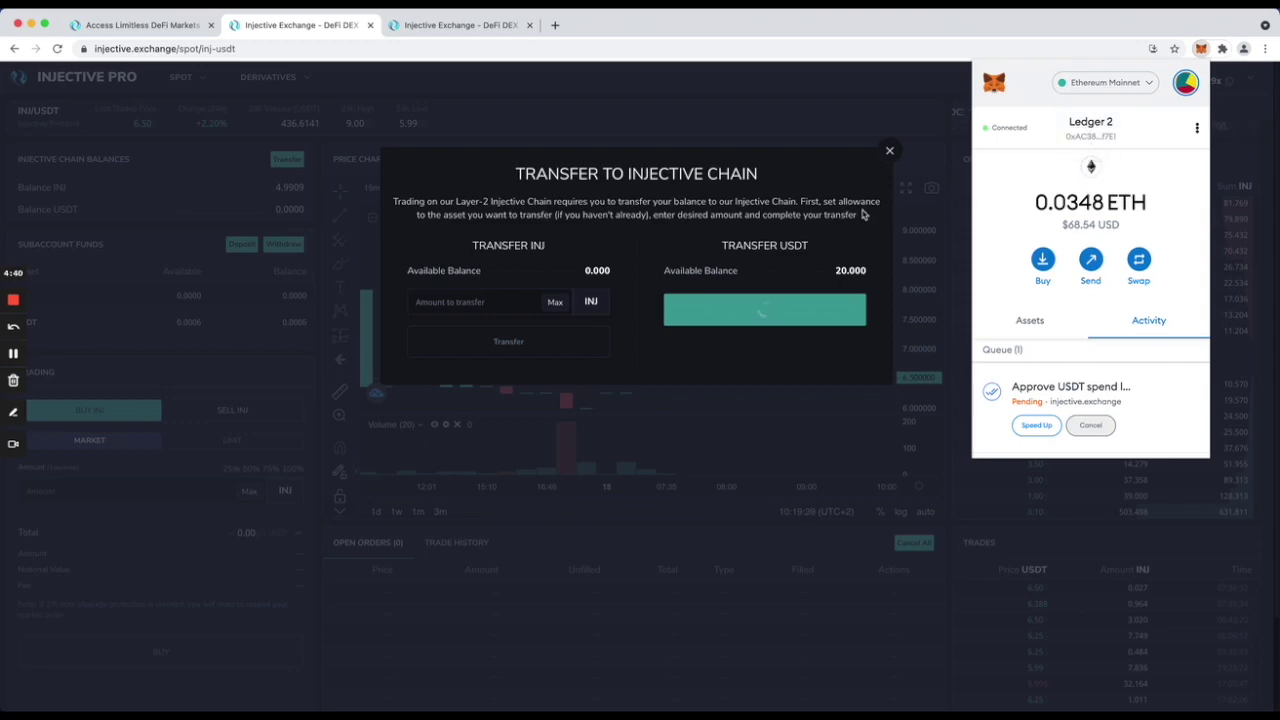
click(555, 25)
text(etherscan.io)
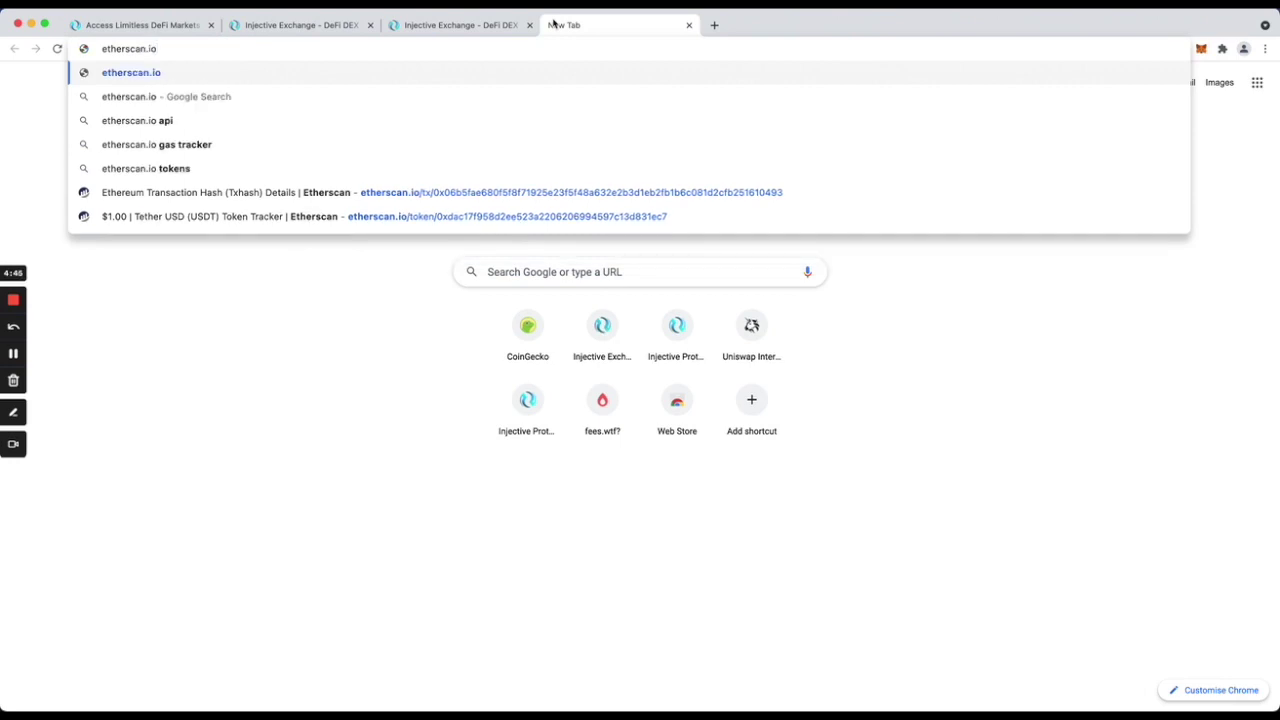
key(Return)
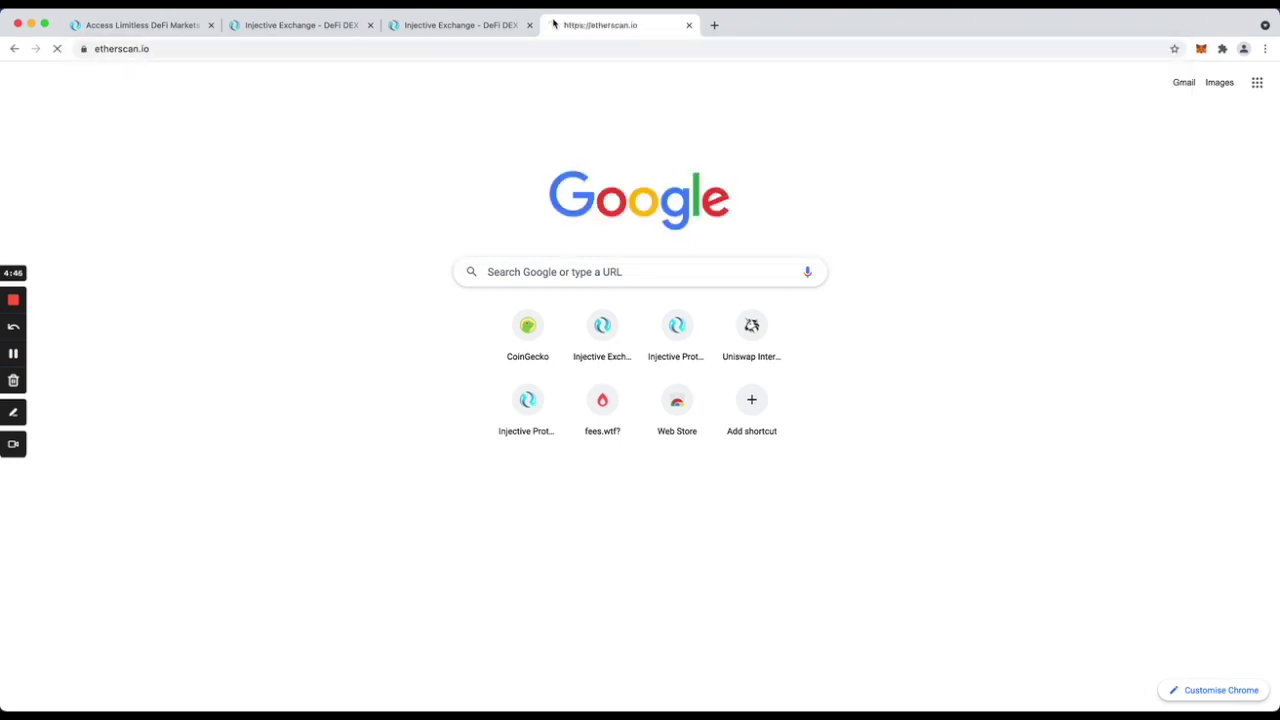
click(387, 176)
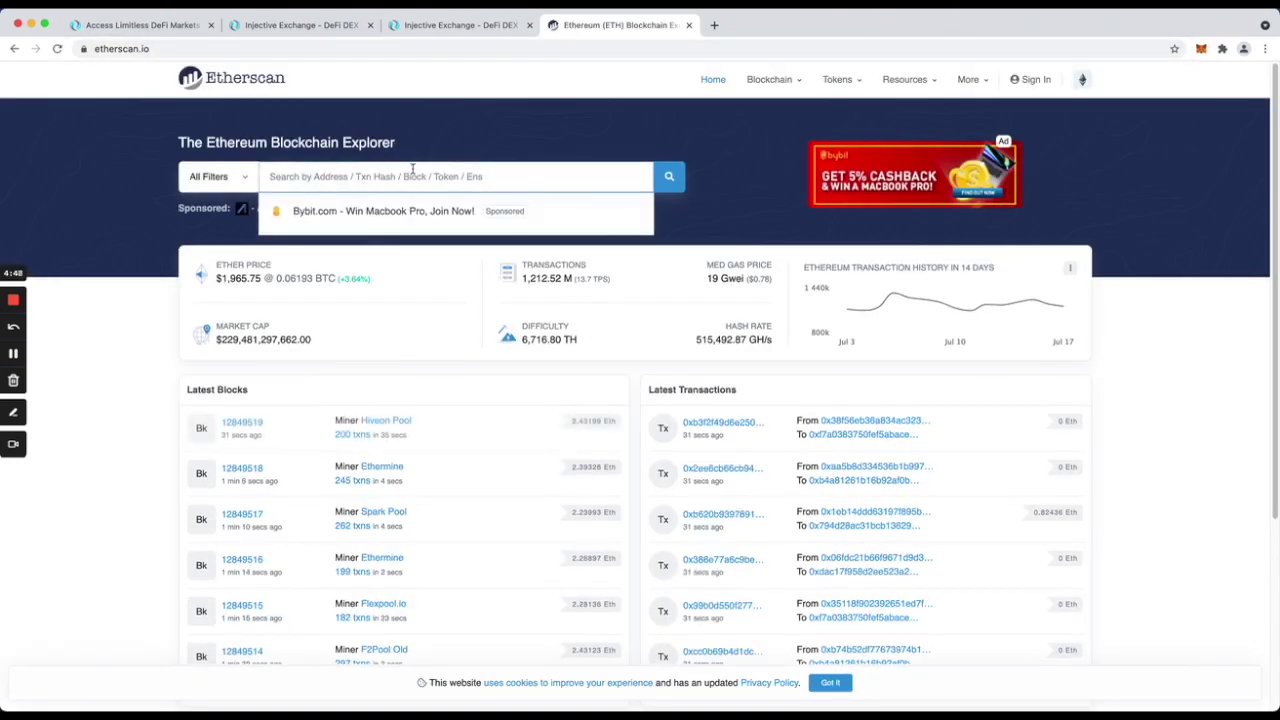
key(super+v)
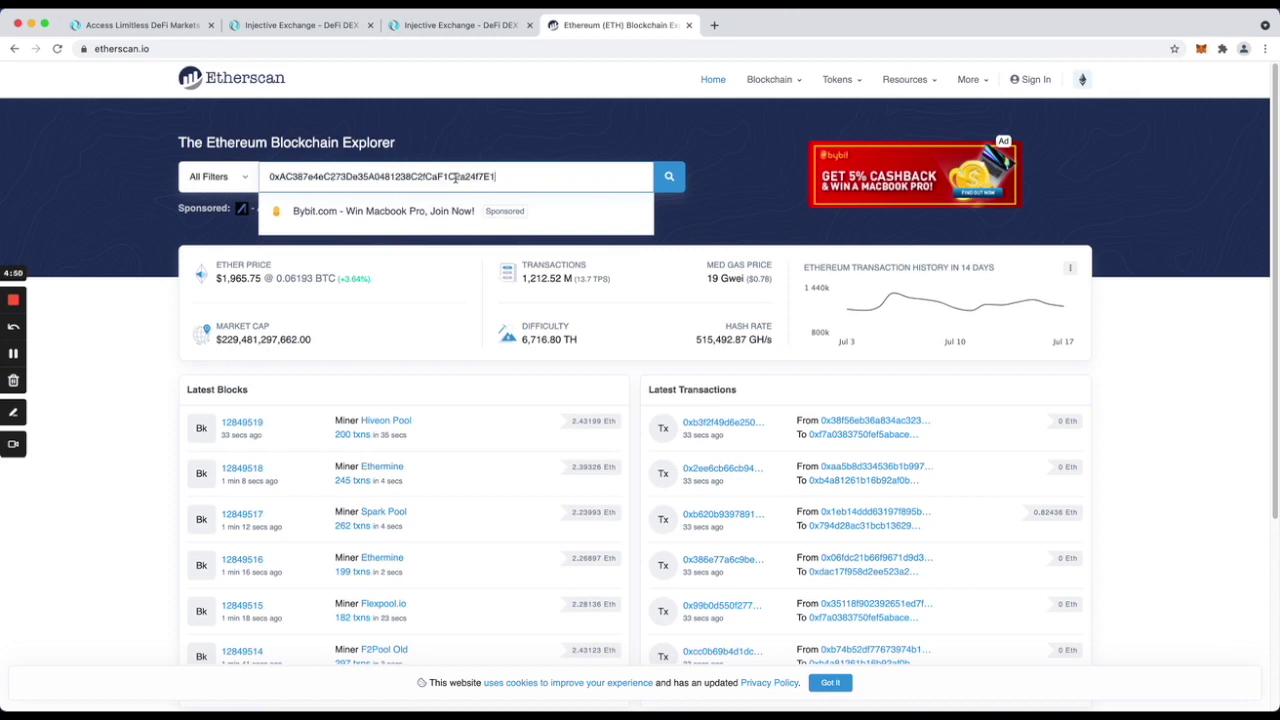
key(Return)
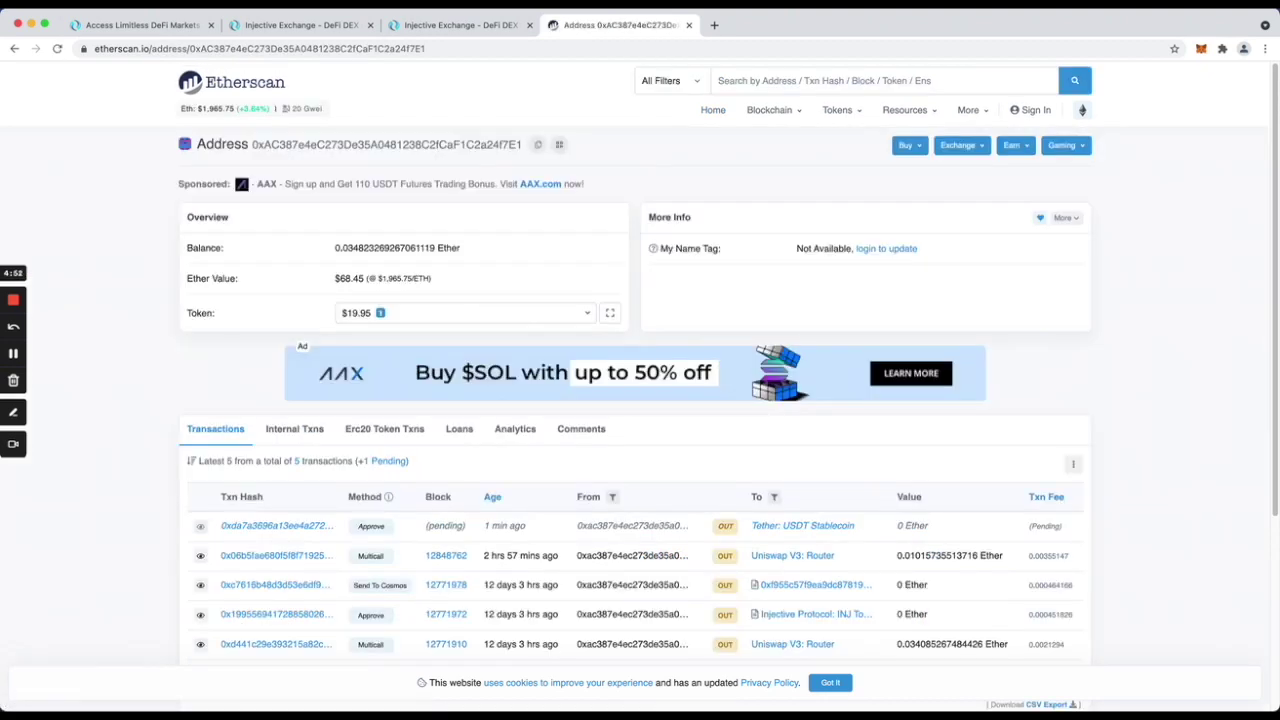
Check the block status of the latest Approve transaction in the address's transaction list
scroll(122, 313, down, 1)
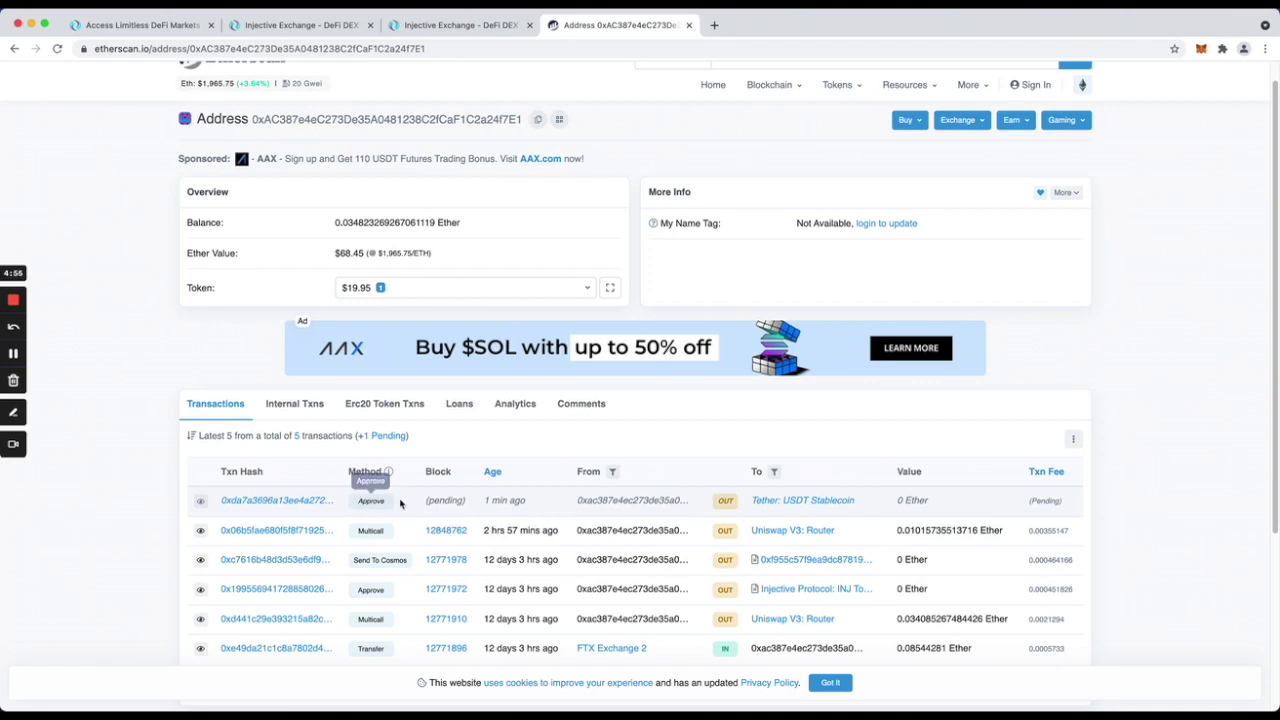
drag(426, 503, 474, 508)
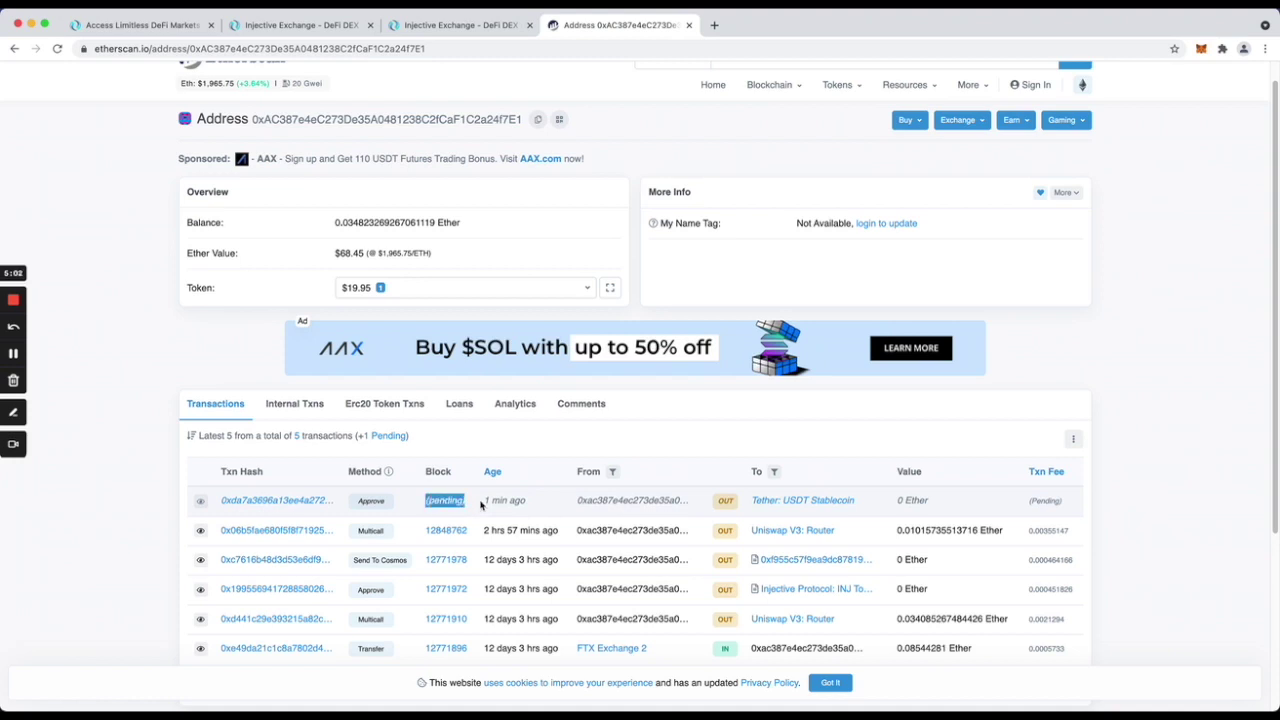
drag(426, 503, 475, 506)
click(466, 503)
click(473, 505)
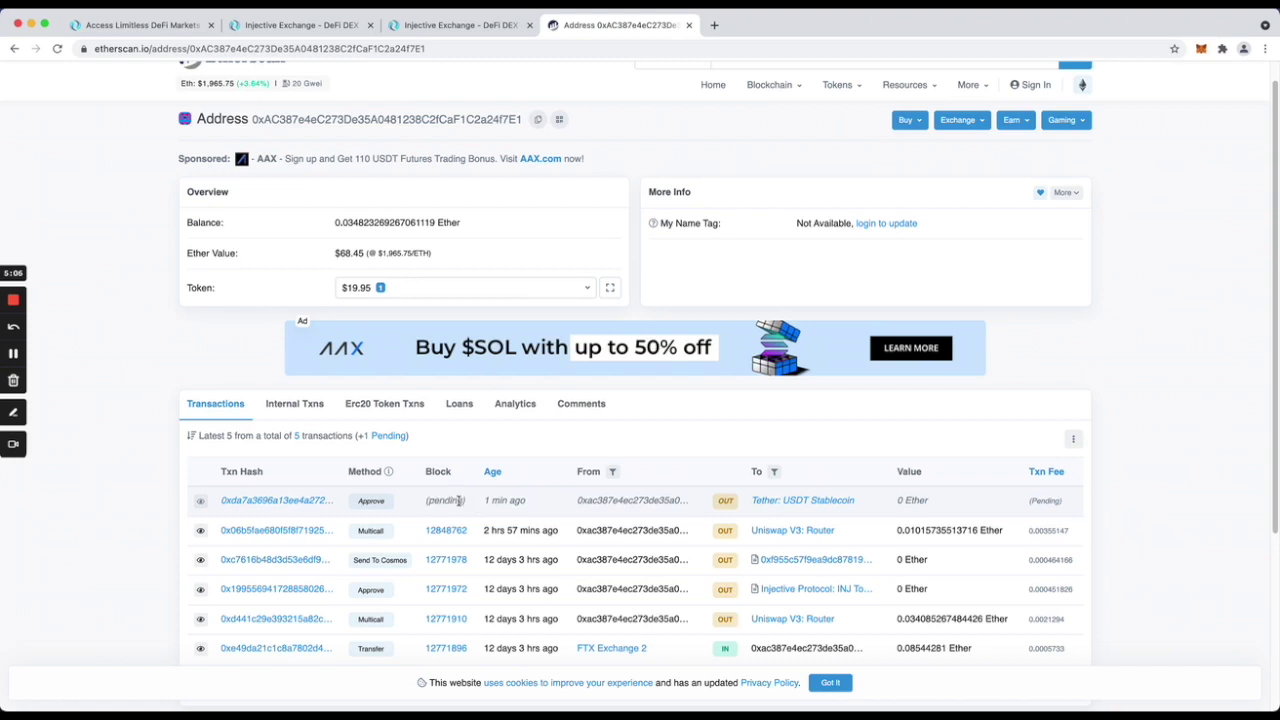
Return to the exchange's INJ/USDT page and check the USDT spend approval in MetaMask's activity
click(480, 26)
click(329, 28)
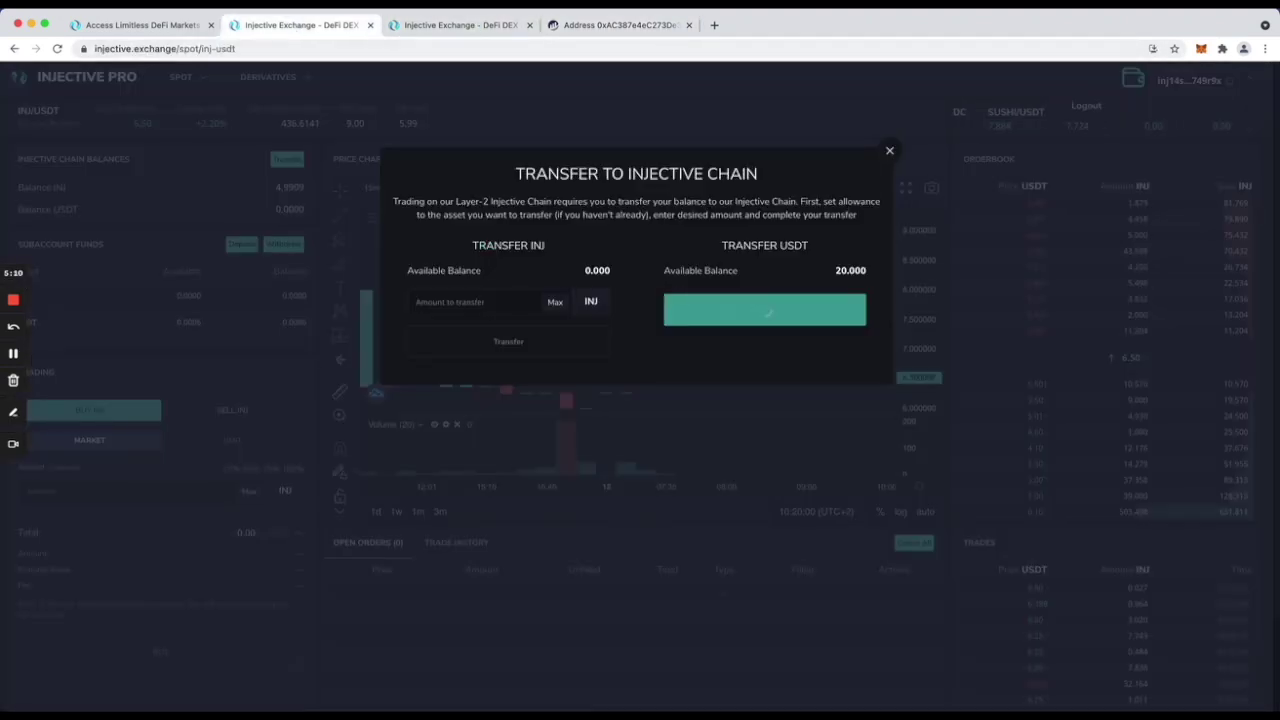
click(1202, 49)
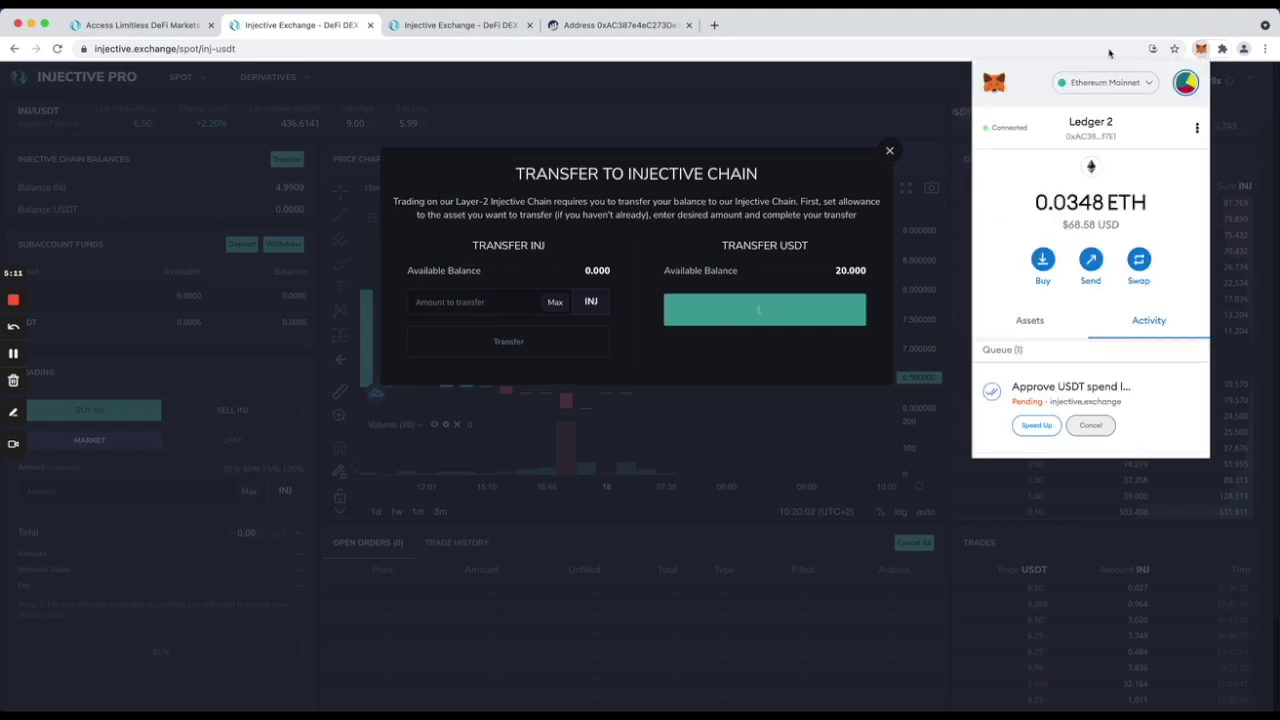
Switch back to Etherscan and open the details of the latest Approve transaction
click(620, 25)
scroll(411, 343, down, 1)
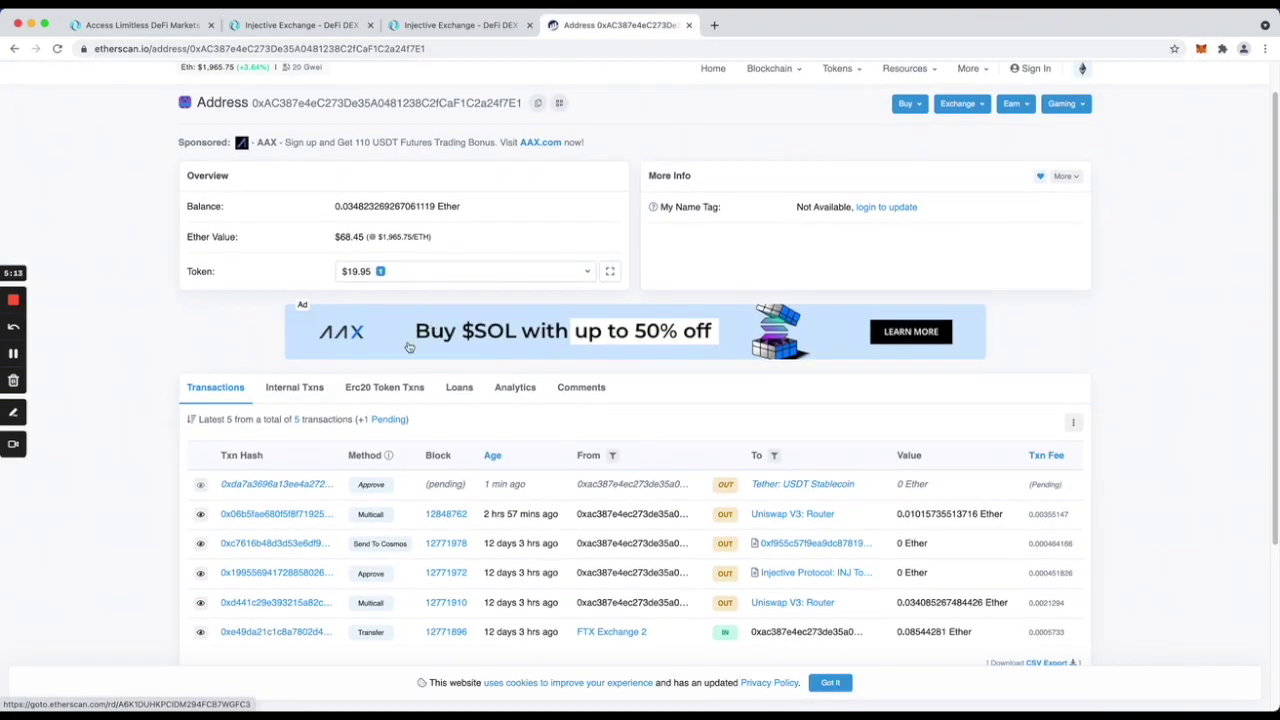
click(266, 484)
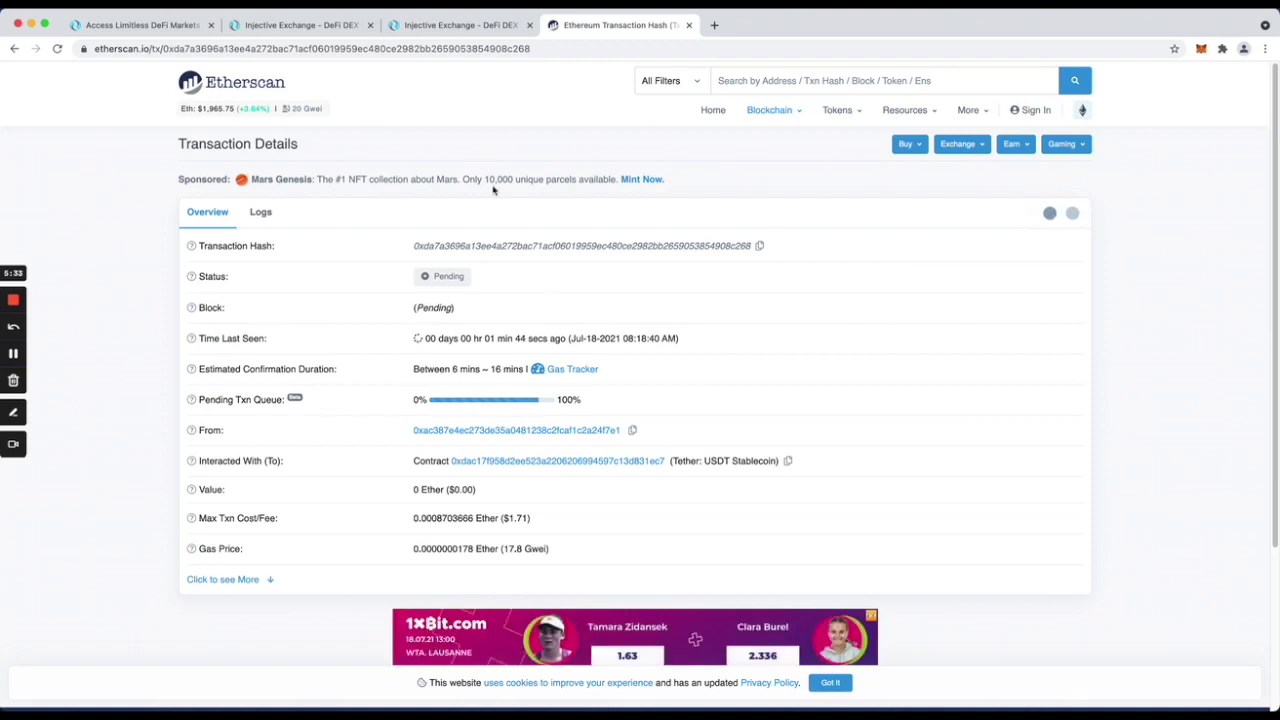
Return to the INJ/USDT transfer dialog and close the spare Injective Exchange home page tab
click(460, 25)
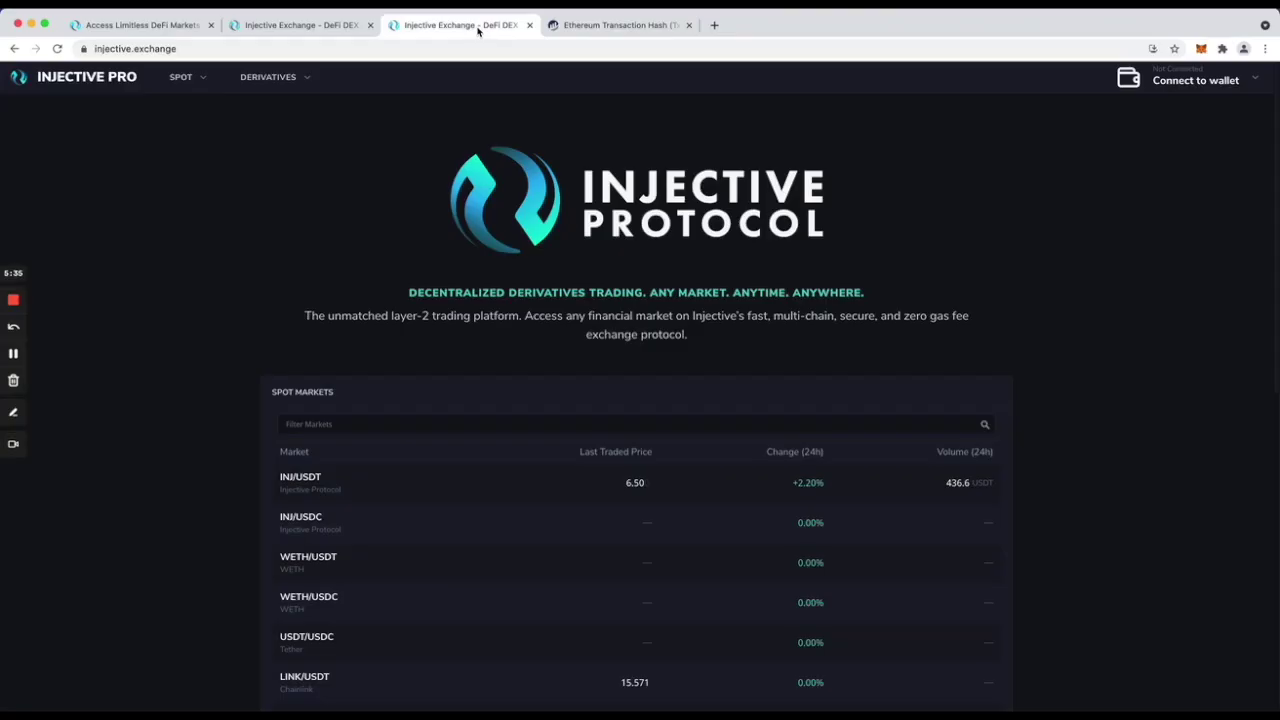
click(320, 24)
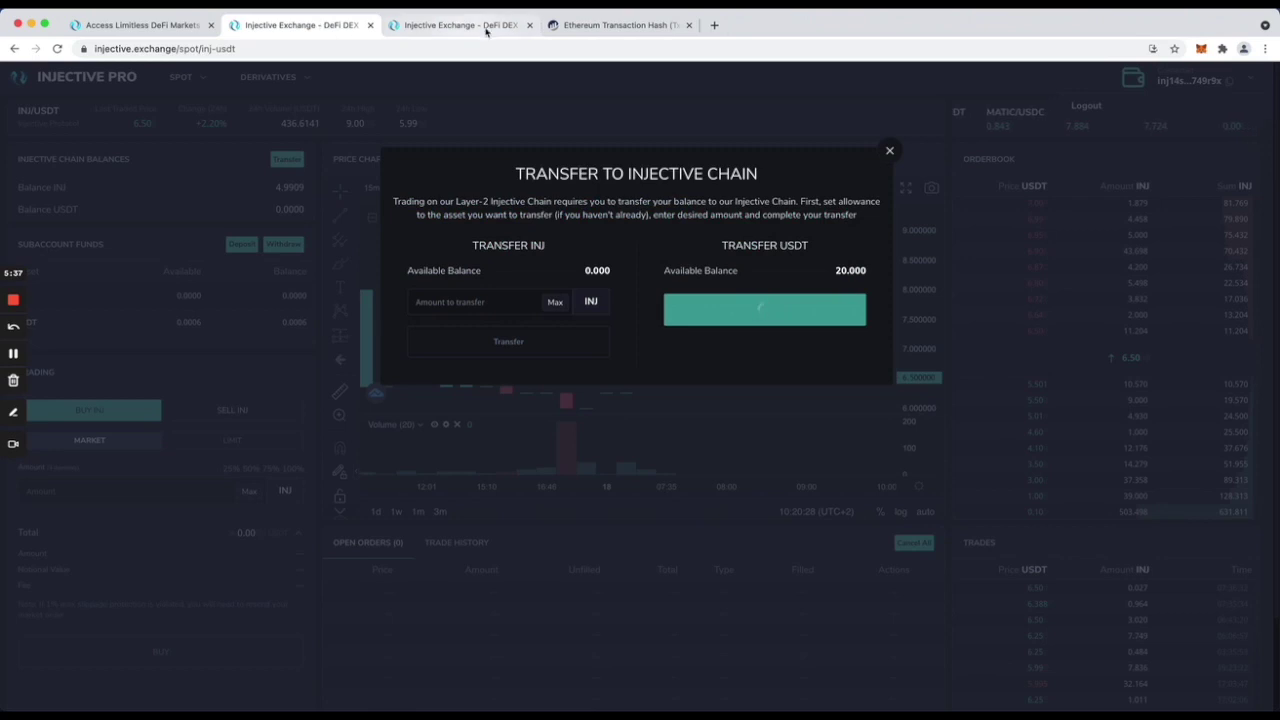
click(529, 25)
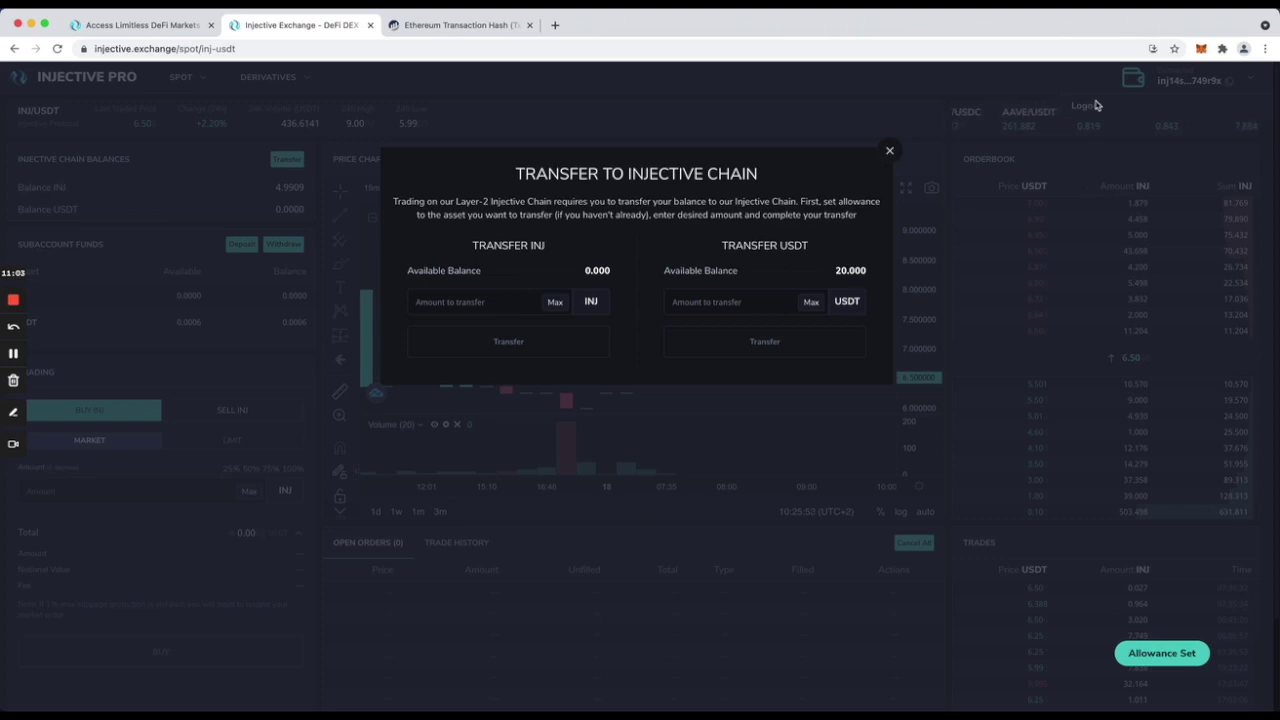
Review the USDT spend approval in MetaMask's activity list, then close the wallet
click(1201, 49)
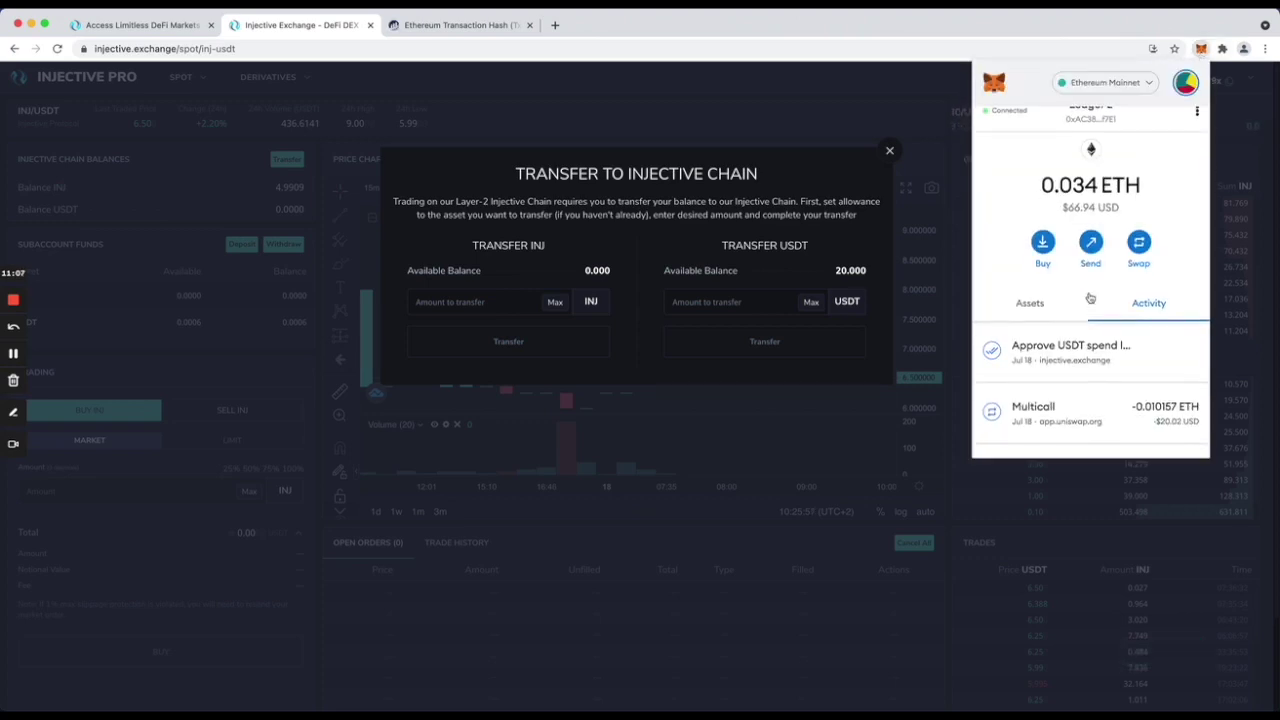
scroll(1072, 349, down, 2)
scroll(1090, 350, up, 2)
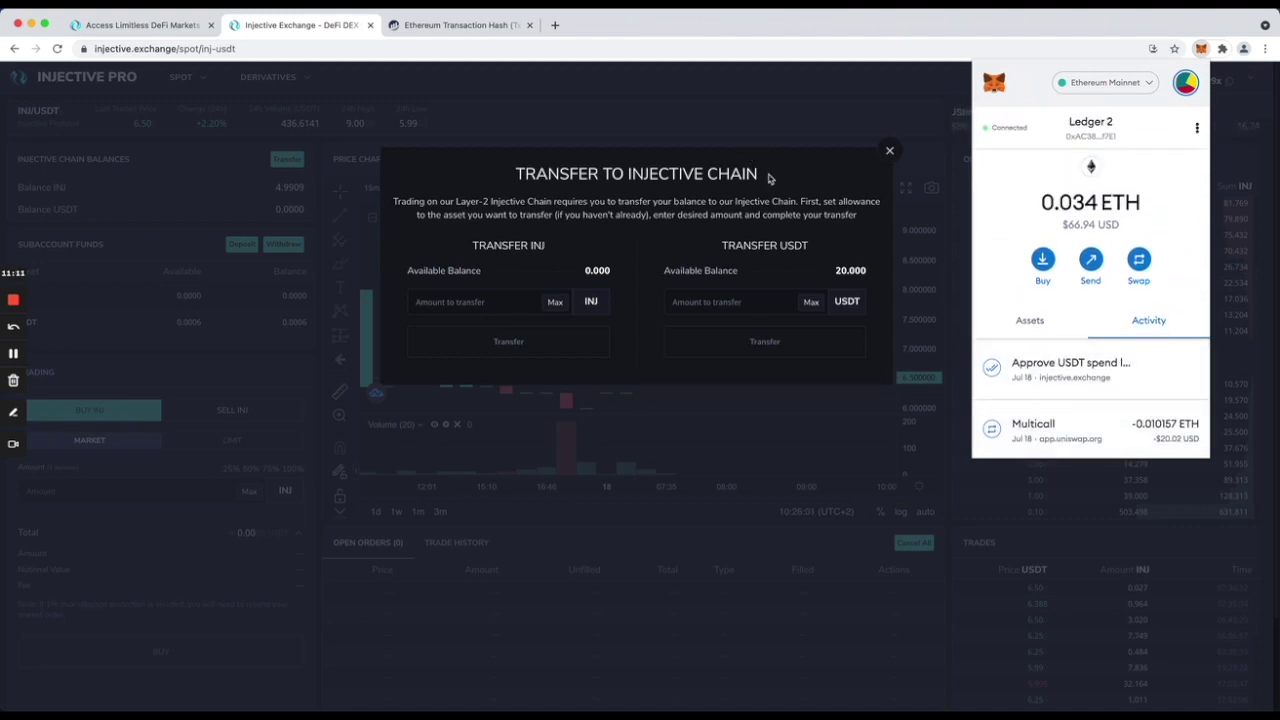
click(855, 323)
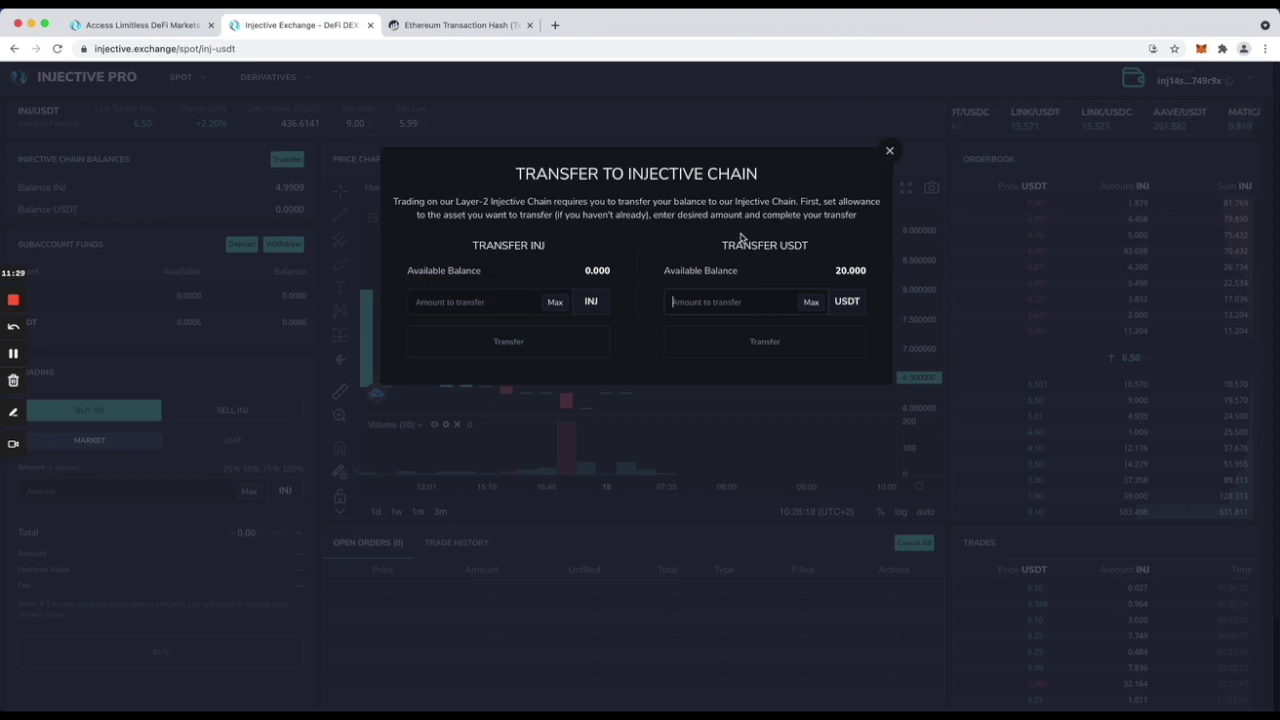
Enter 10 as the USDT amount and submit the transfer to Injective Chain
click(817, 262)
click(750, 305)
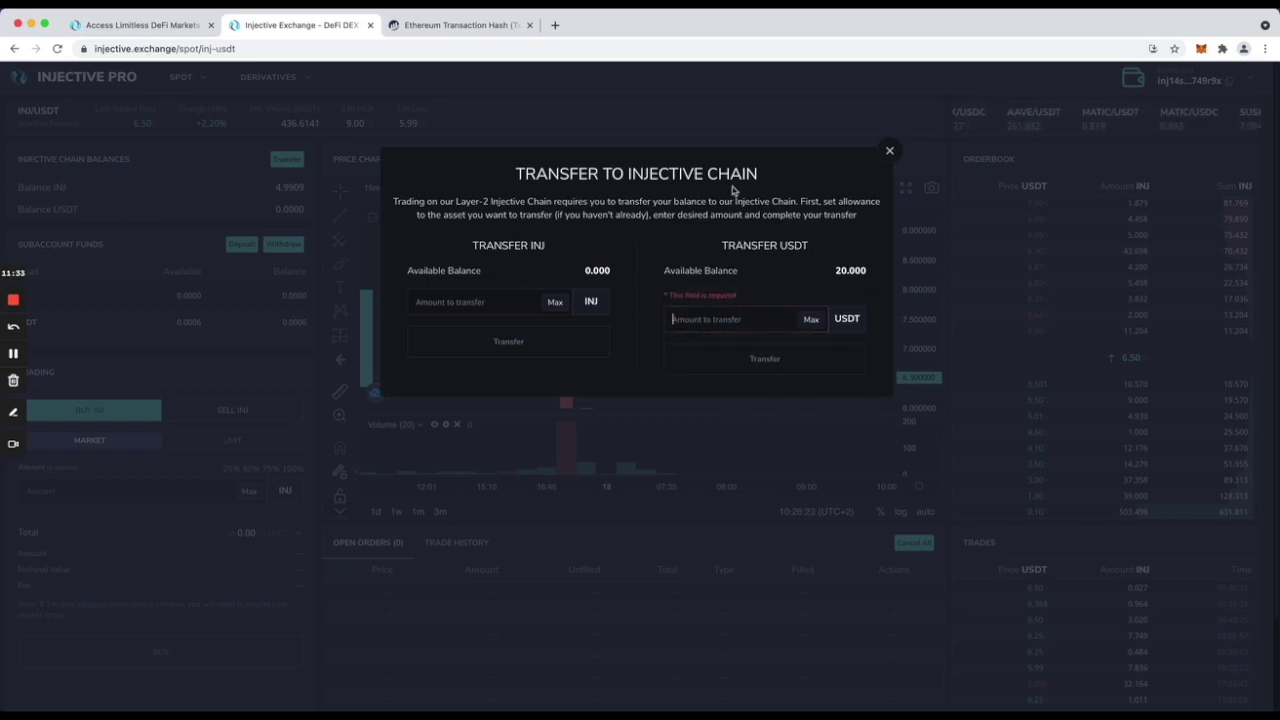
text(10)
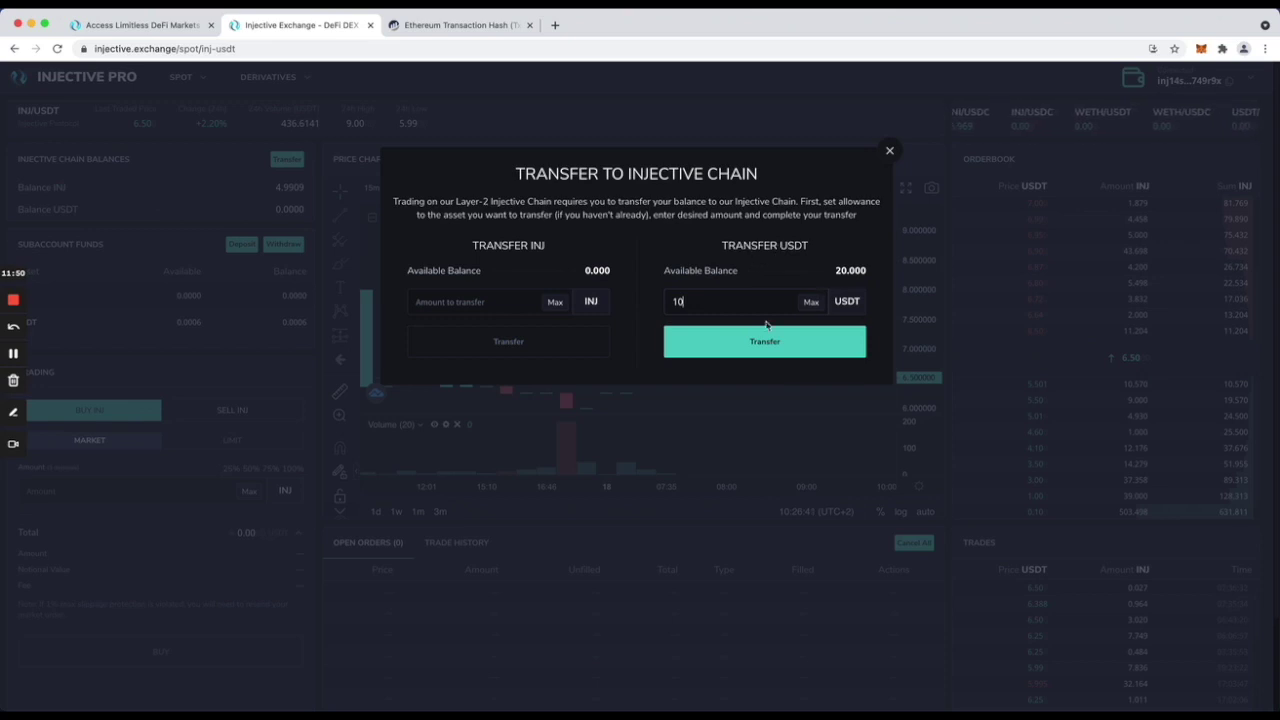
click(800, 350)
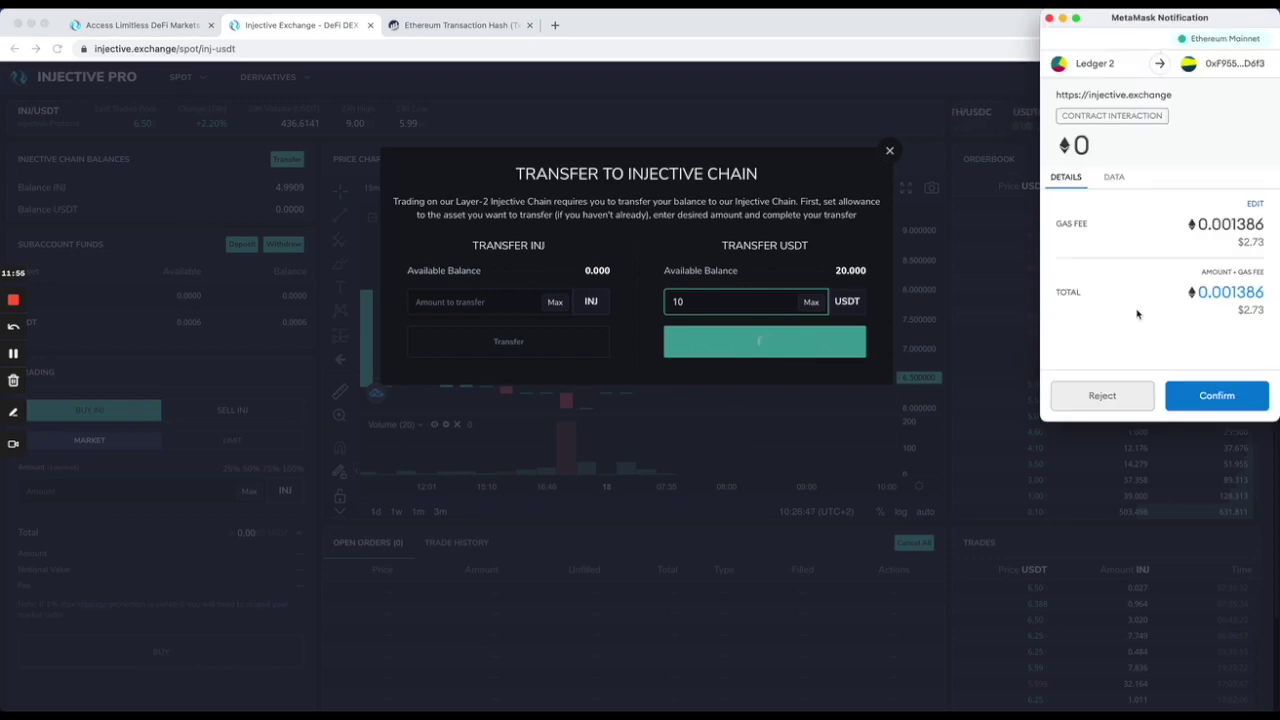
Set the transfer's gas fee to Fast in MetaMask and confirm the transaction
click(1256, 204)
click(1240, 170)
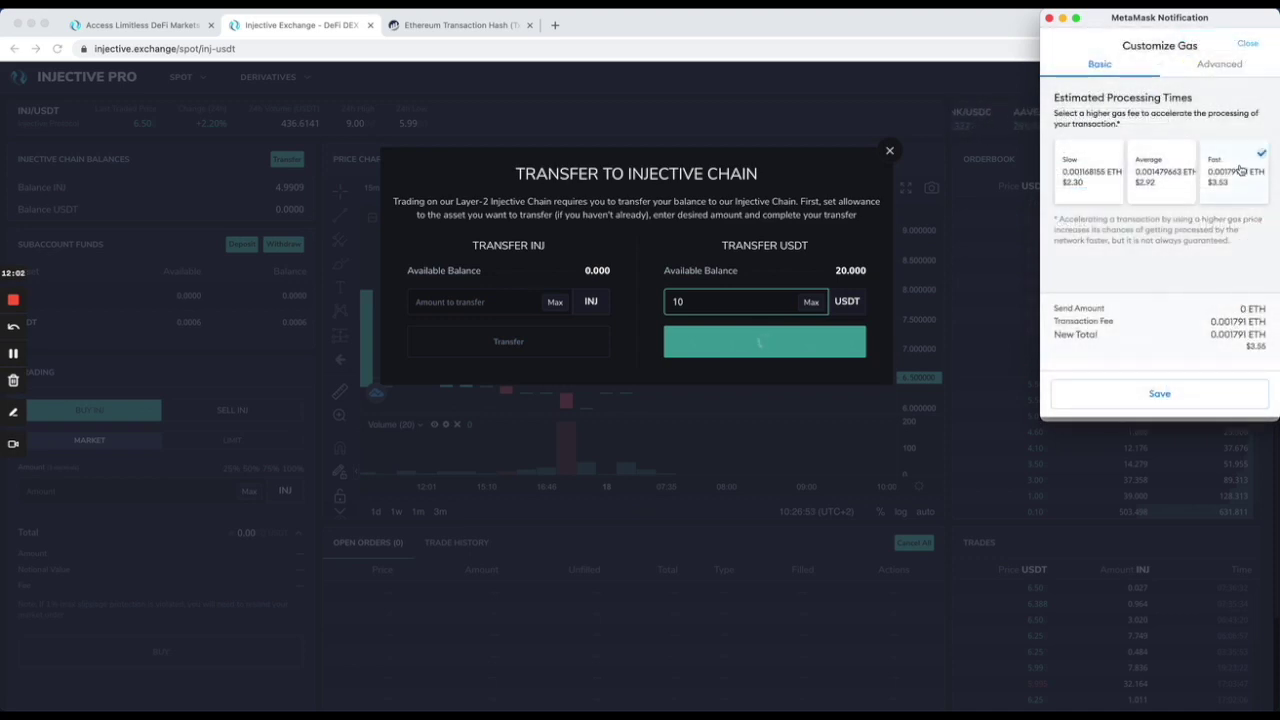
click(1190, 396)
click(1214, 396)
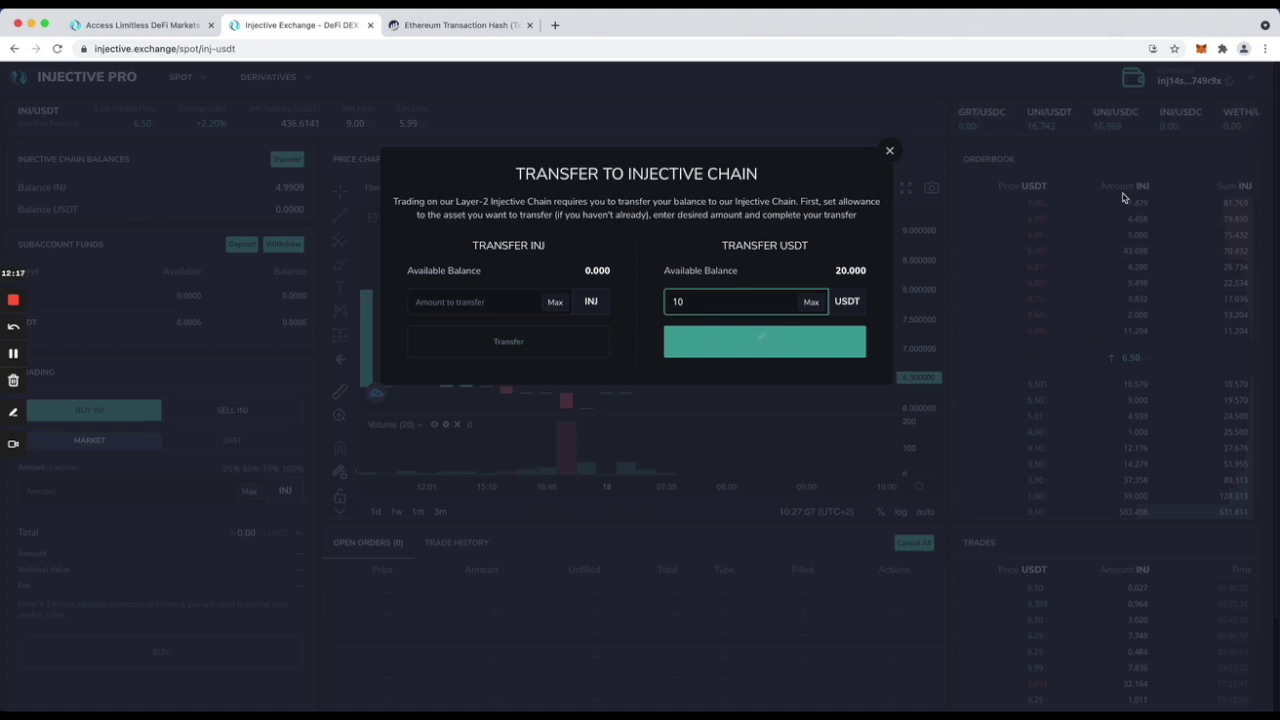
Check the transfer's contract interaction in MetaMask's activity, then close the wallet and the transfer dialog
click(1200, 49)
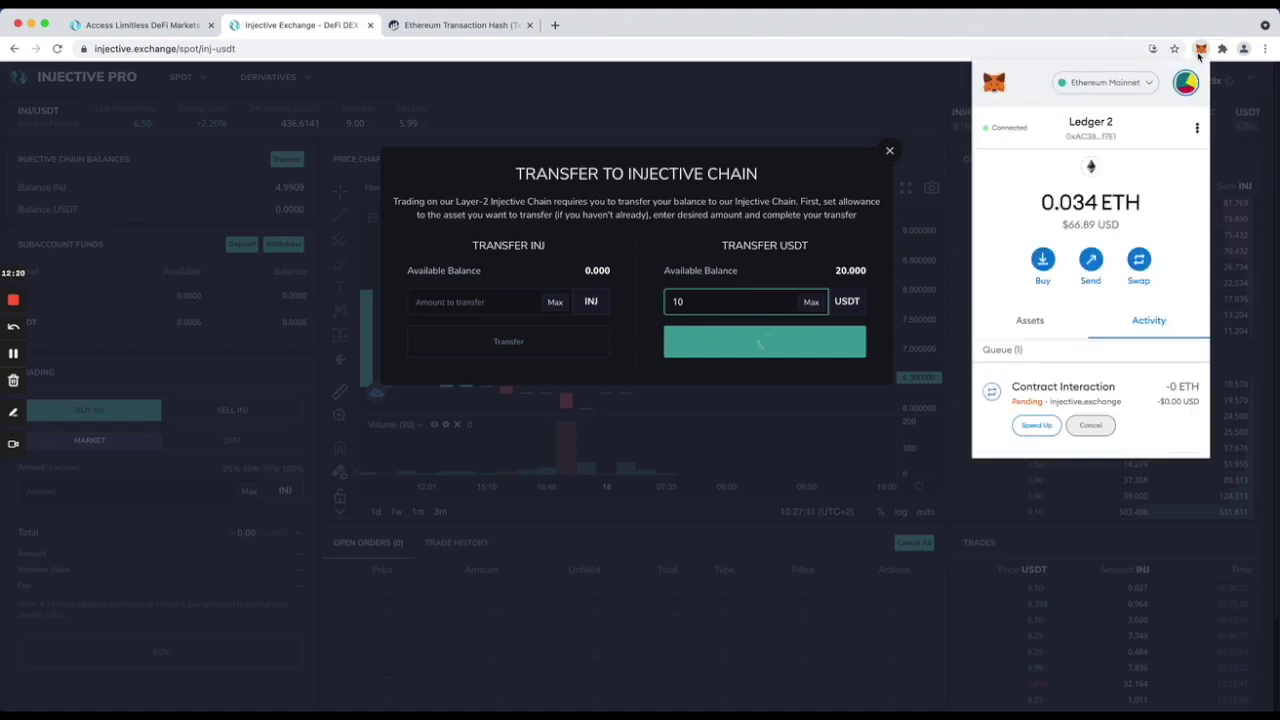
click(1200, 50)
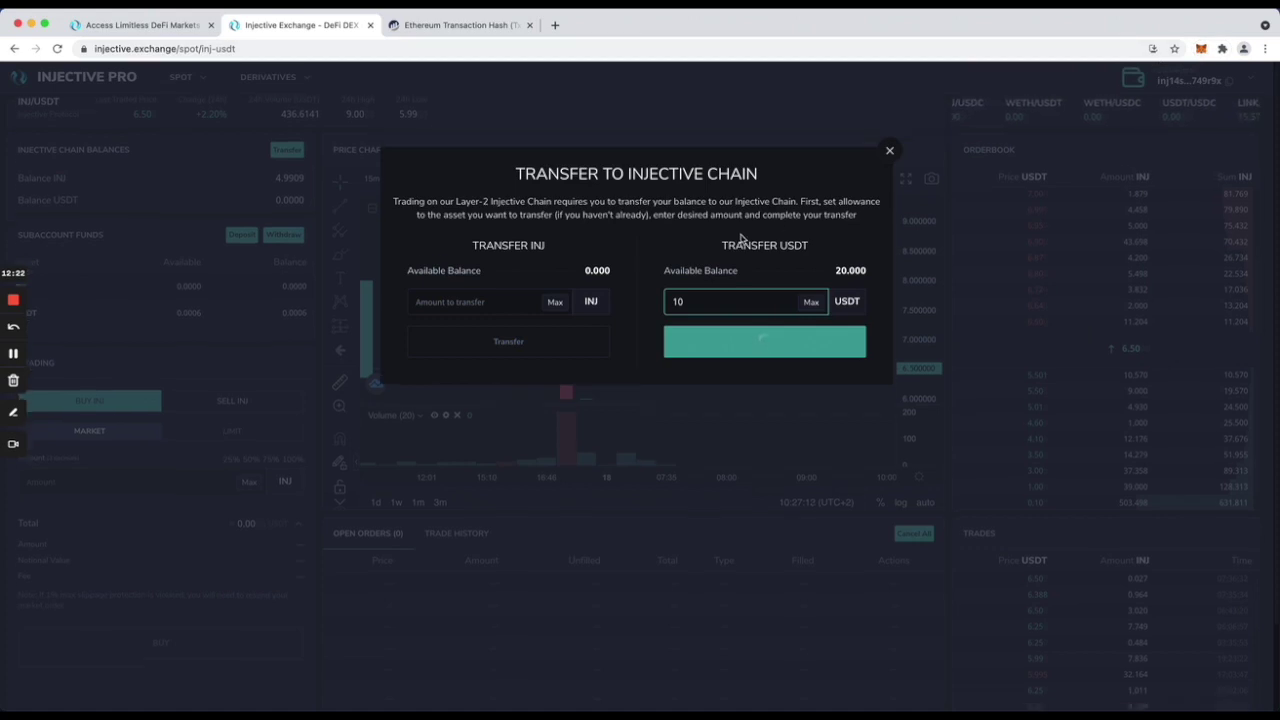
click(890, 150)
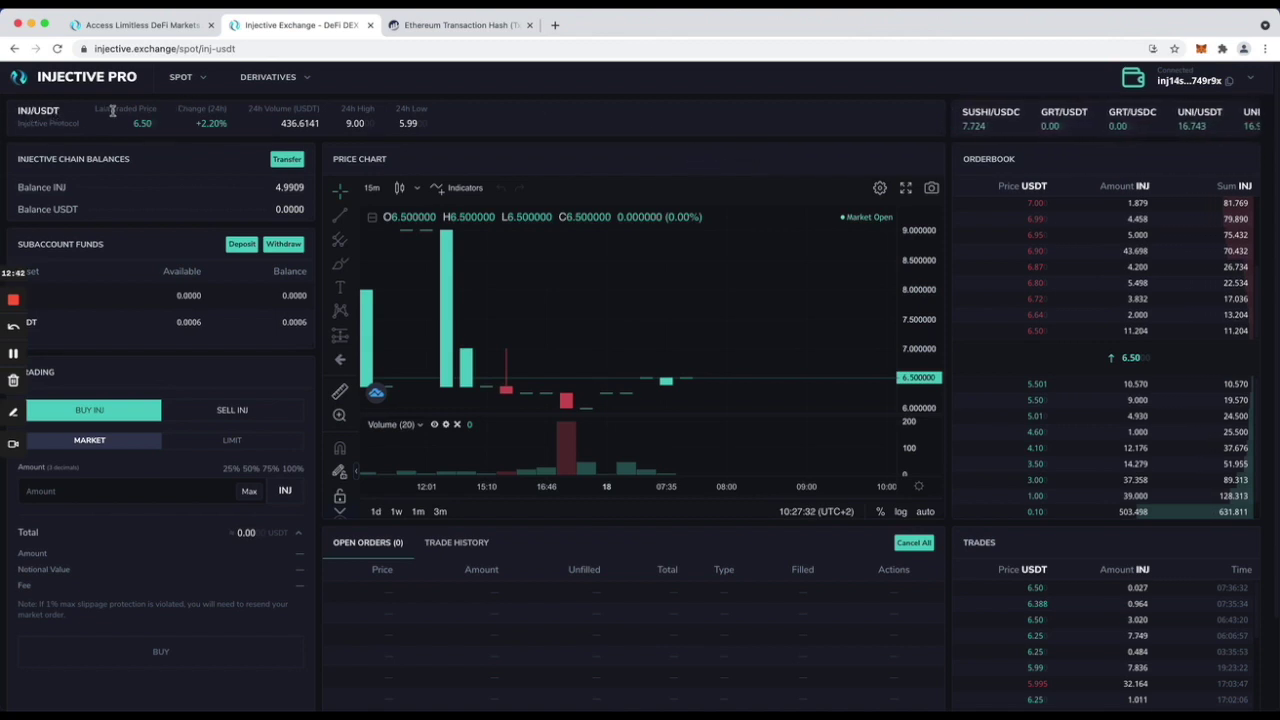
Review the INJ/USDT last traded price, the account's trade history and its open orders
drag(116, 106, 158, 126)
click(143, 112)
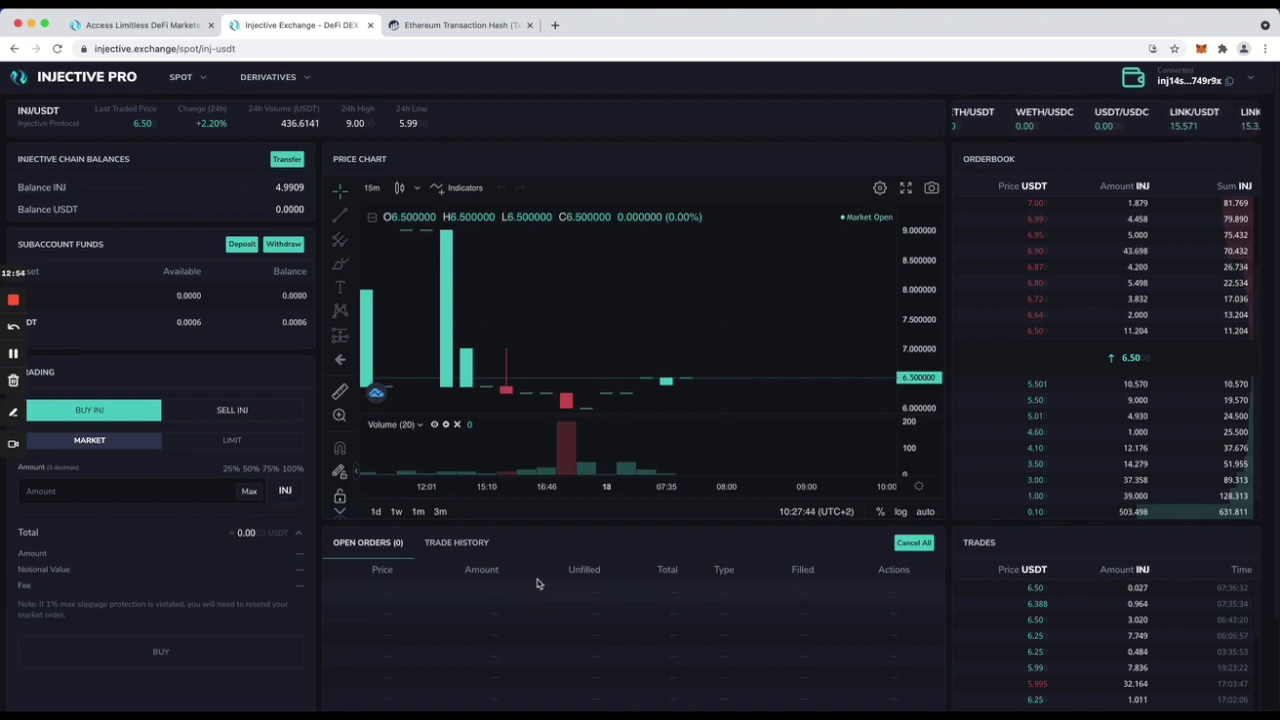
scroll(445, 645, down, 2)
scroll(453, 649, up, 2)
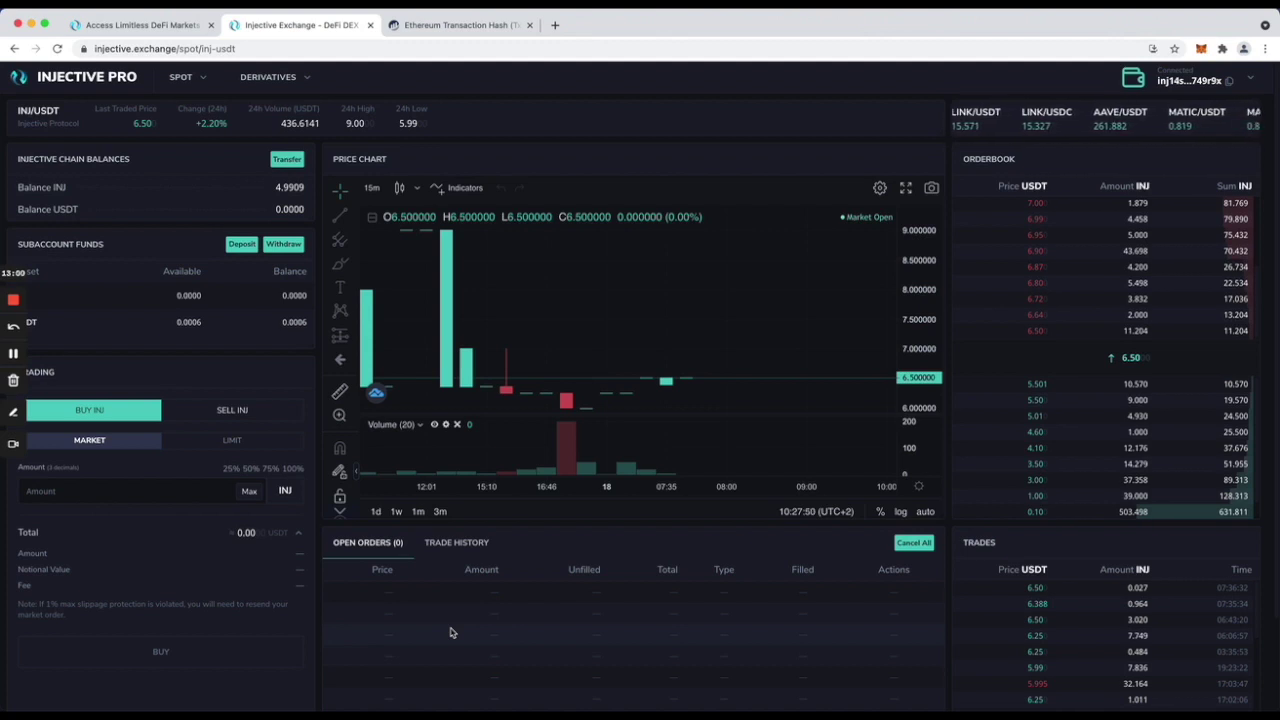
click(483, 546)
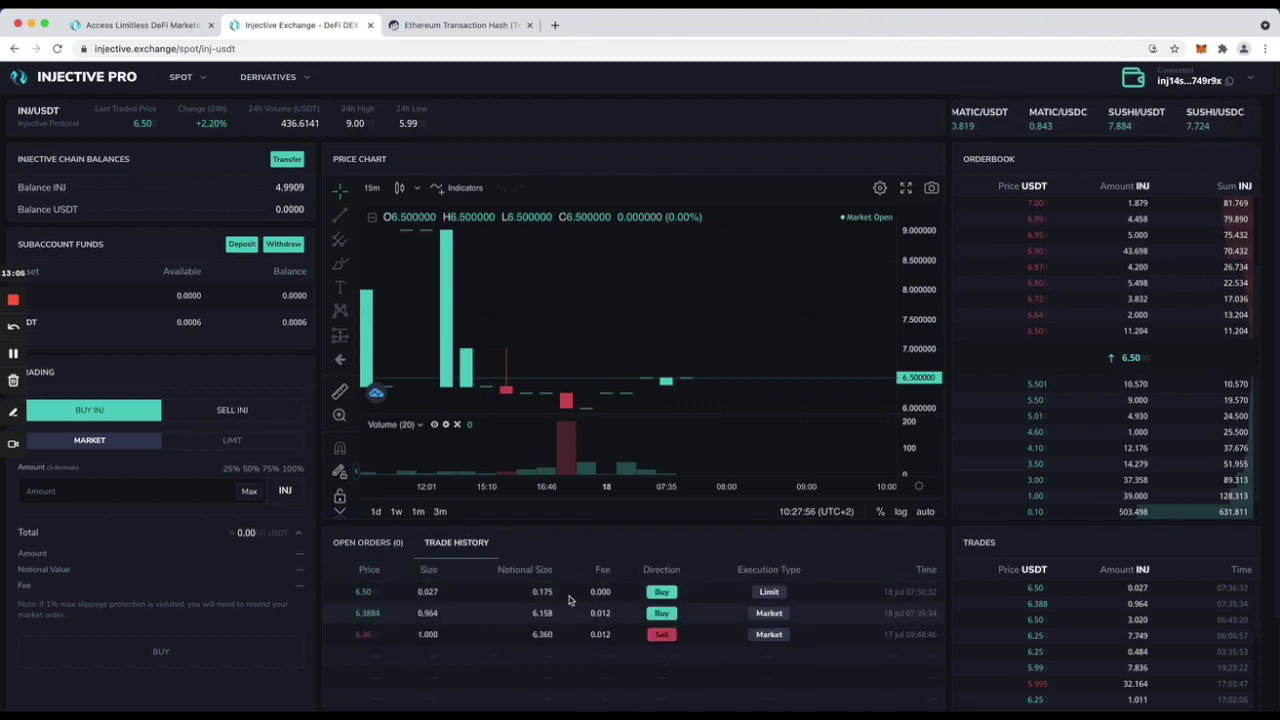
click(369, 544)
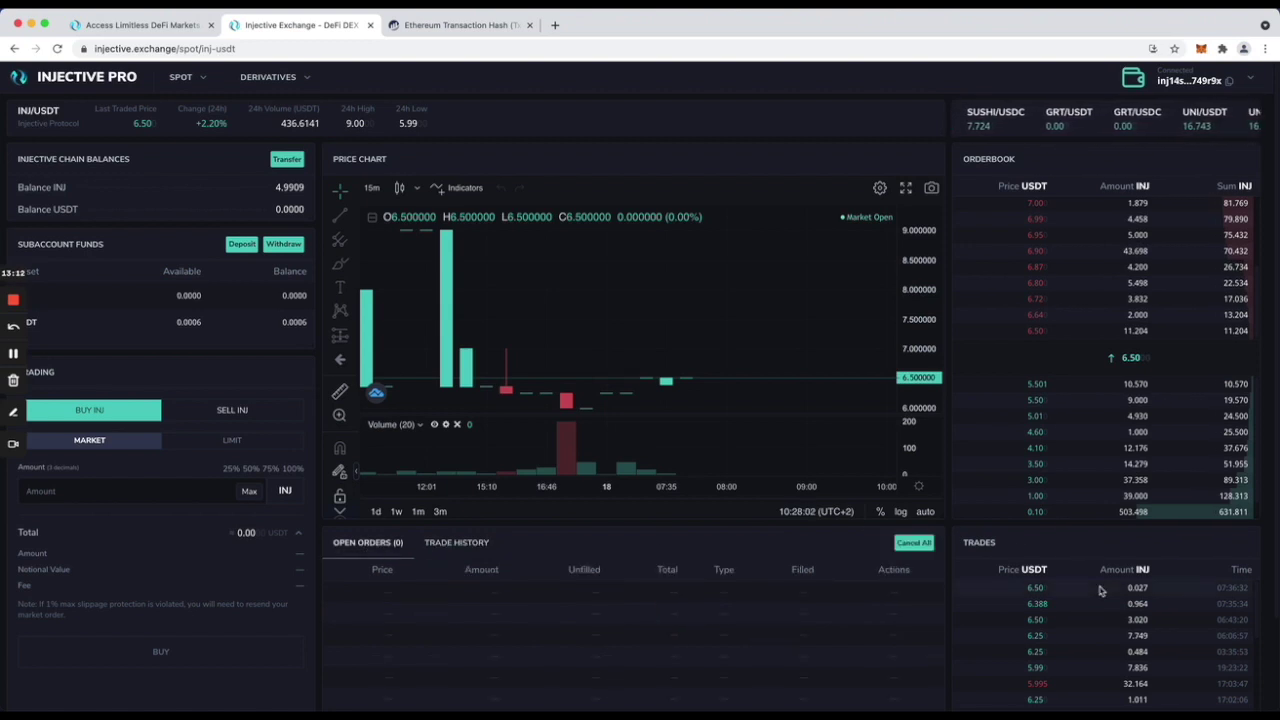
Examine the sell and buy orders in the INJ/USDT order book
scroll(1075, 420, down, 1)
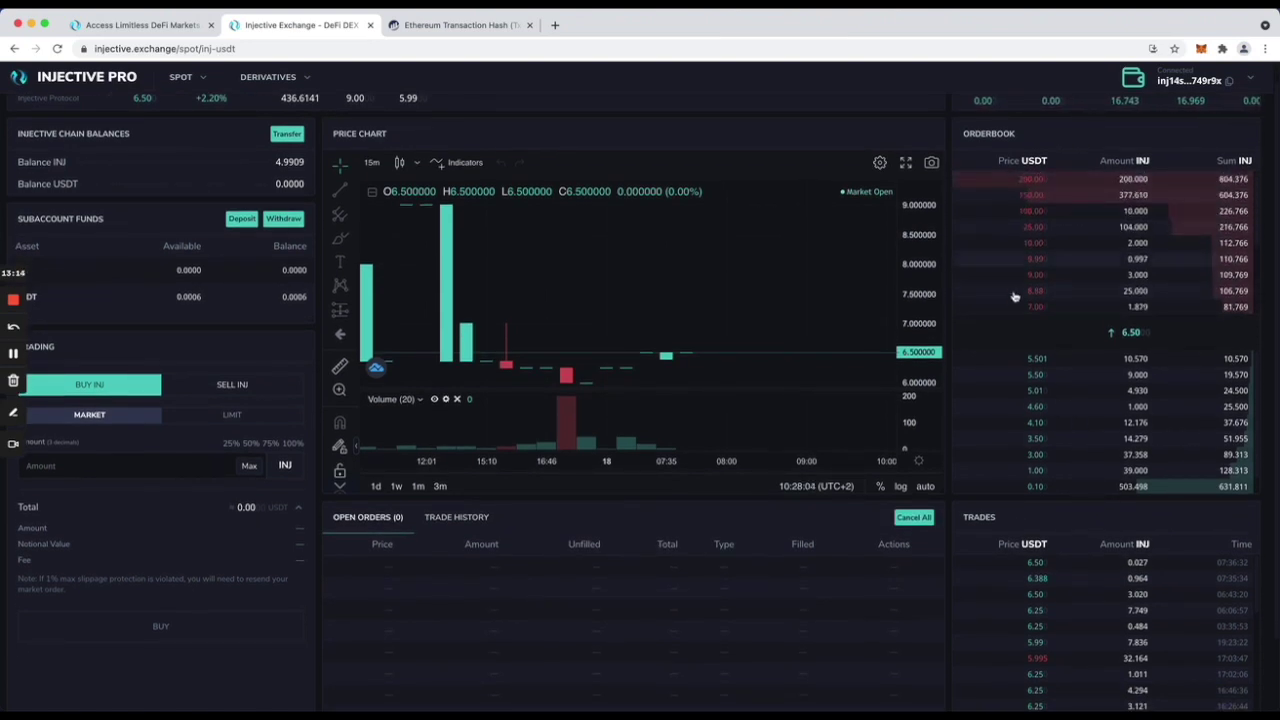
scroll(1048, 257, down, 2)
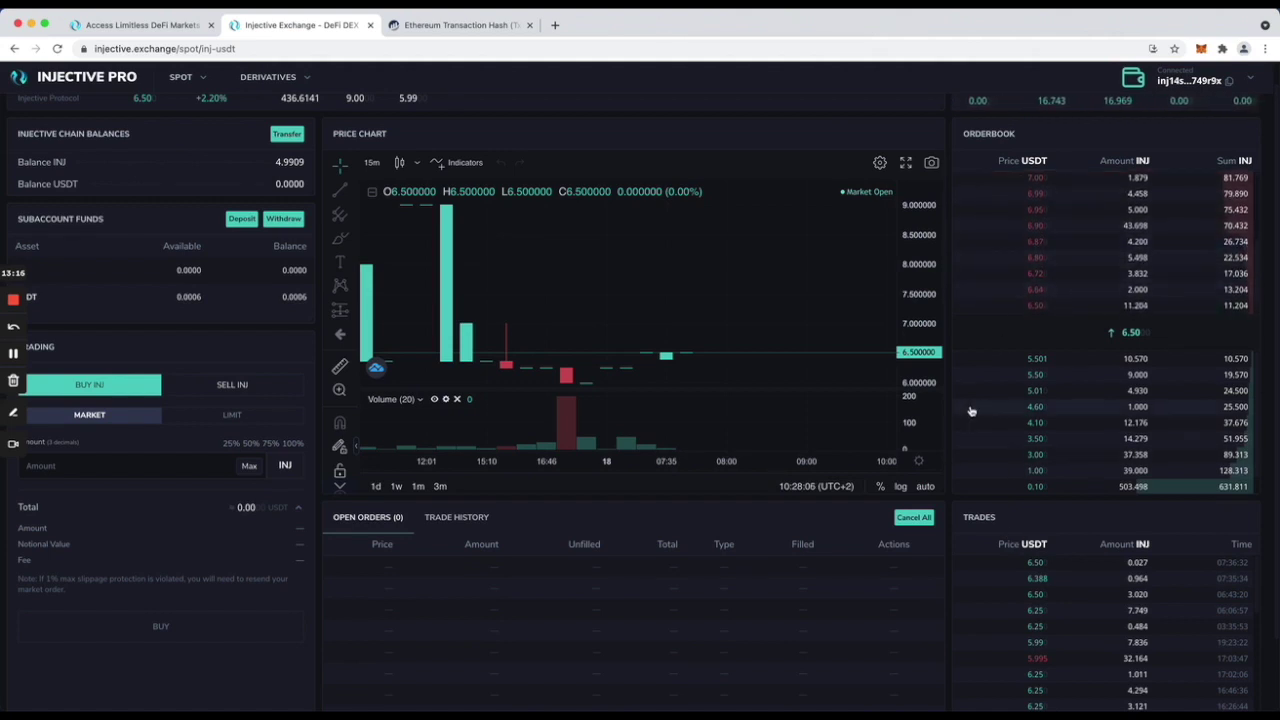
scroll(993, 407, up, 1)
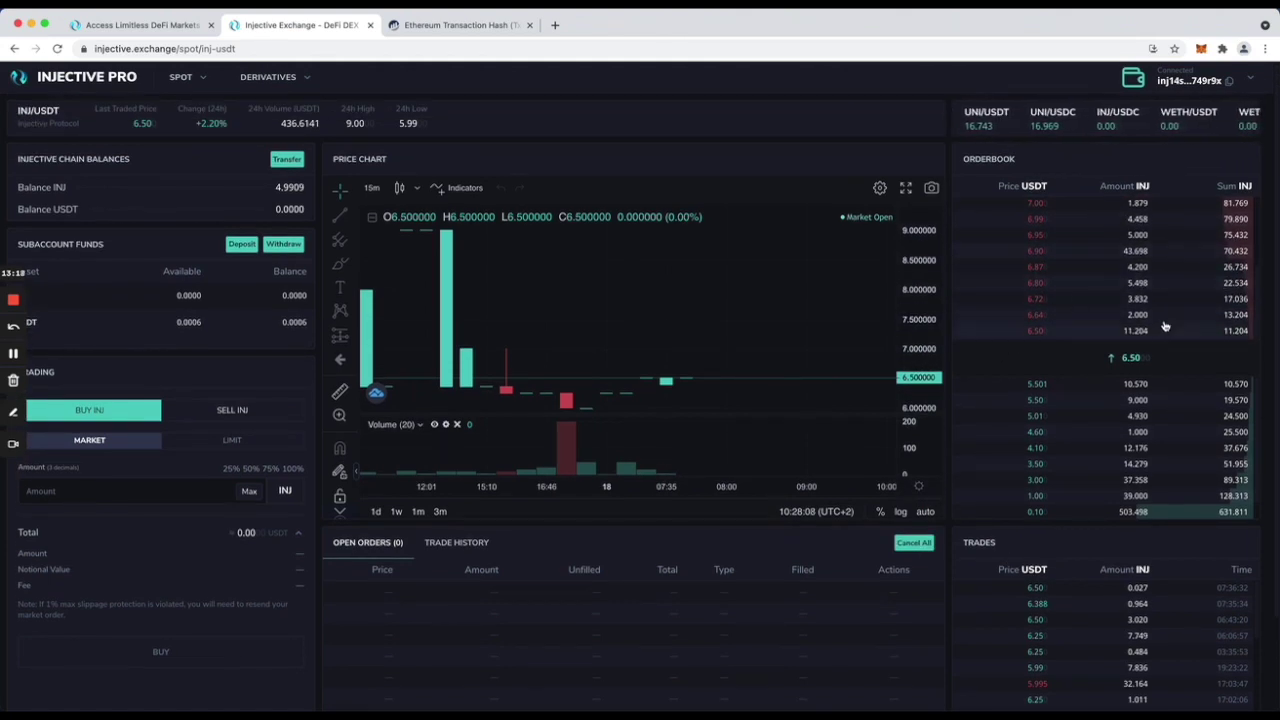
Examine the higher-priced sell orders in the order book and the recent INJ/USDT trades
scroll(1140, 310, up, 2)
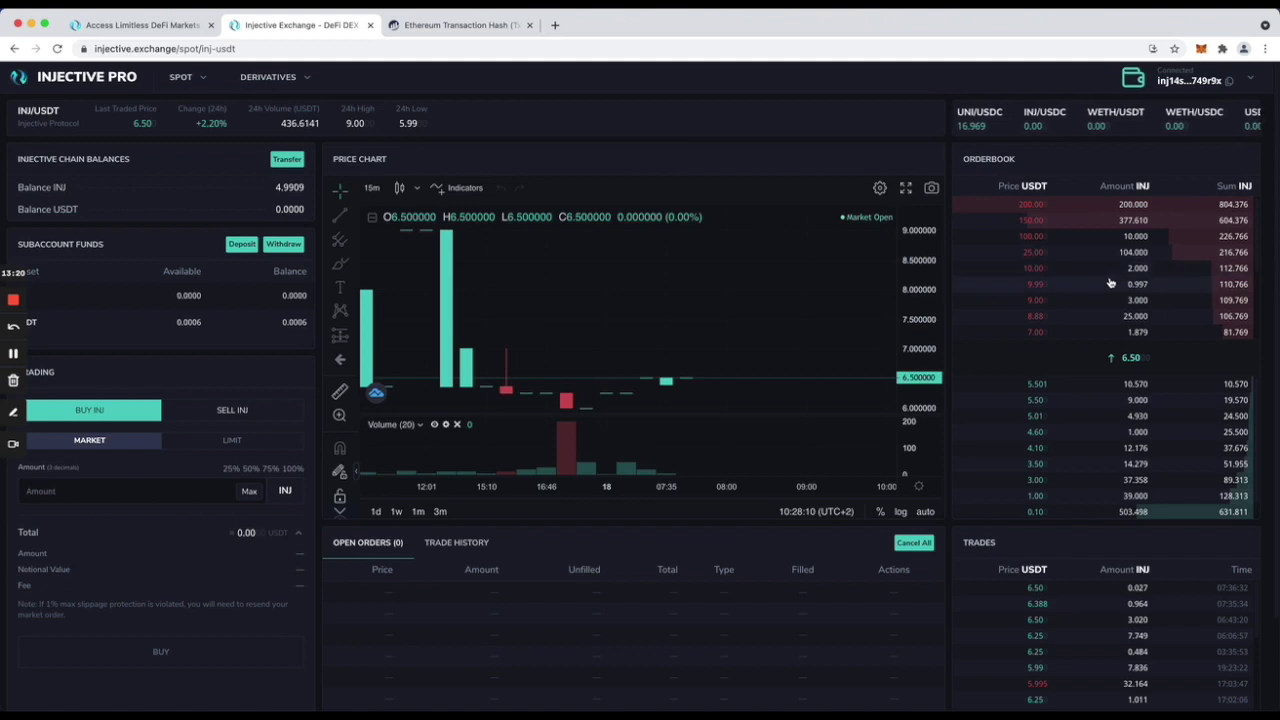
scroll(1112, 290, down, 2)
scroll(1113, 330, down, 1)
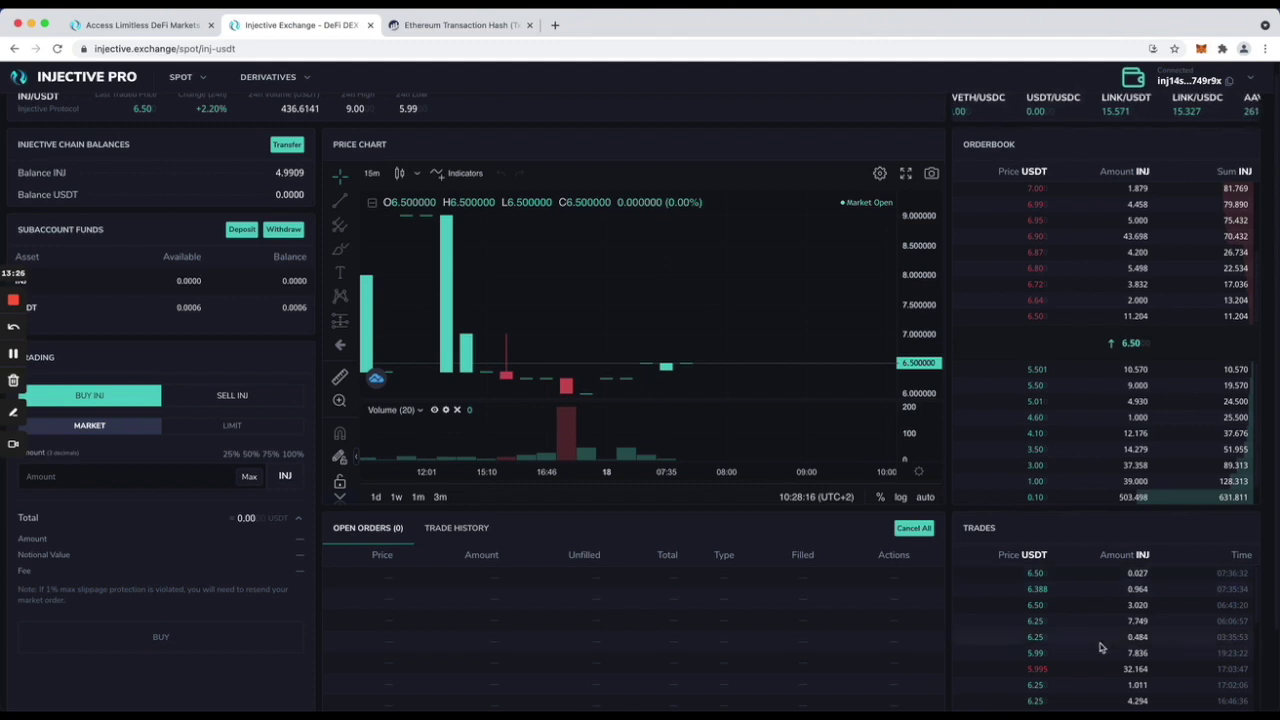
scroll(995, 613, down, 2)
scroll(995, 613, up, 2)
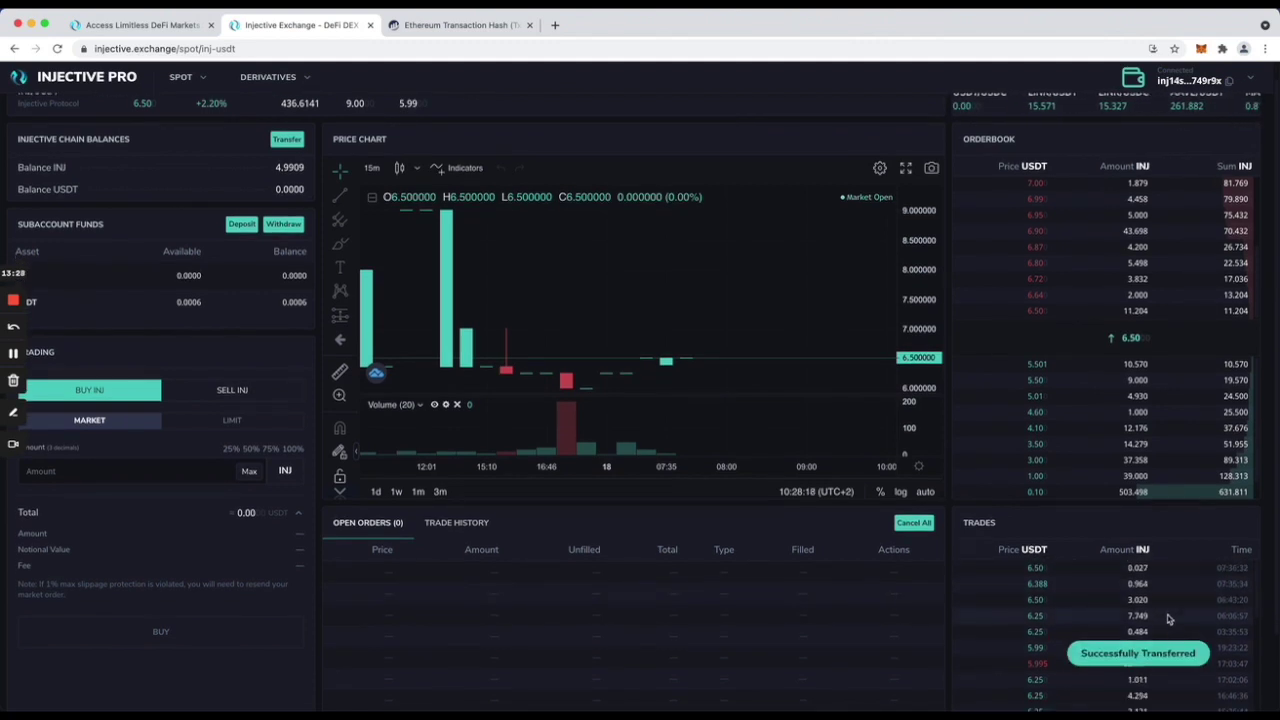
scroll(940, 591, up, 1)
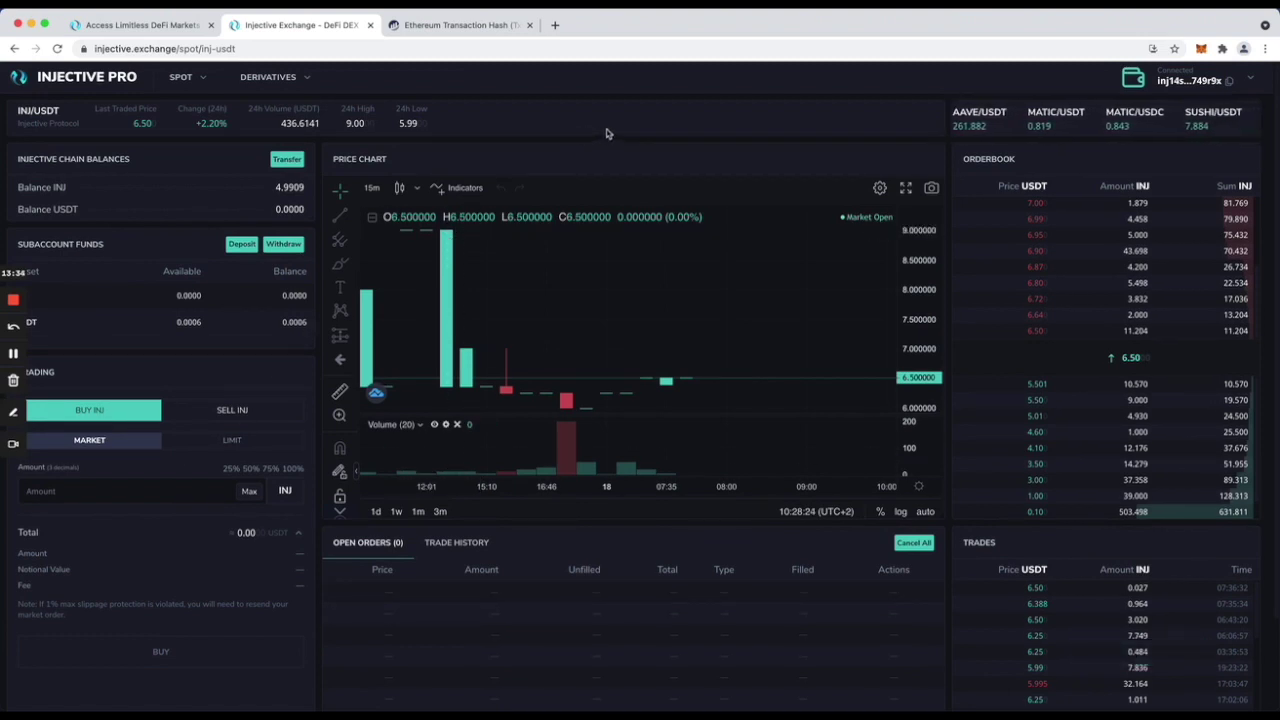
Check the transfer's status in MetaMask's activity, close the wallet and reload the market page to refresh the balances
click(1201, 49)
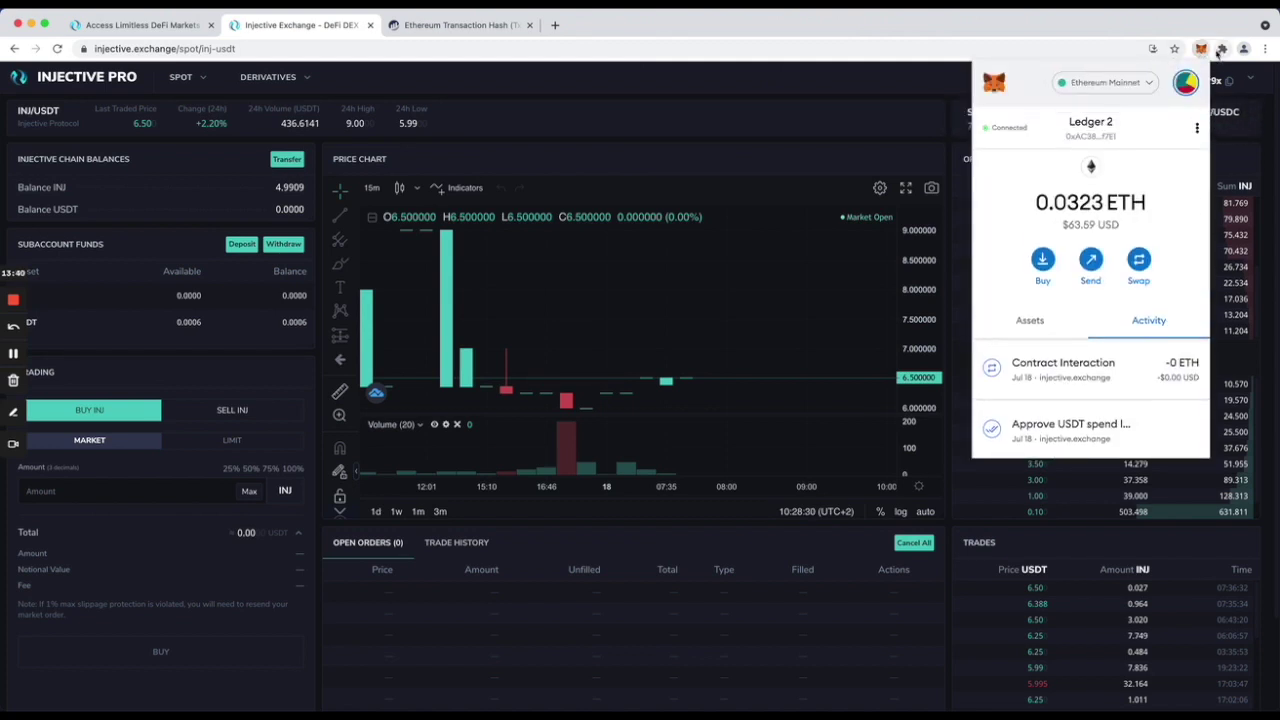
click(1203, 50)
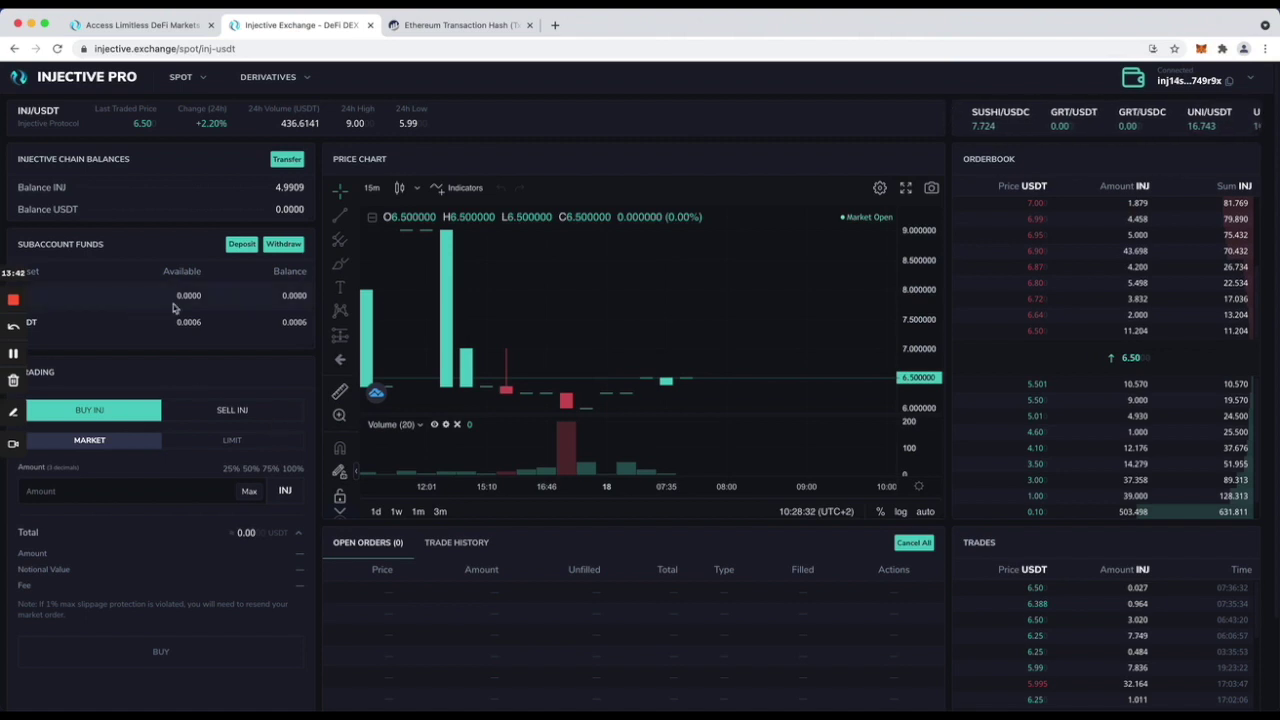
click(57, 49)
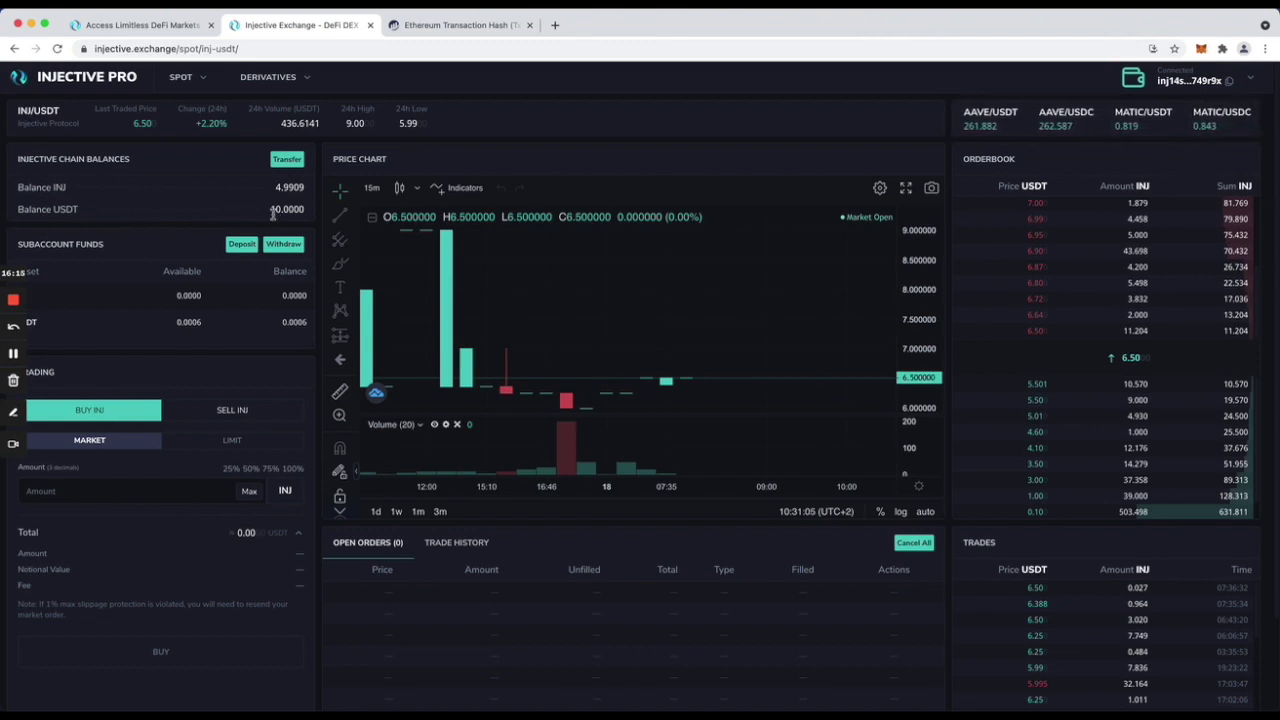
Review the ETH, INJ and USDT balances among MetaMask's assets, then close the wallet
click(1201, 49)
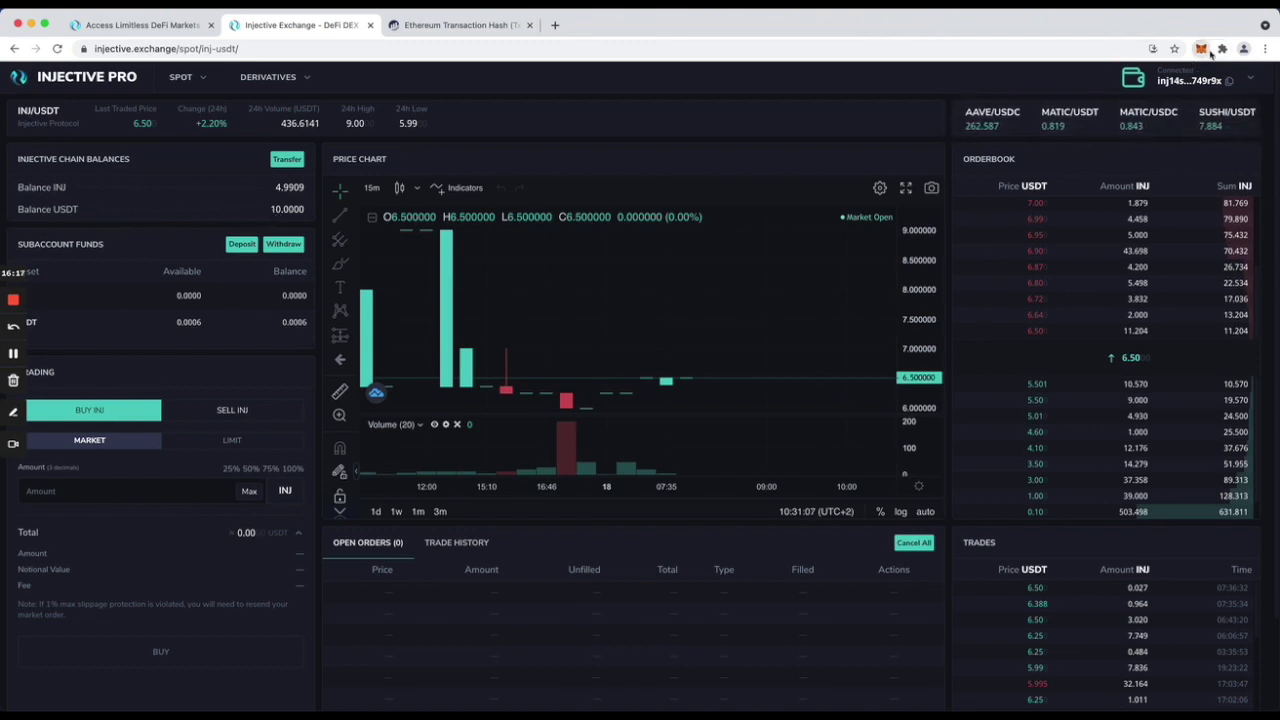
scroll(1080, 244, down, 5)
scroll(1080, 244, up, 3)
click(1040, 326)
scroll(1045, 285, down, 2)
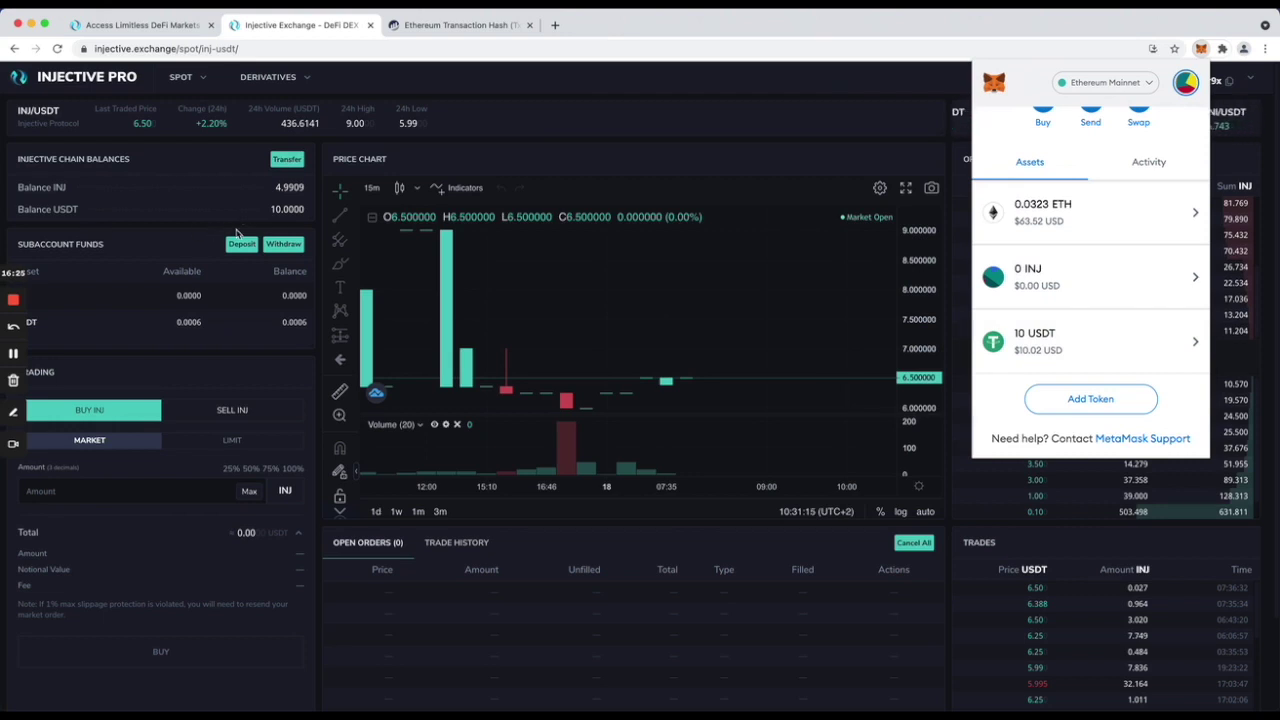
click(284, 215)
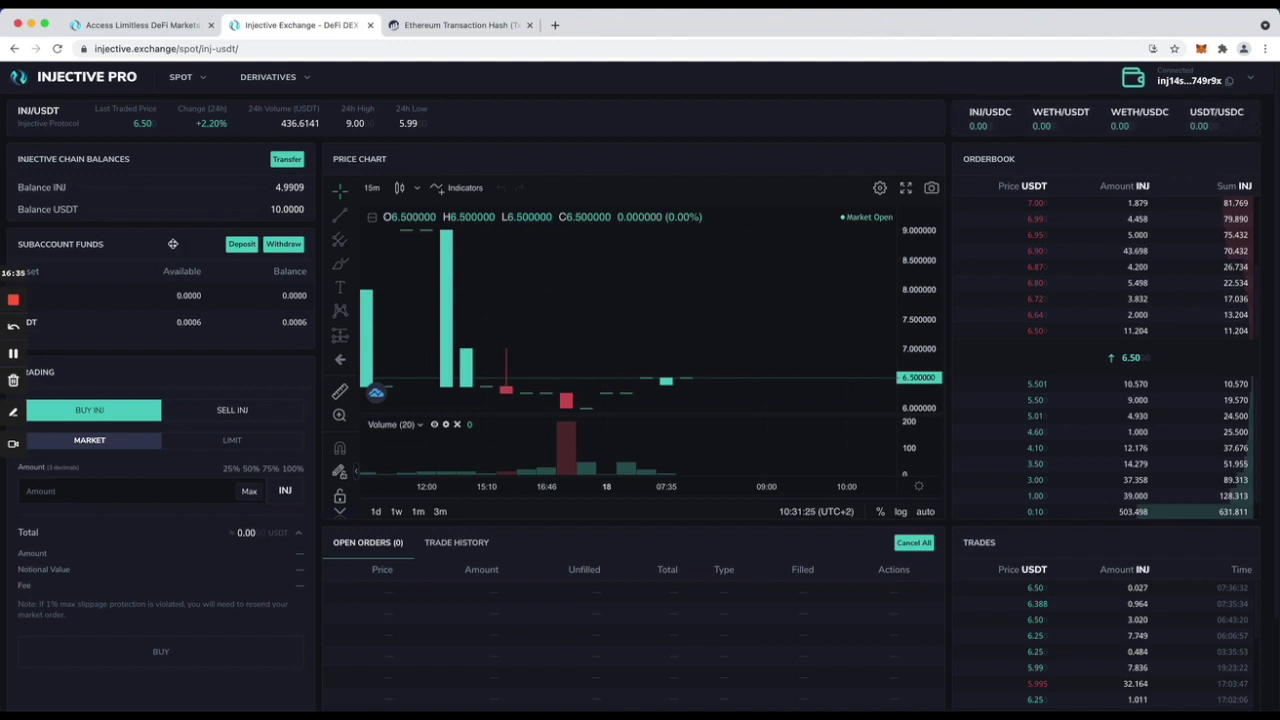
Submit a subaccount deposit for the maximum available amount of 10 USDT
scroll(150, 285, down, 2)
scroll(155, 287, up, 1)
scroll(170, 285, down, 3)
scroll(210, 268, up, 3)
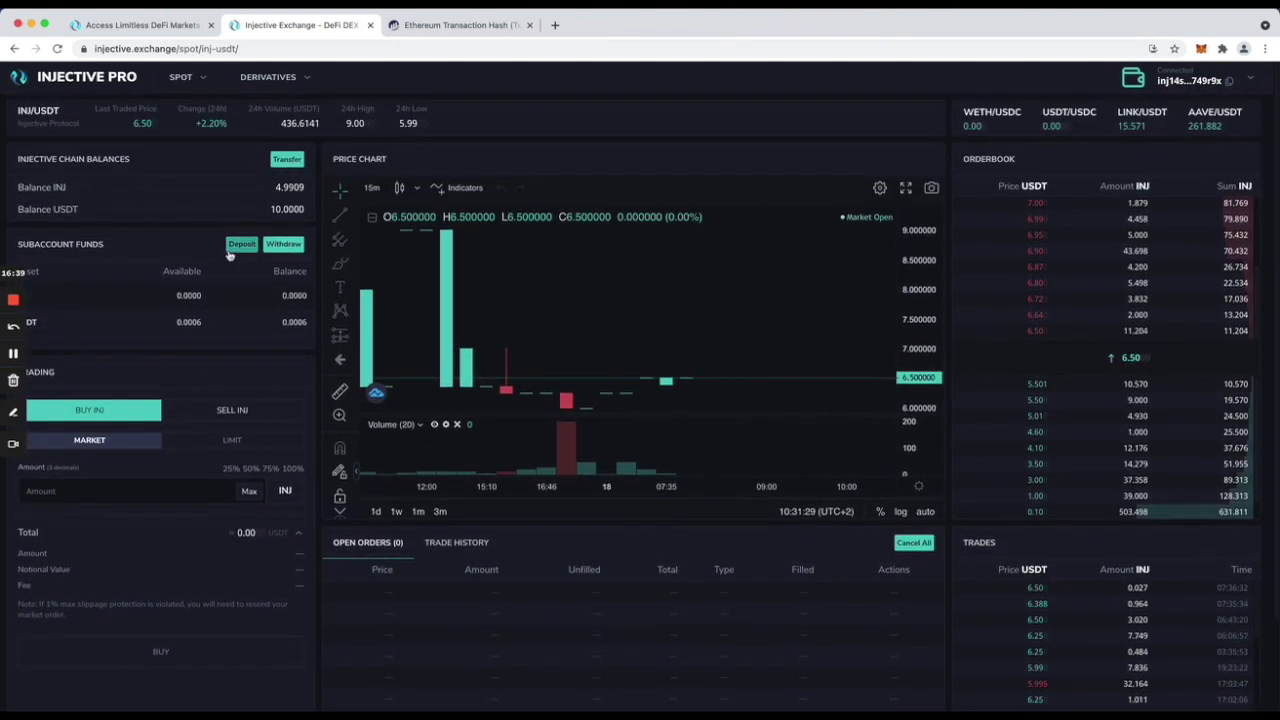
click(241, 245)
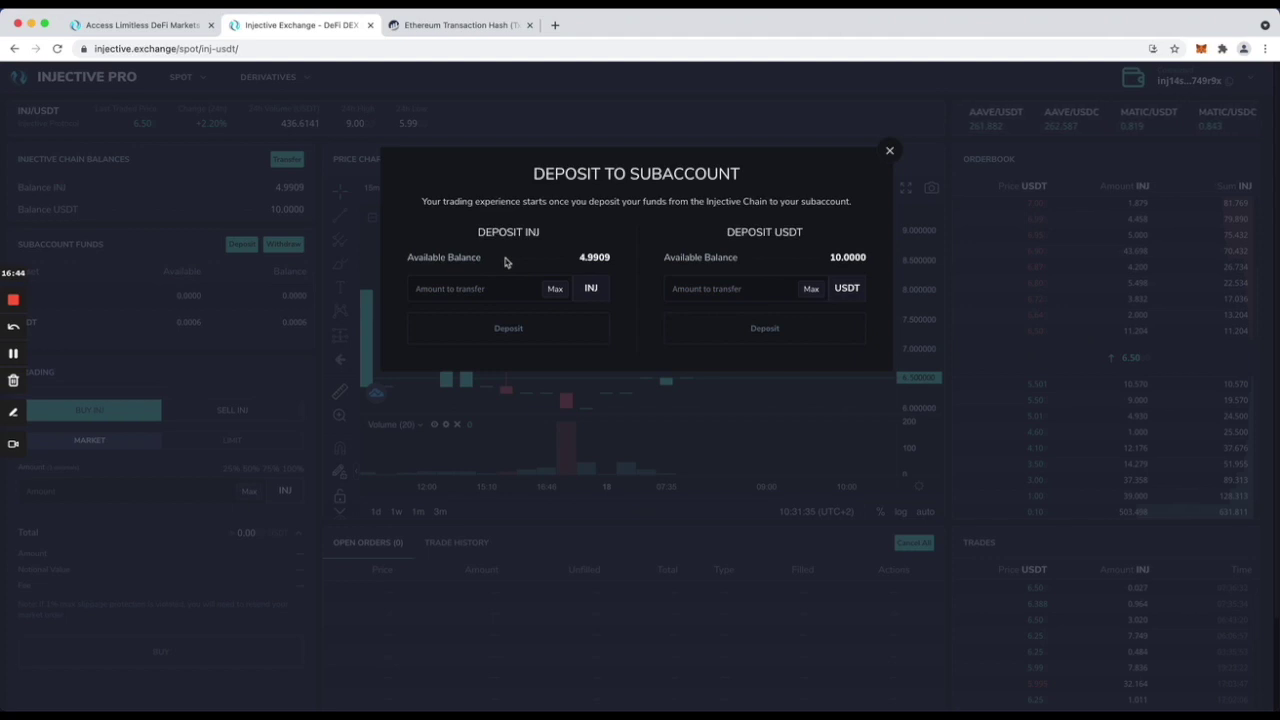
click(811, 289)
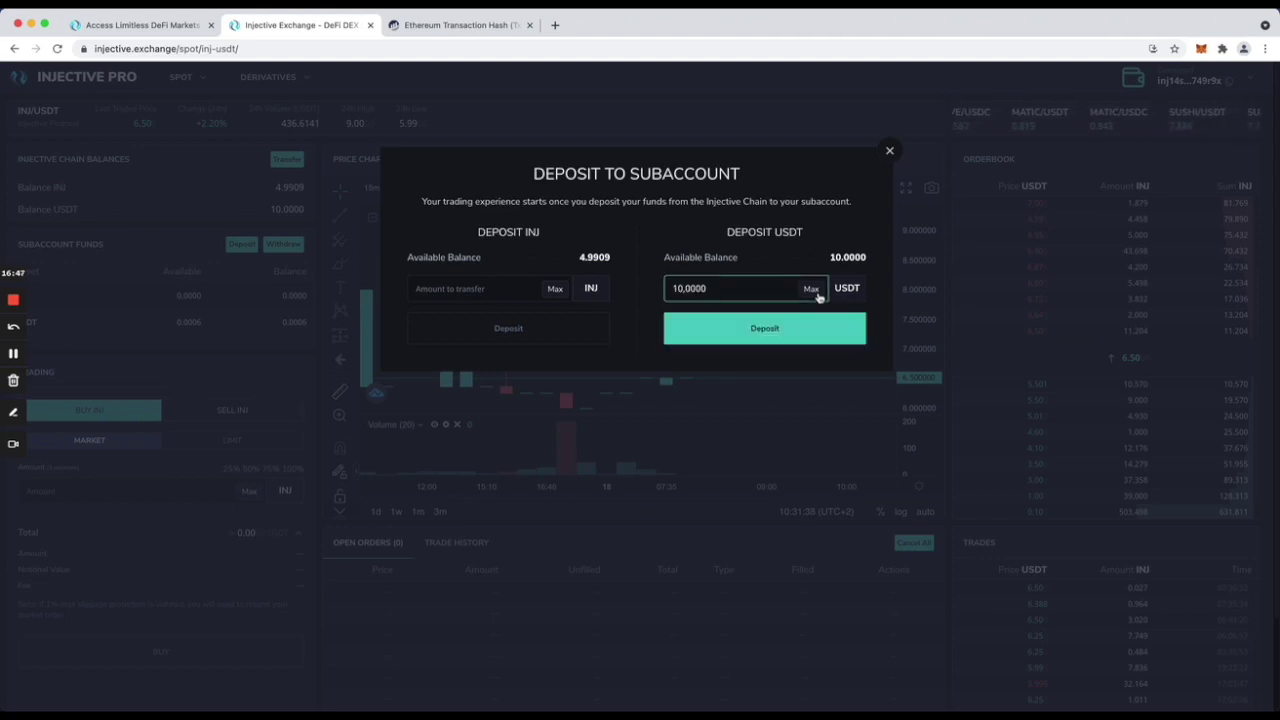
click(790, 341)
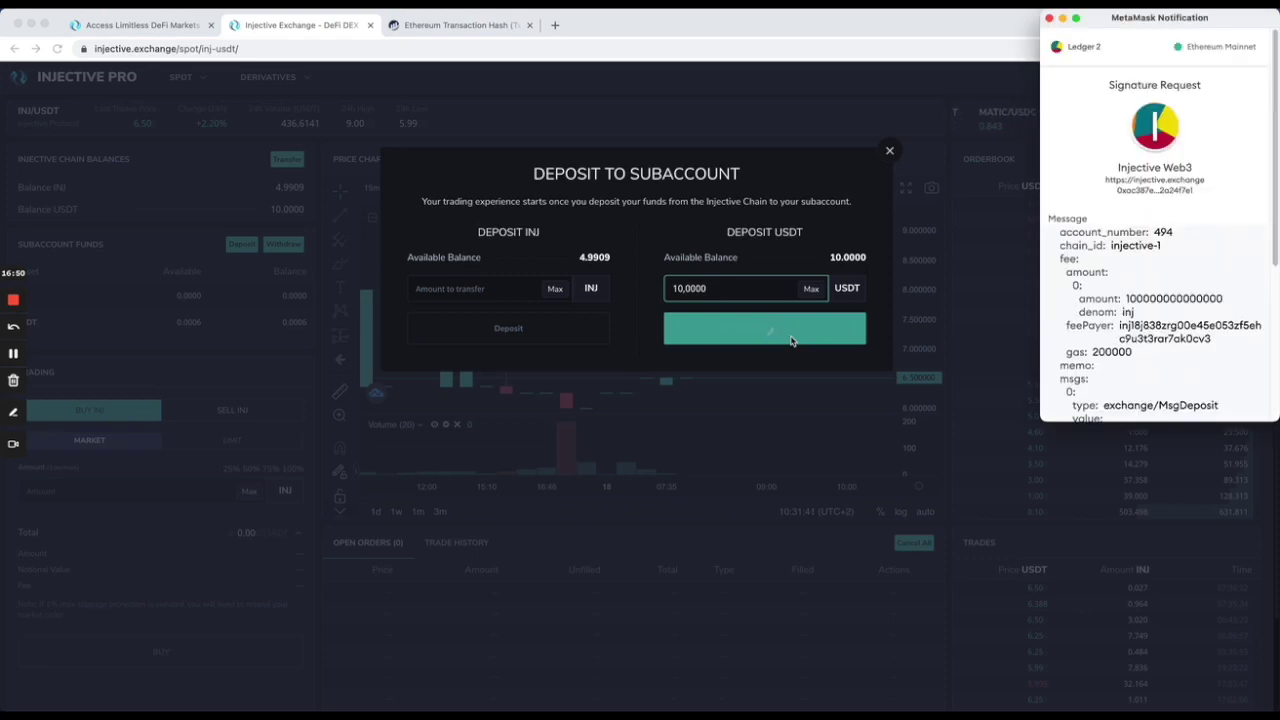
Review and sign the USDT deposit's signature request in MetaMask, then close the deposit dialog
scroll(1237, 375, down, 5)
scroll(1237, 375, up, 4)
scroll(1237, 375, down, 4)
click(1237, 394)
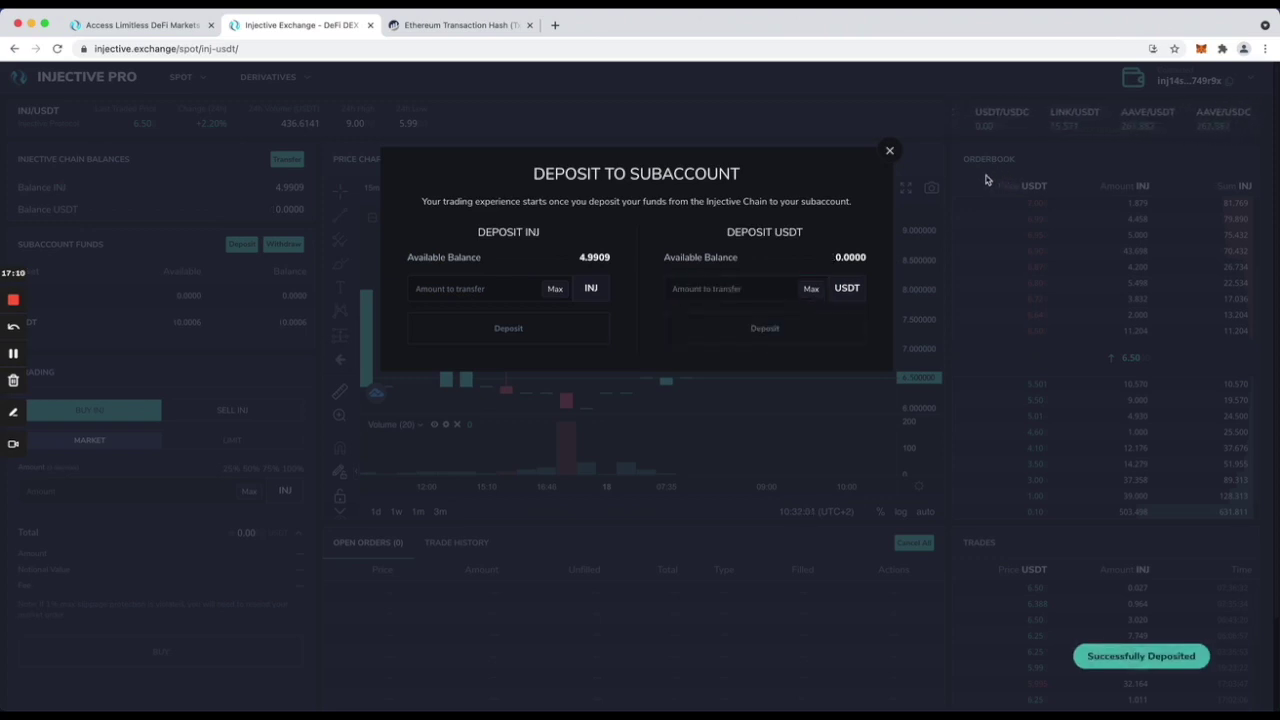
click(889, 152)
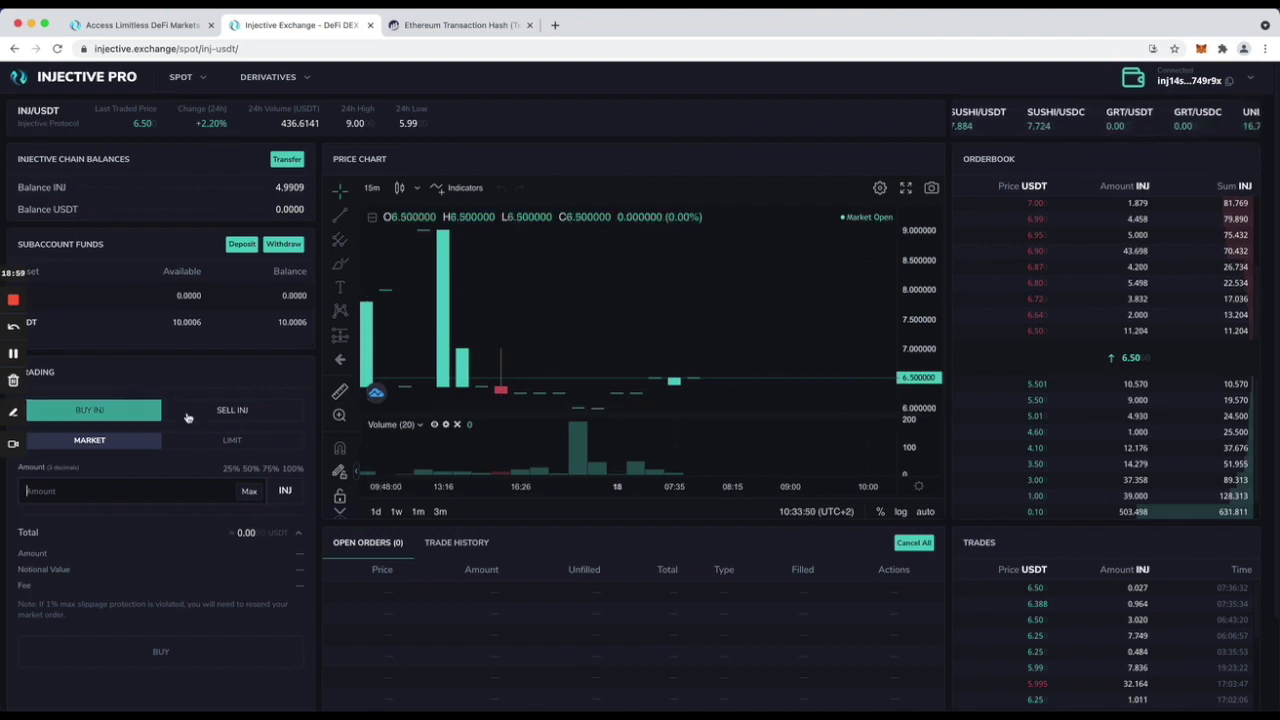
Set up a limit buy order for 1 INJ at a price of 4 USDT
click(228, 441)
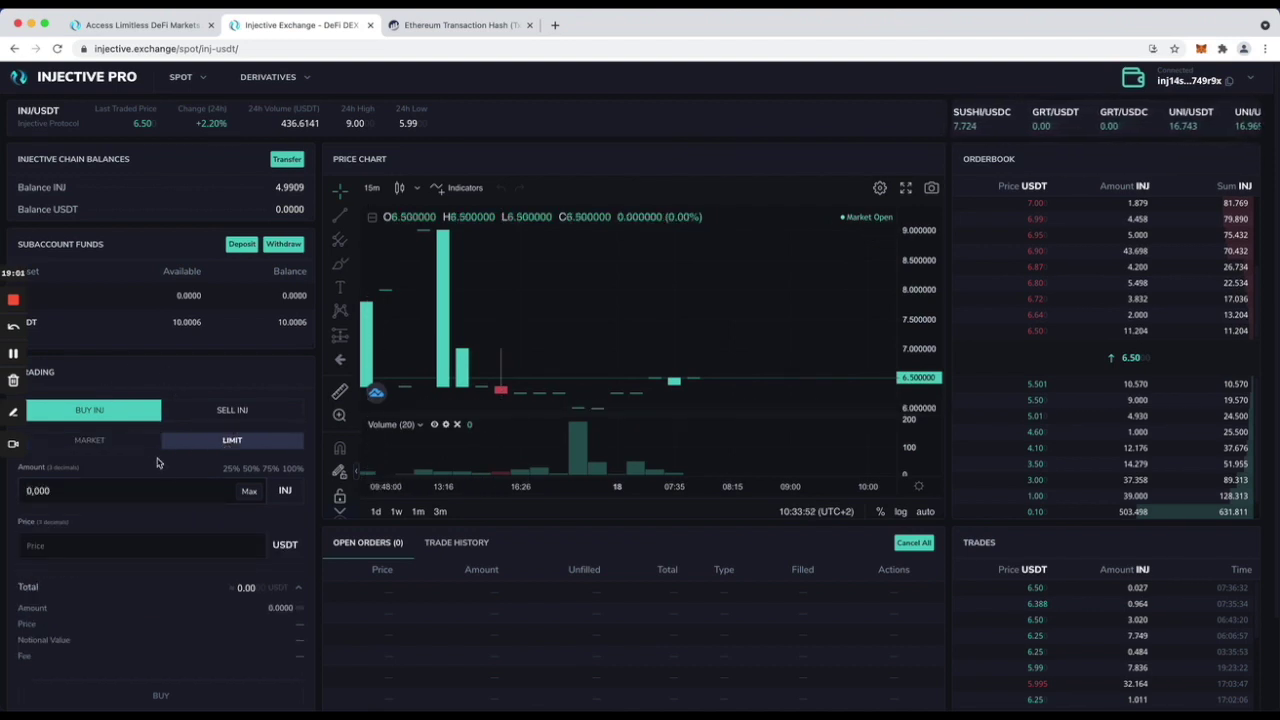
click(175, 490)
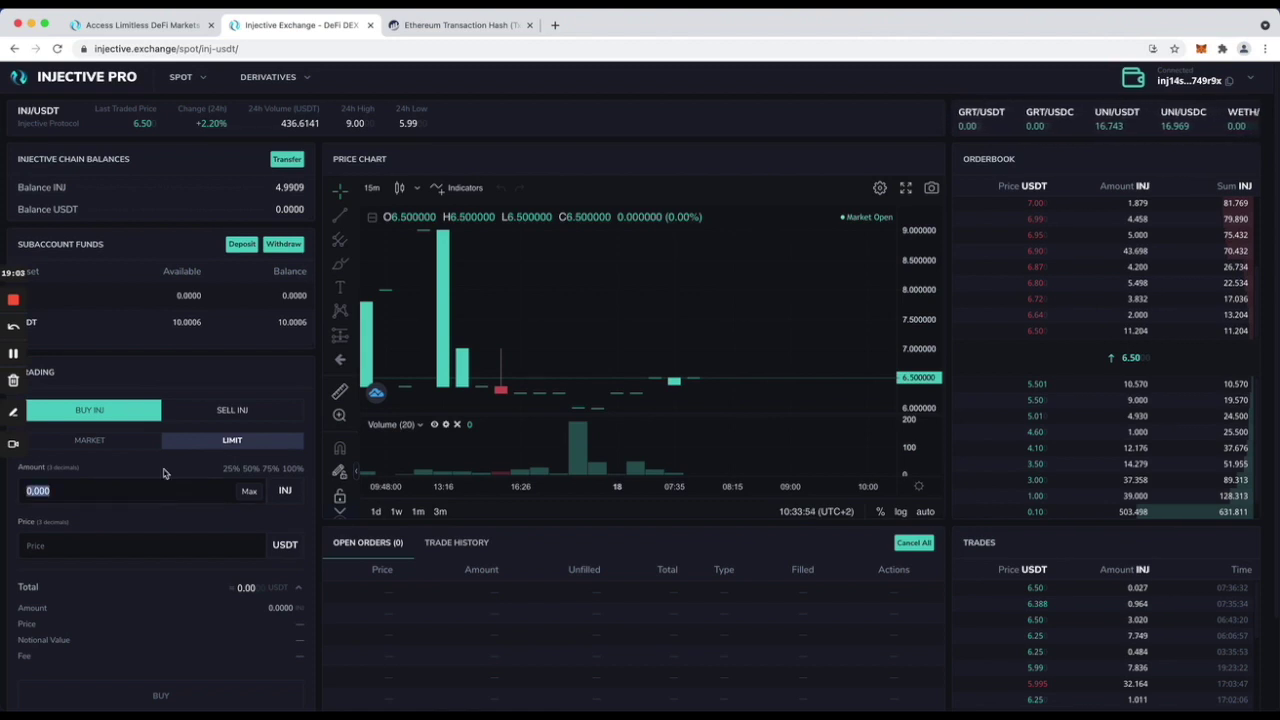
click(106, 545)
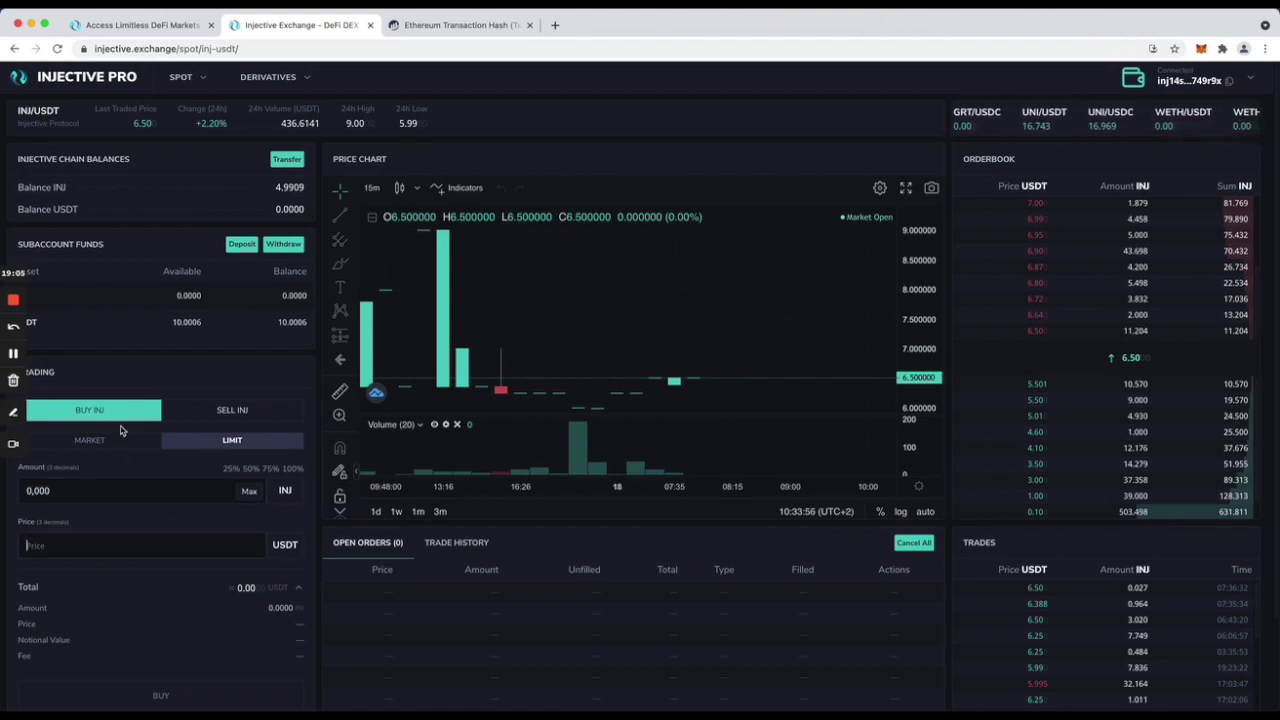
text(4)
click(91, 489)
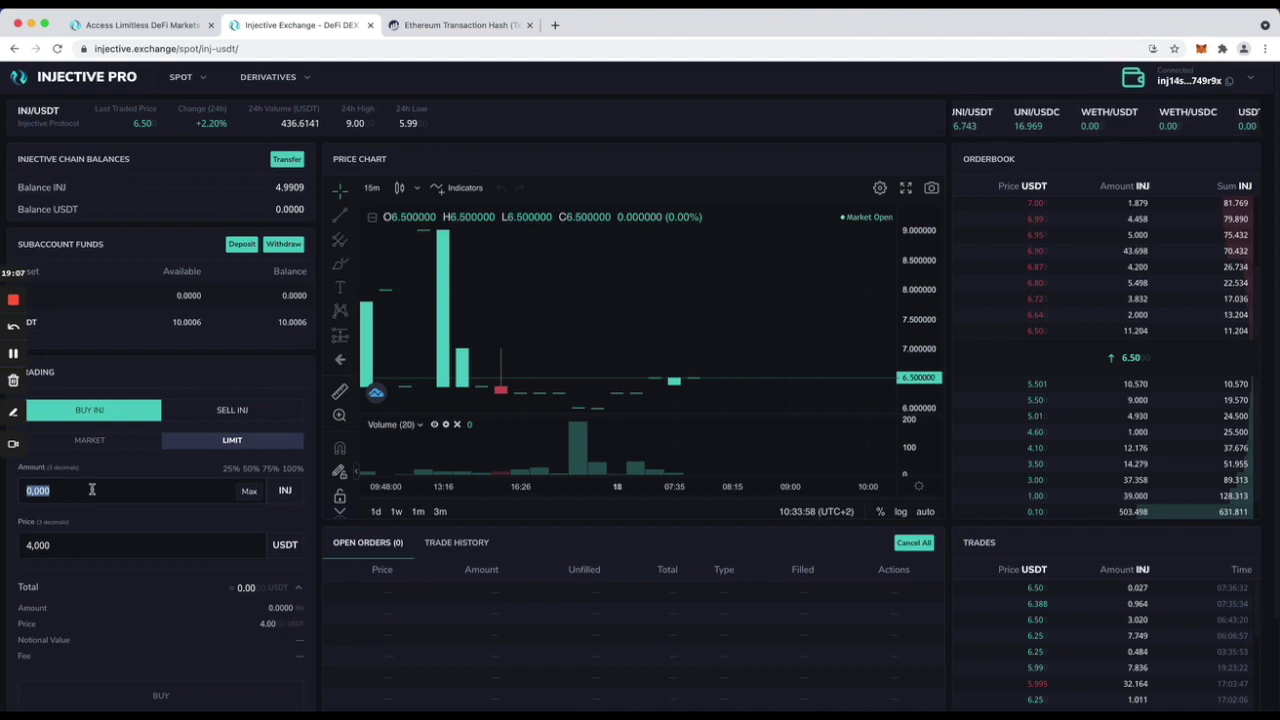
text(1)
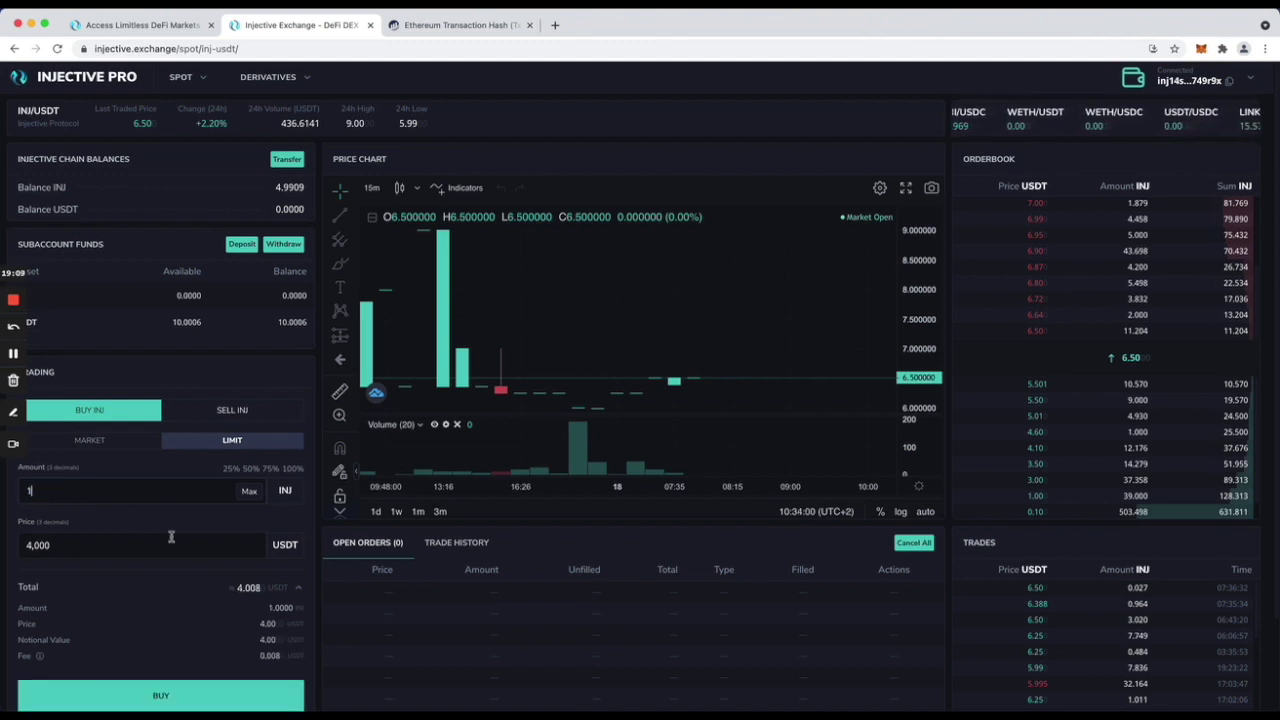
Review the limit order's total and fee, submit the buy order and sign its request in MetaMask
scroll(171, 537, down, 2)
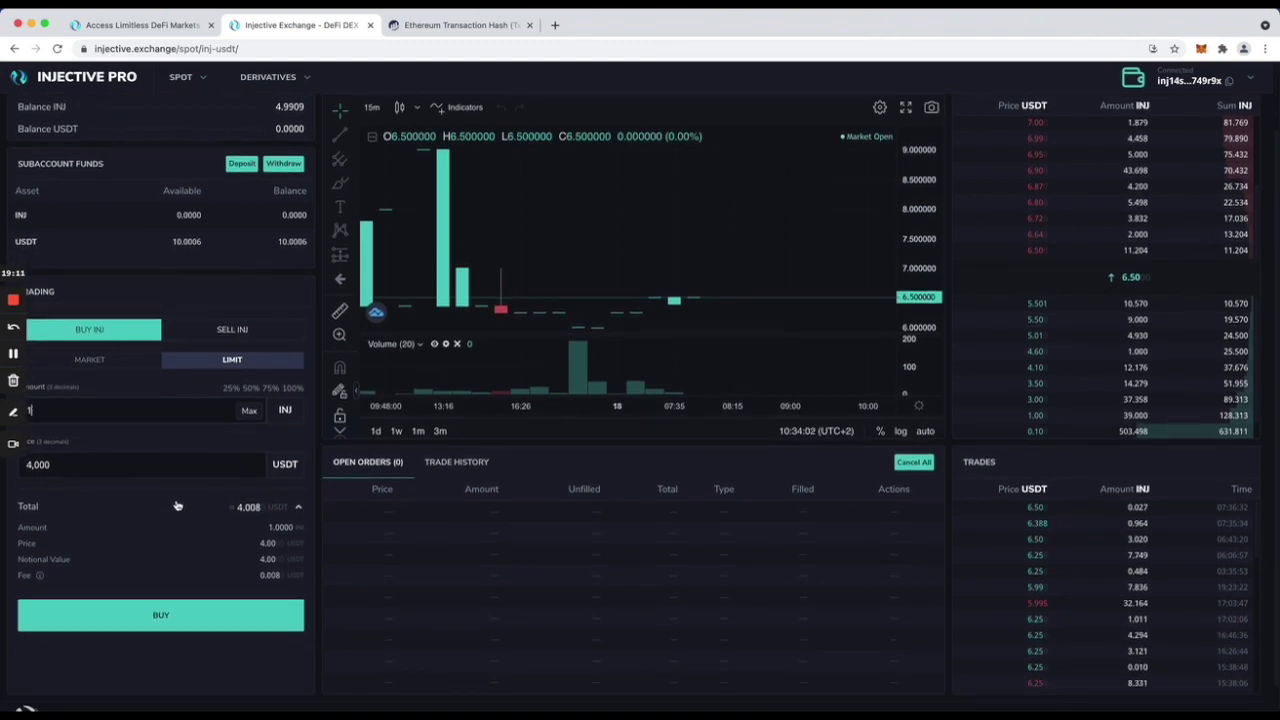
scroll(180, 502, up, 2)
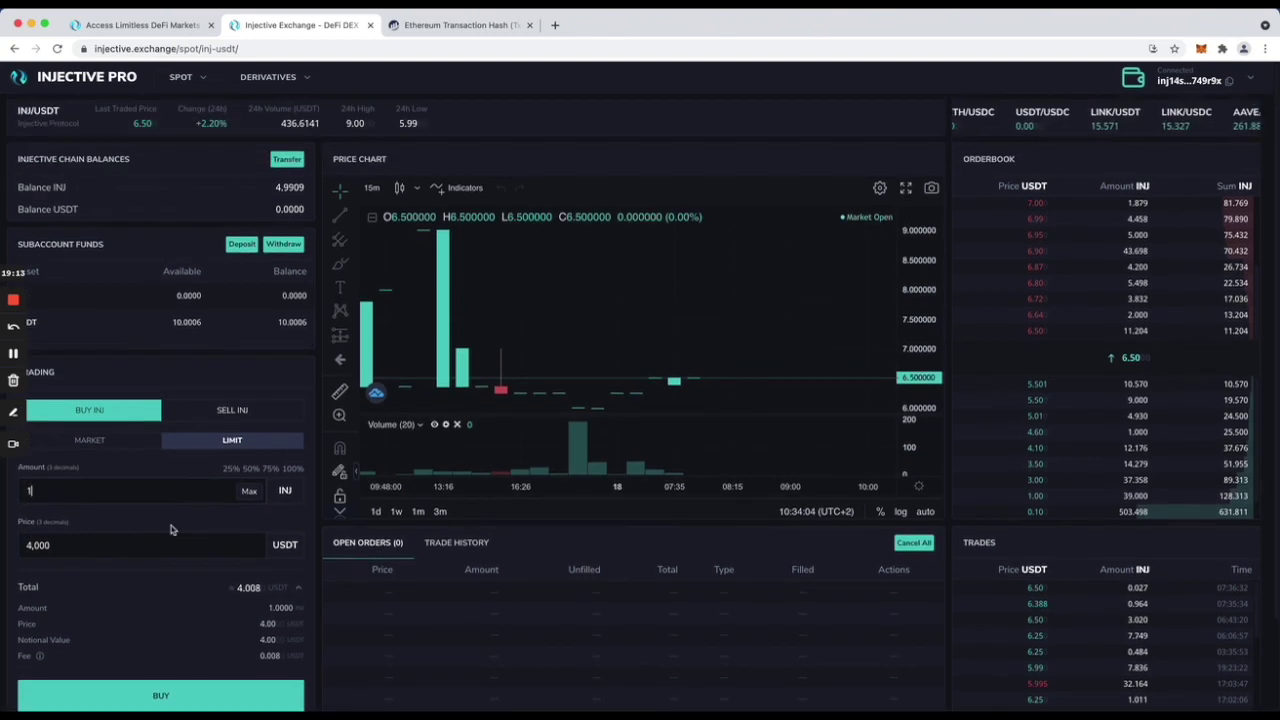
scroll(135, 530, down, 3)
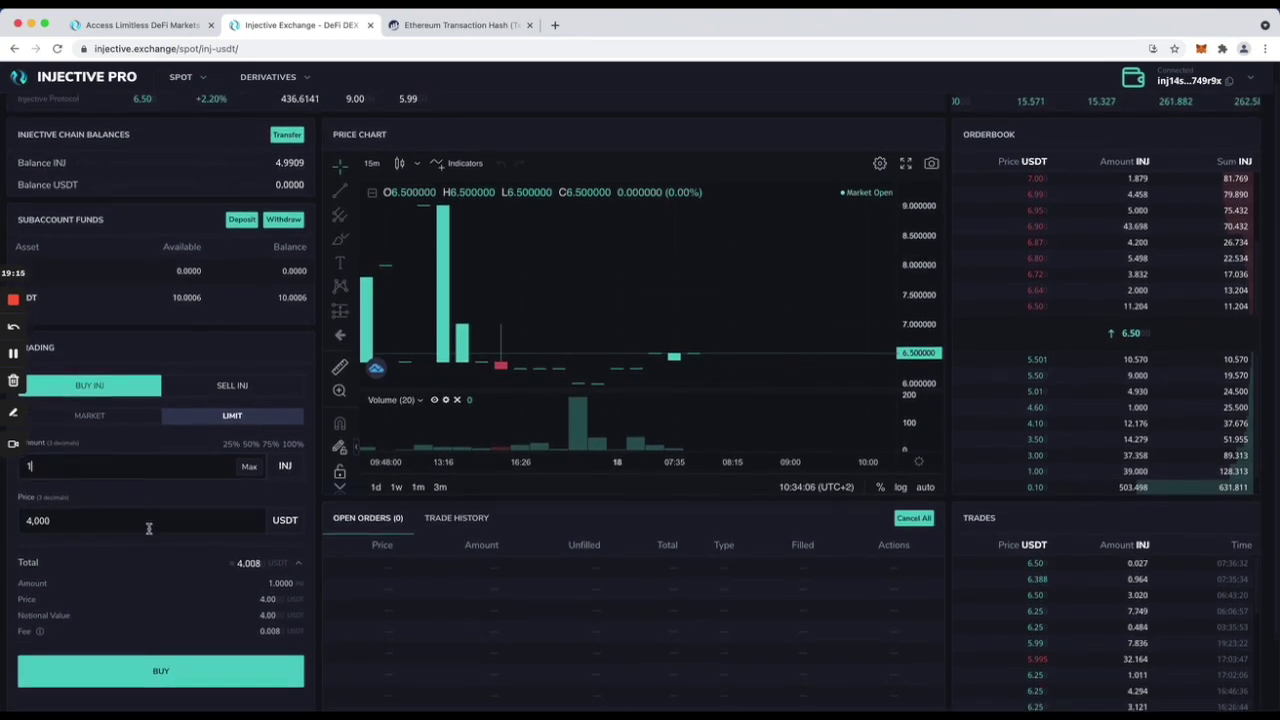
scroll(147, 533, up, 3)
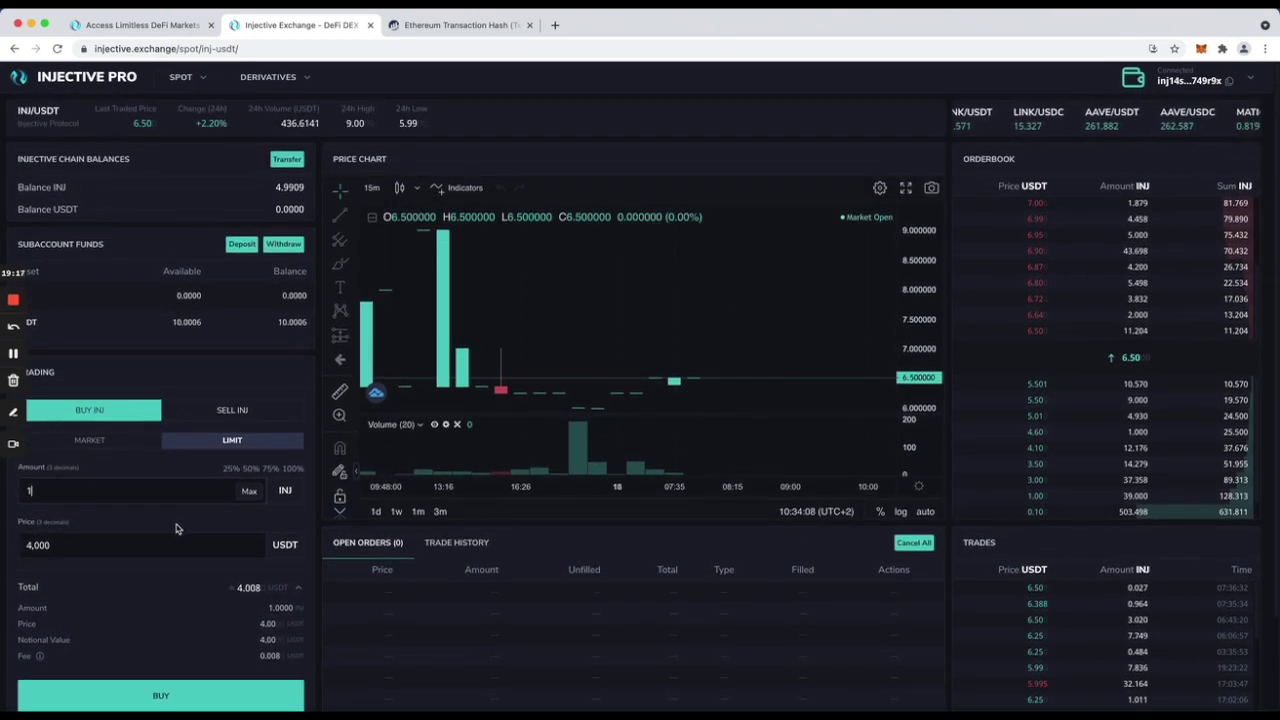
scroll(216, 674, down, 1)
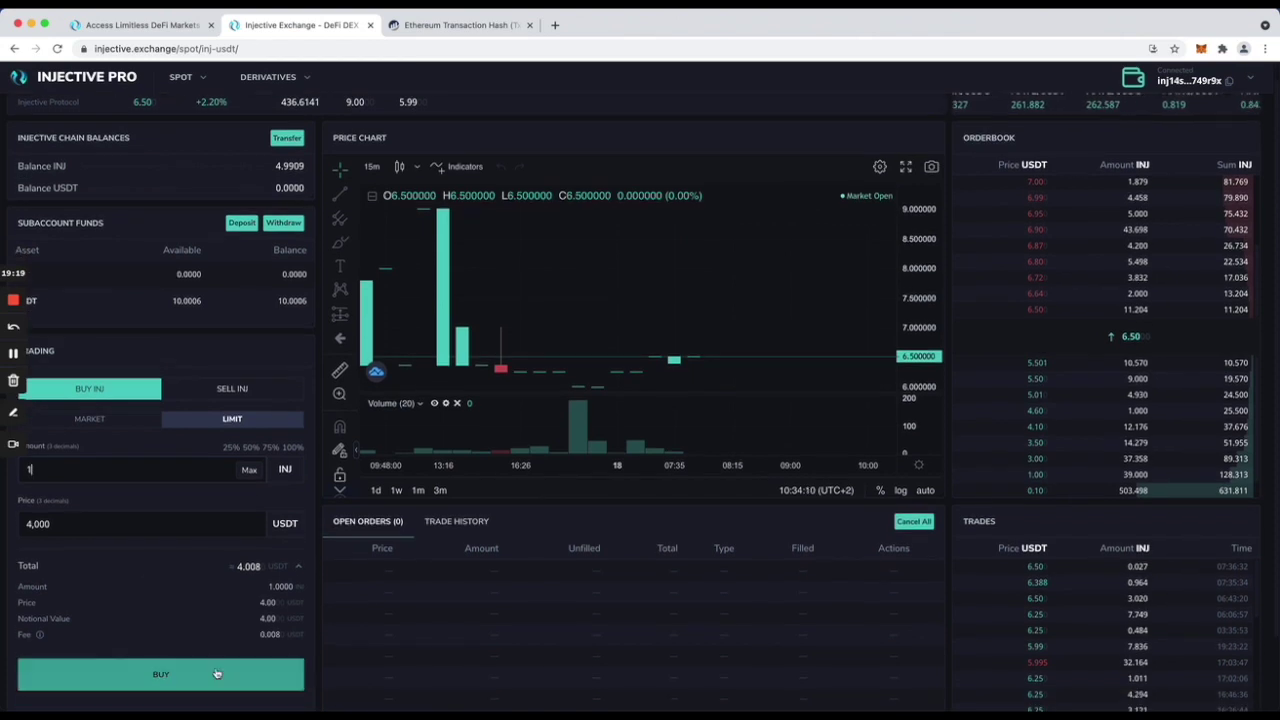
click(219, 674)
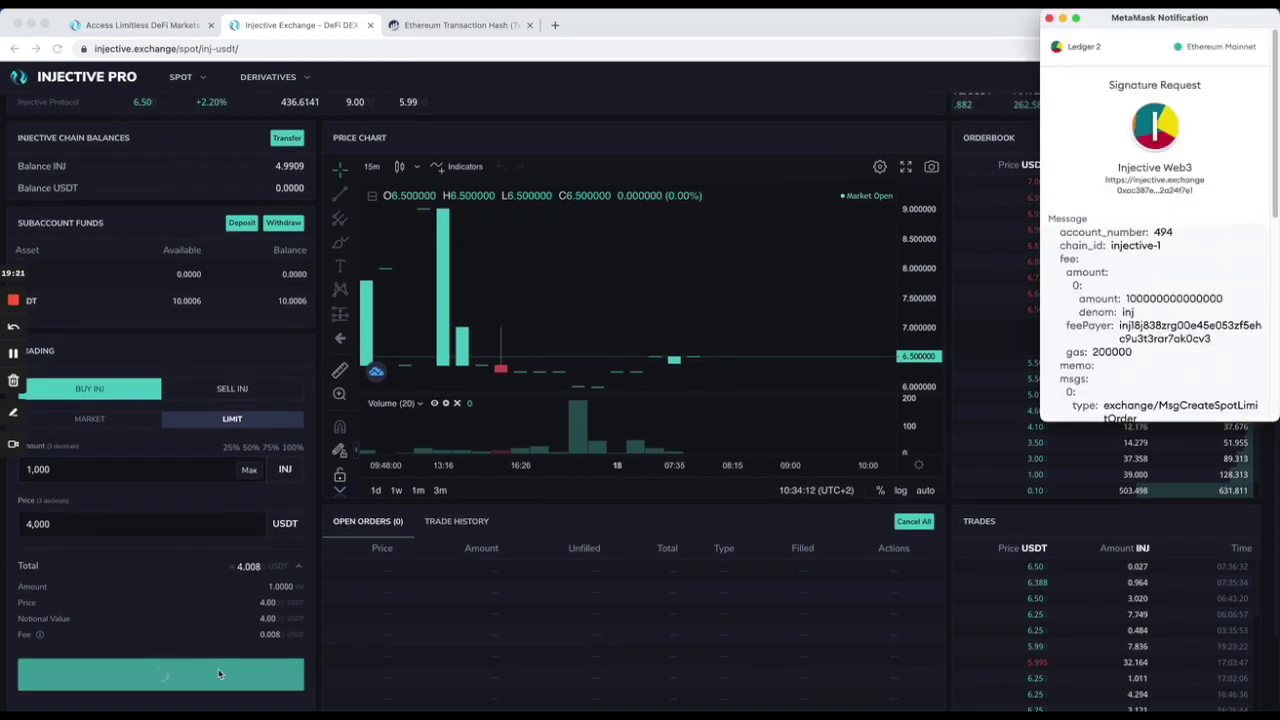
scroll(1060, 360, down, 10)
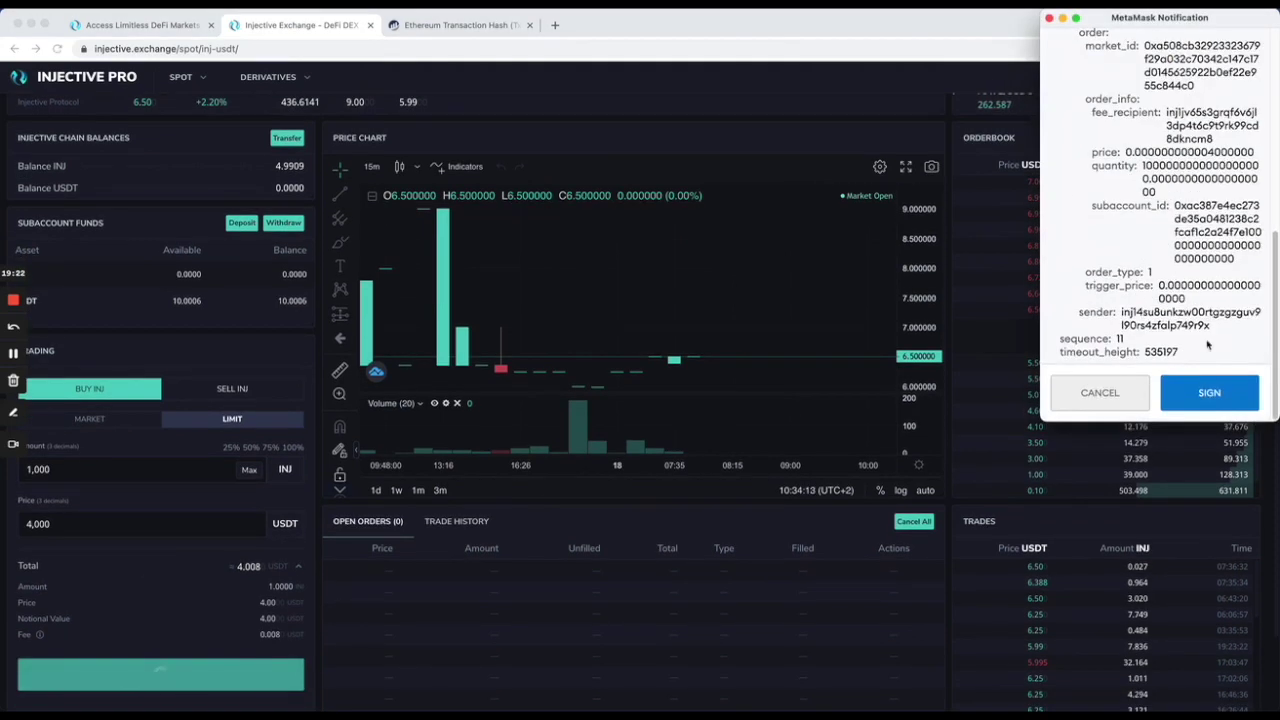
click(1210, 393)
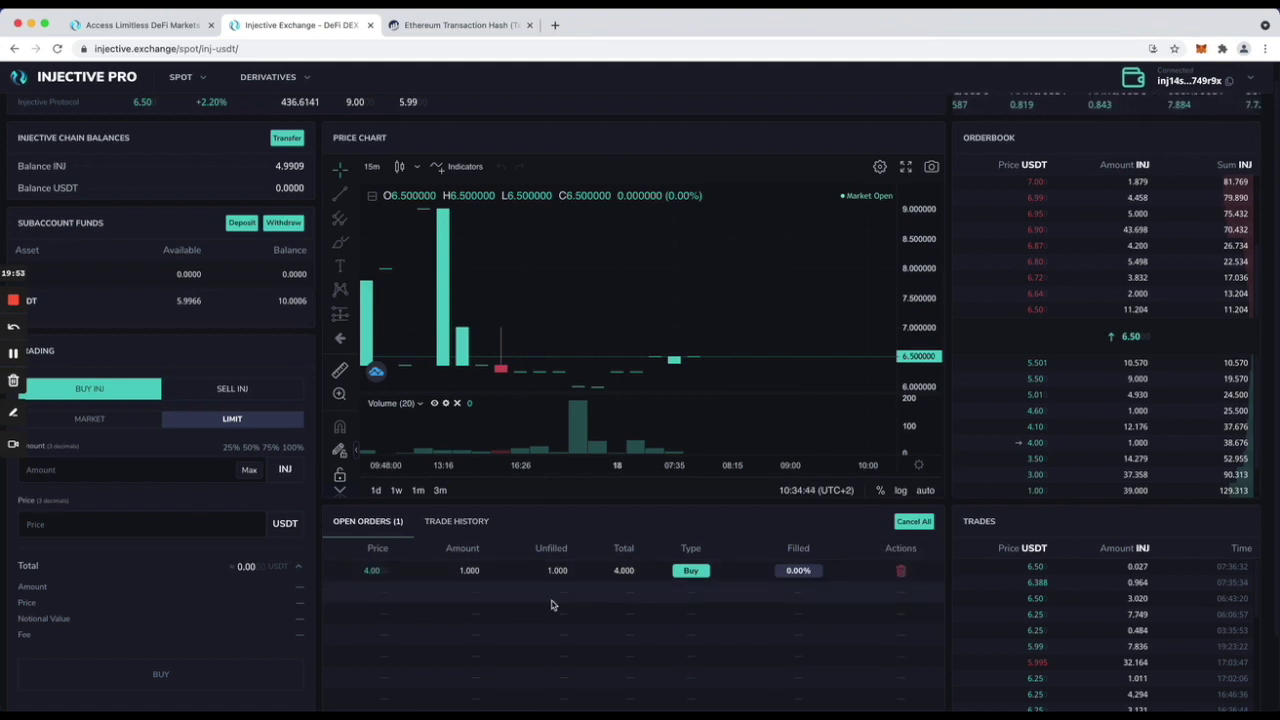
Cancel the open limit buy order for 1 INJ at 4 USDT and sign the cancellation in MetaMask
scroll(590, 614, up, 2)
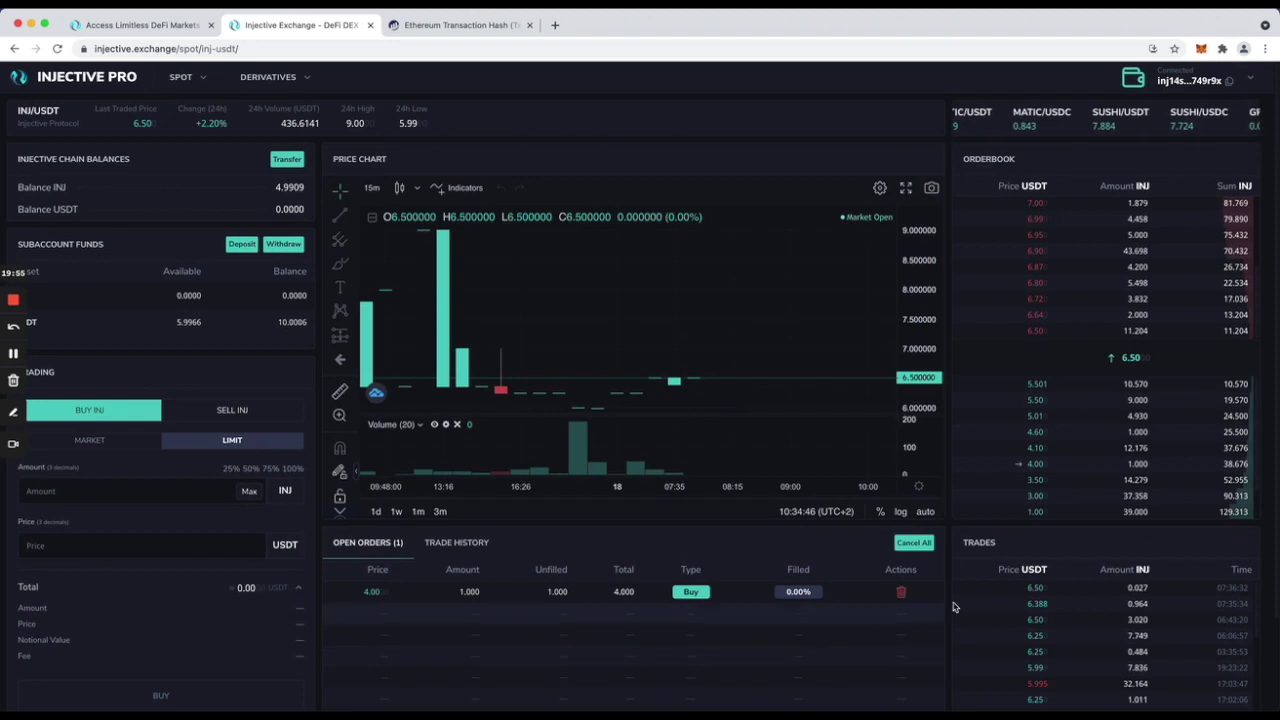
click(901, 594)
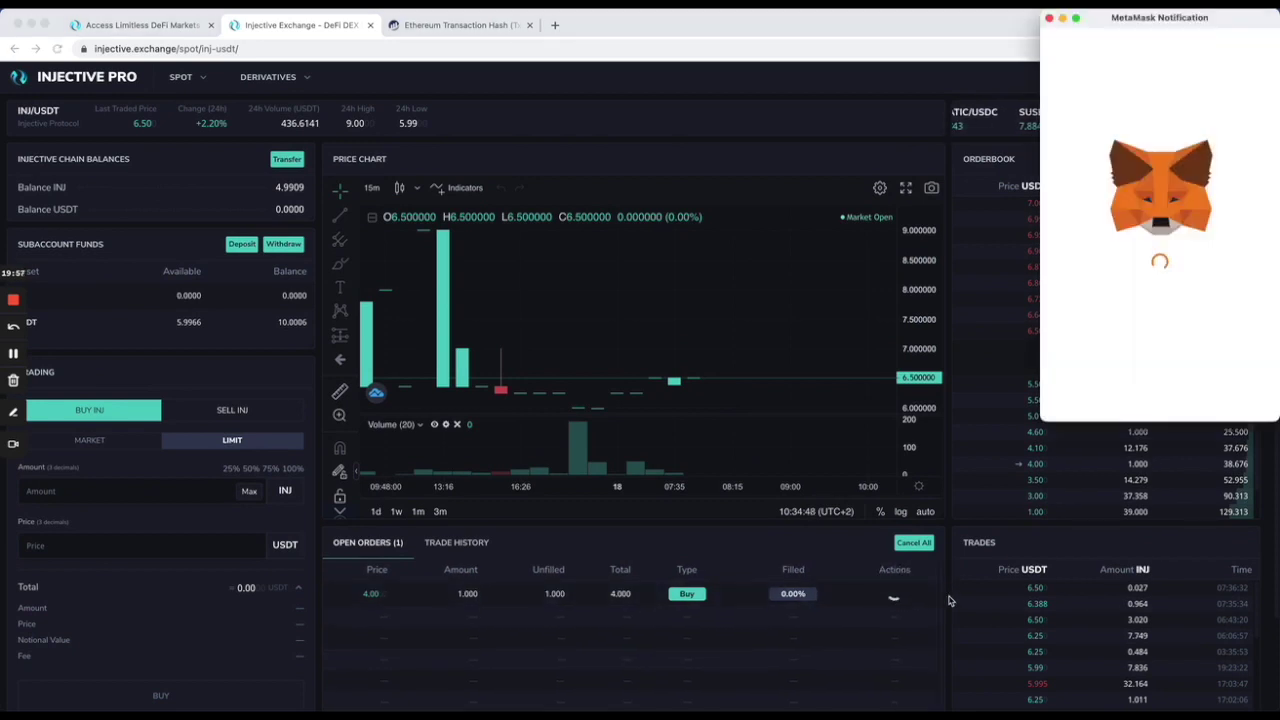
scroll(1150, 330, down, 6)
click(1205, 392)
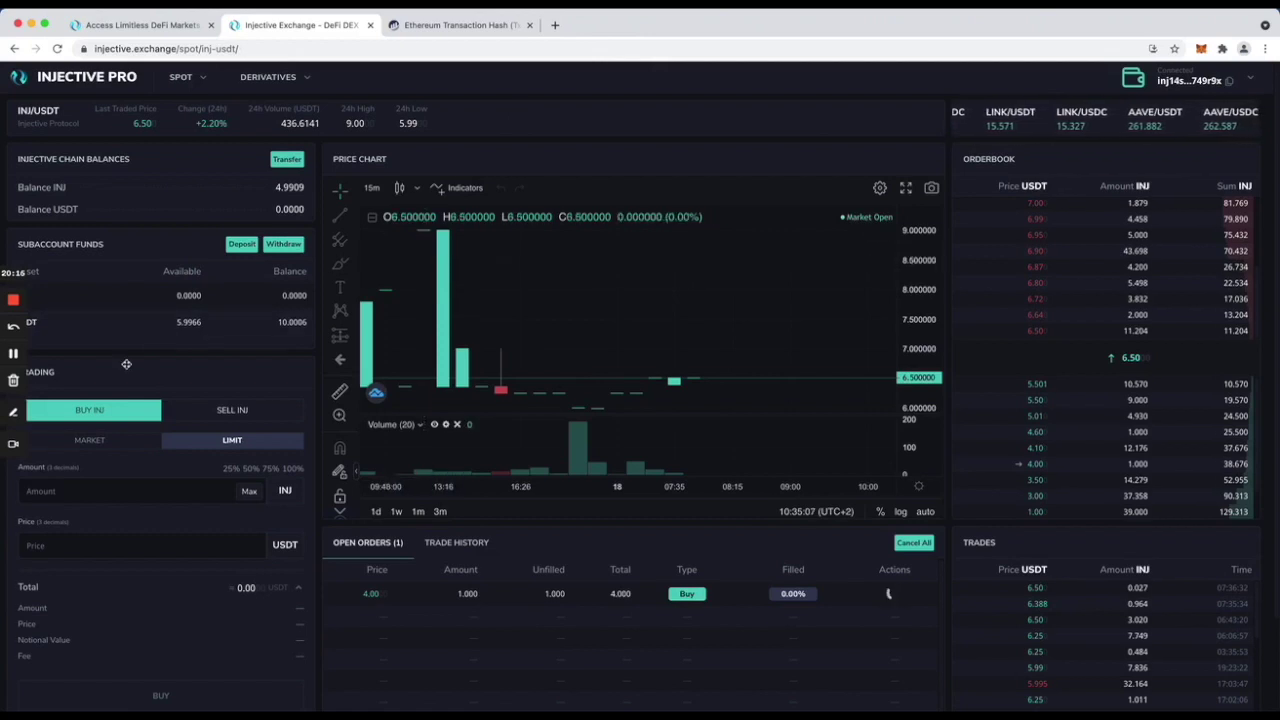
Place a market buy order for the maximum amount of 1.52 INJ and sign its request in MetaMask
click(124, 443)
scroll(140, 540, down, 1)
scroll(154, 547, up, 1)
click(250, 492)
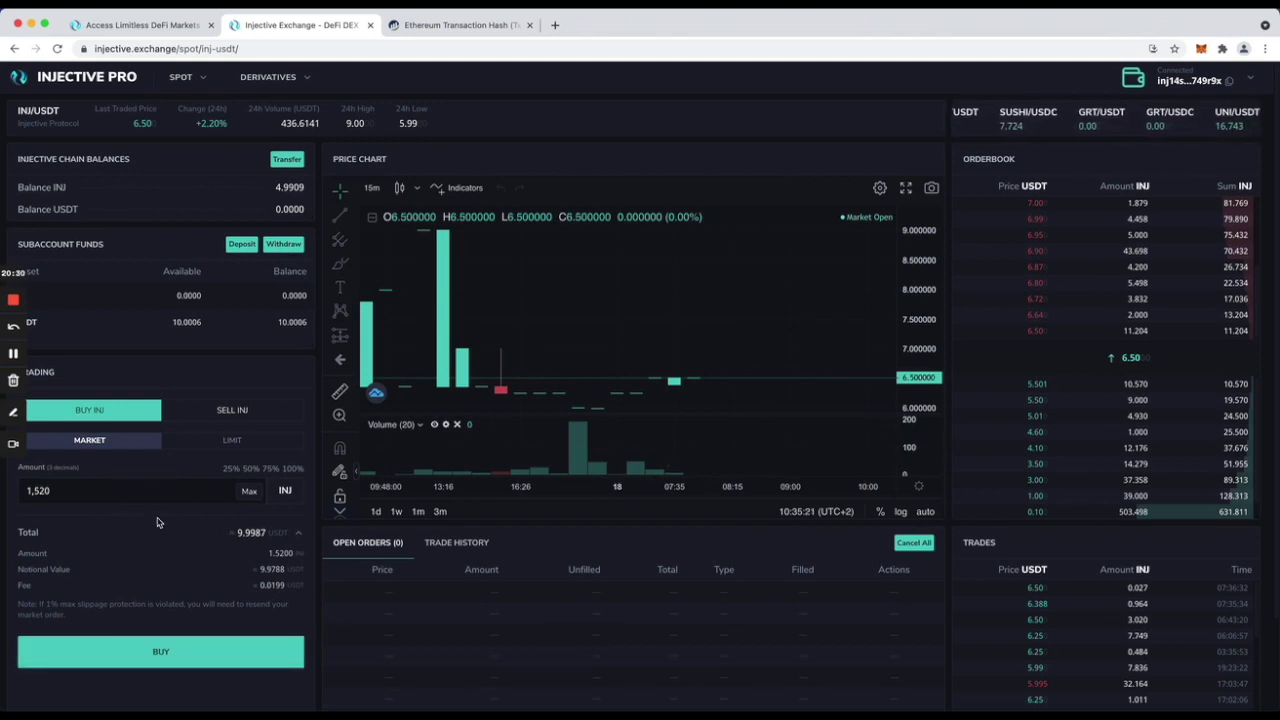
click(220, 652)
scroll(1172, 294, down, 5)
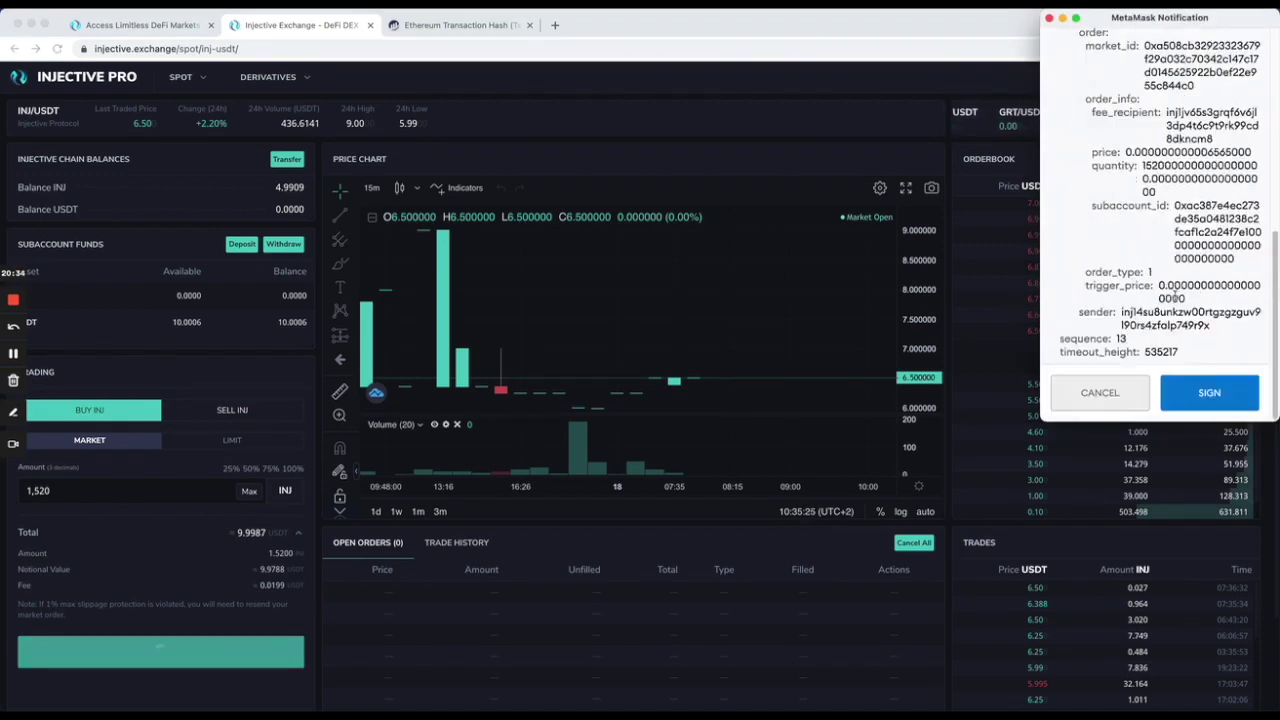
click(1222, 377)
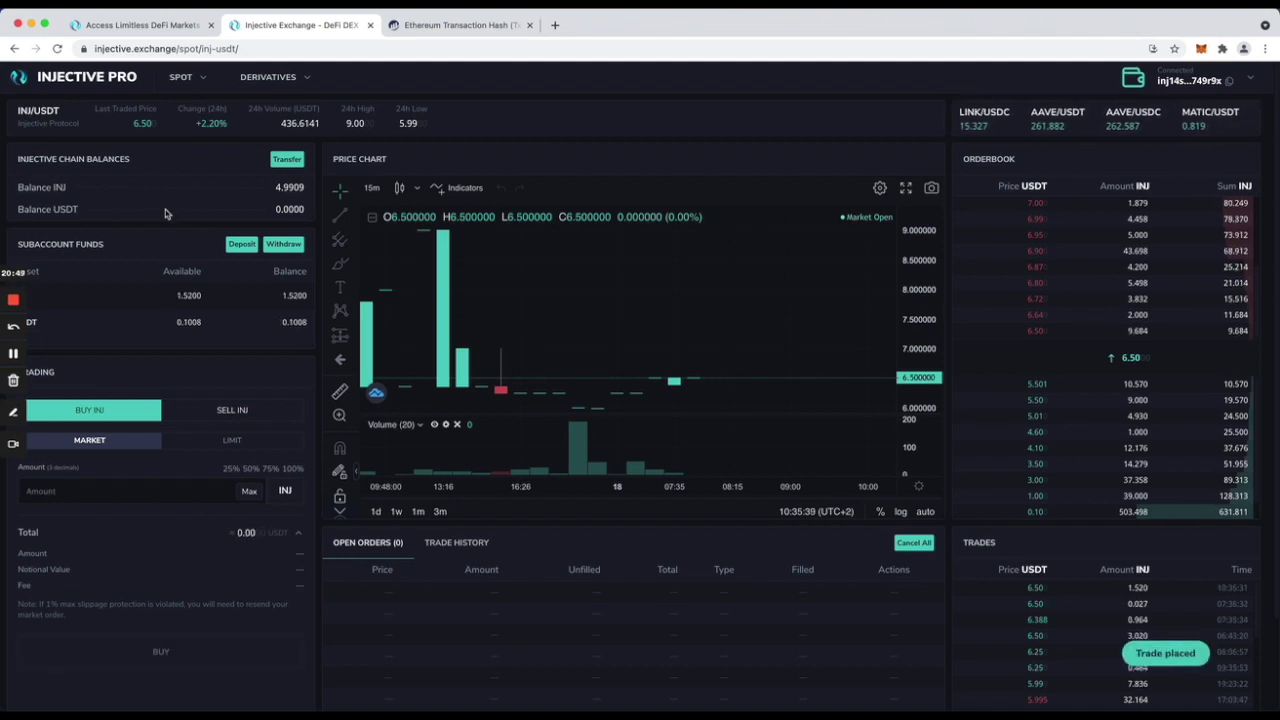
Check the available INJ balance in the subaccount funds against the market buy order just placed
scroll(185, 412, down, 2)
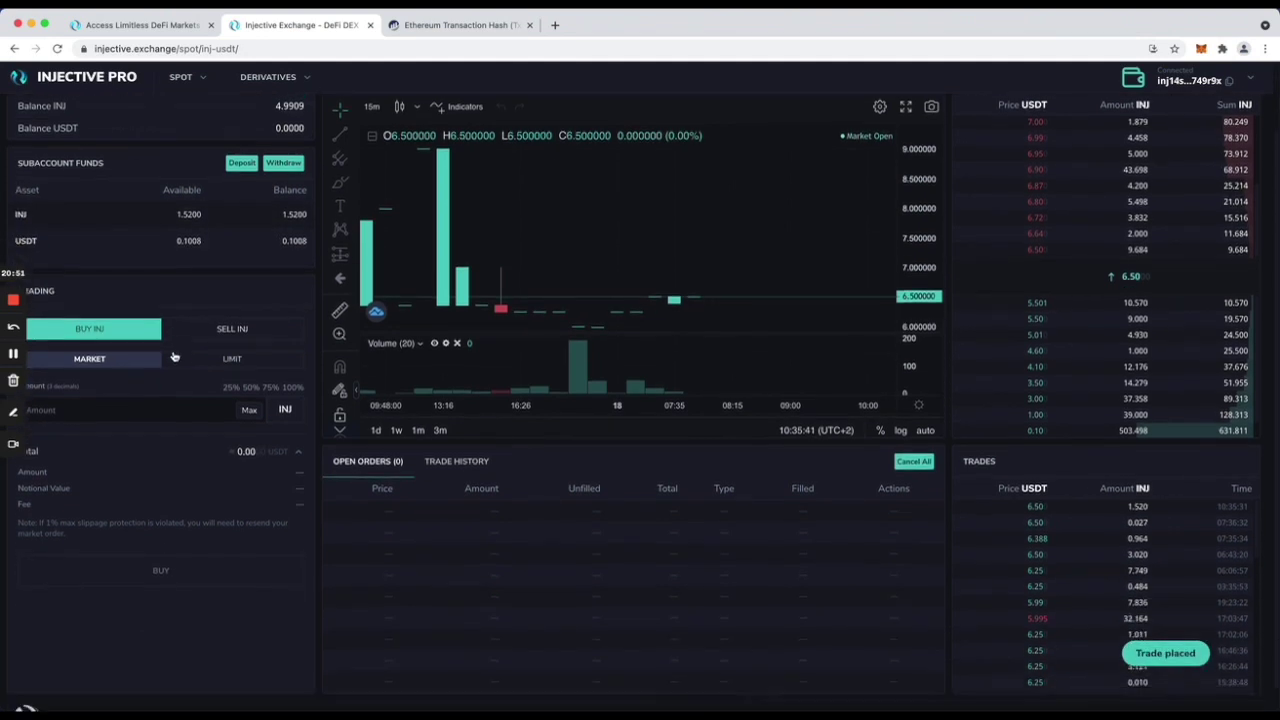
scroll(183, 350, up, 2)
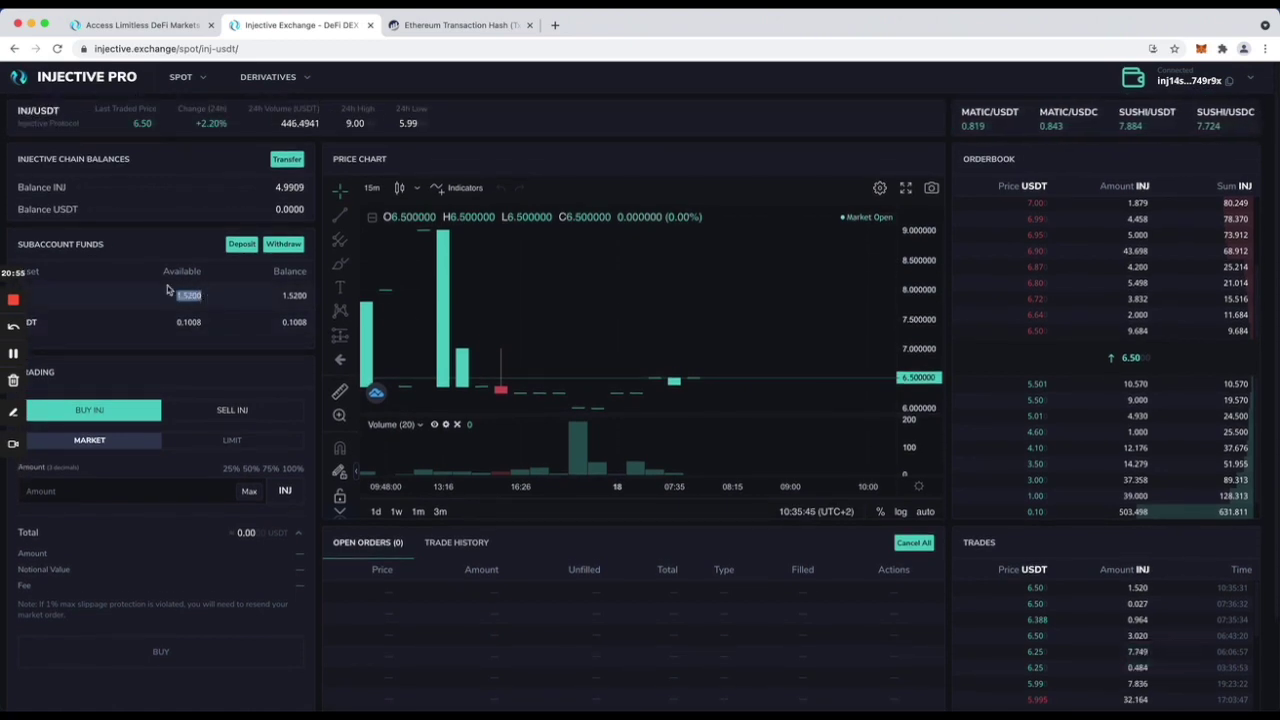
mouse_move(172, 301)
mouse_down()
mouse_move(236, 306)
mouse_move(168, 290)
mouse_up()
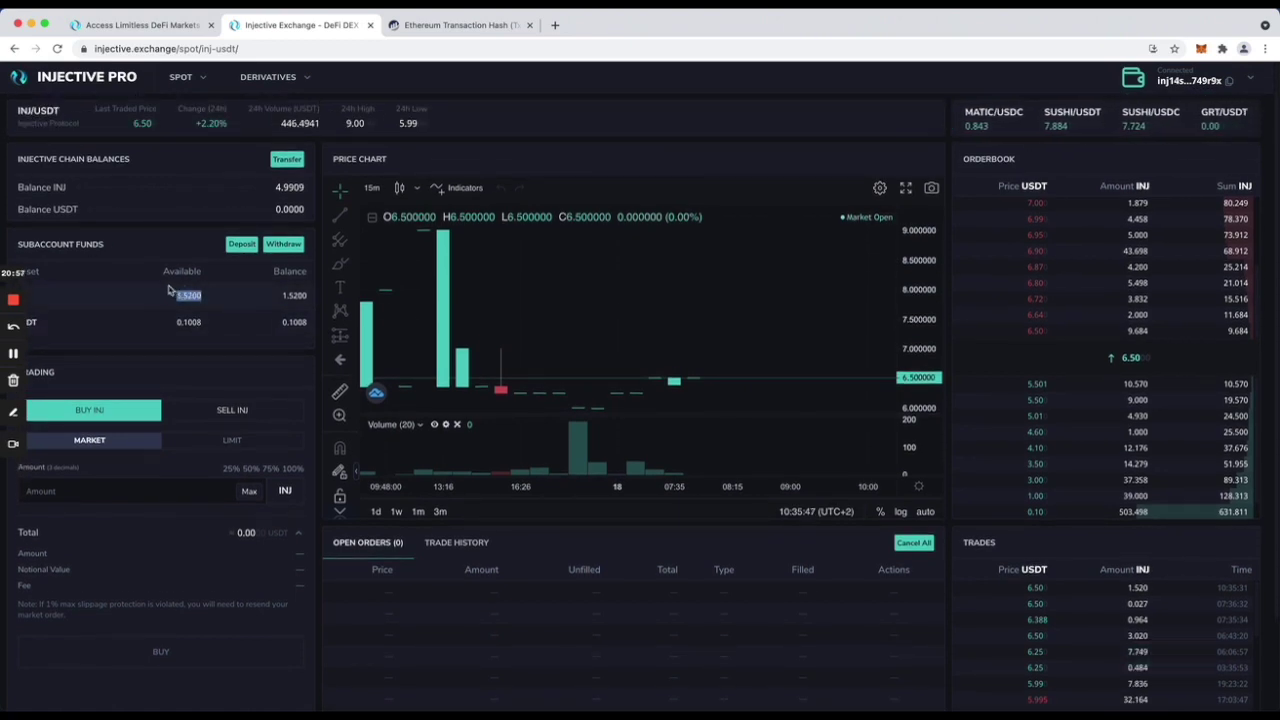
scroll(164, 305, down, 1)
scroll(164, 305, down, 1)
scroll(214, 329, up, 2)
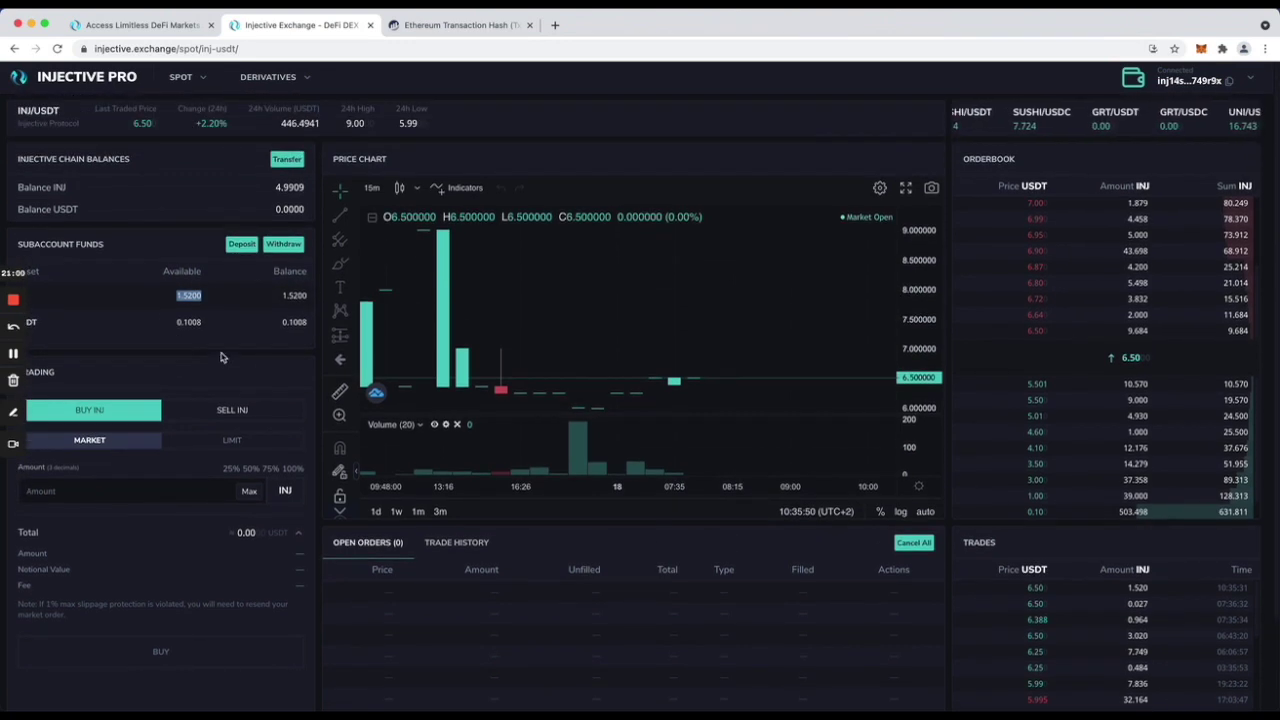
Withdraw the maximum 1.5200 INJ from the subaccount to Injective Chain, signing in MetaMask, and check the chain's INJ balance
click(284, 247)
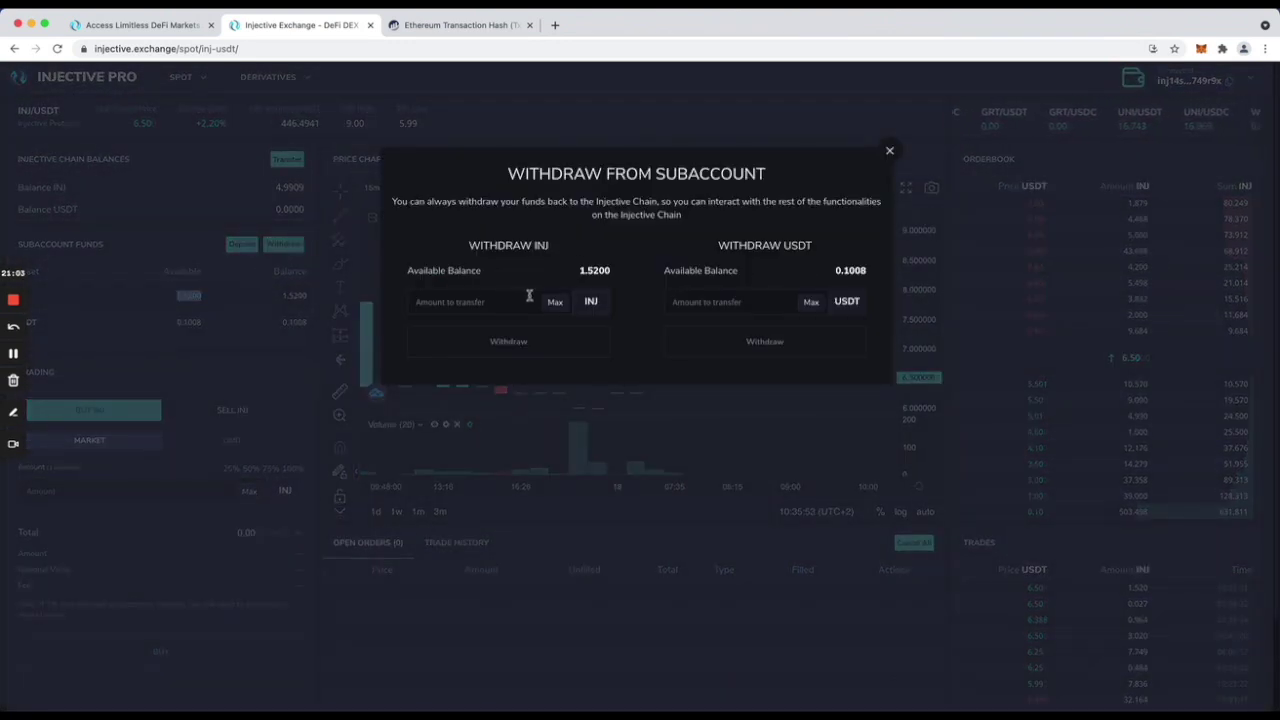
click(555, 301)
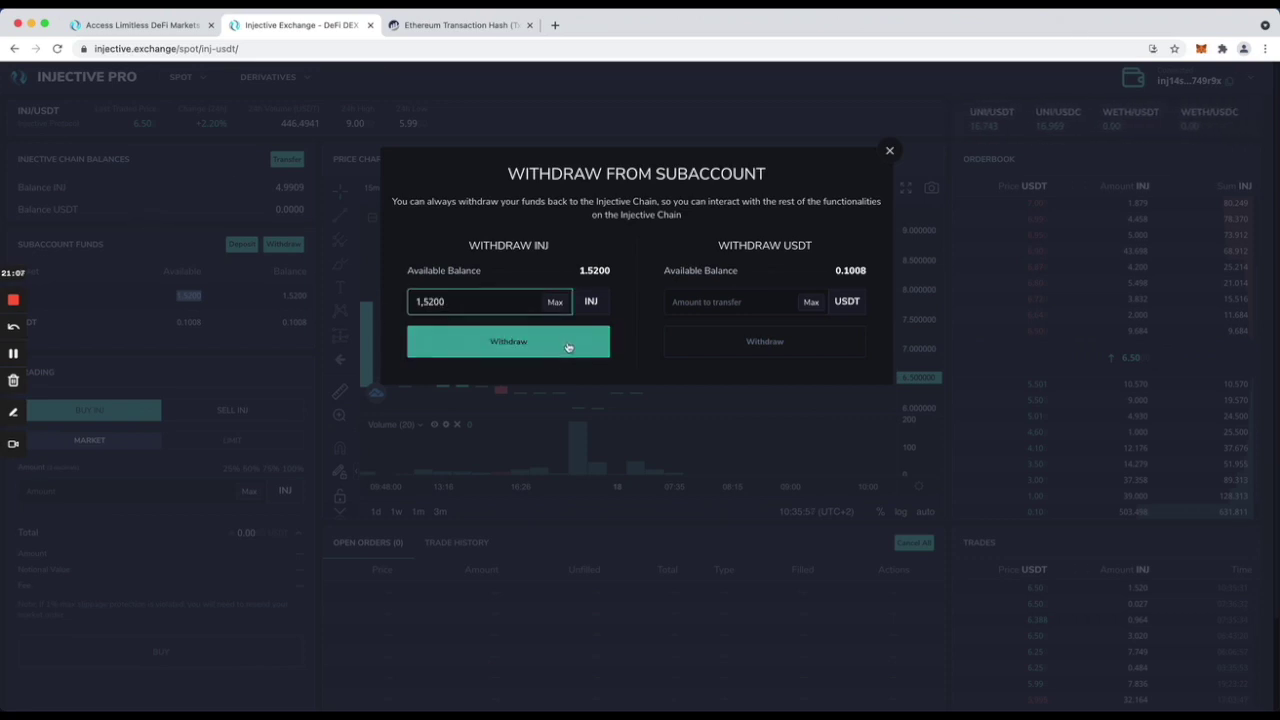
click(497, 343)
scroll(1160, 290, down, 5)
click(1206, 391)
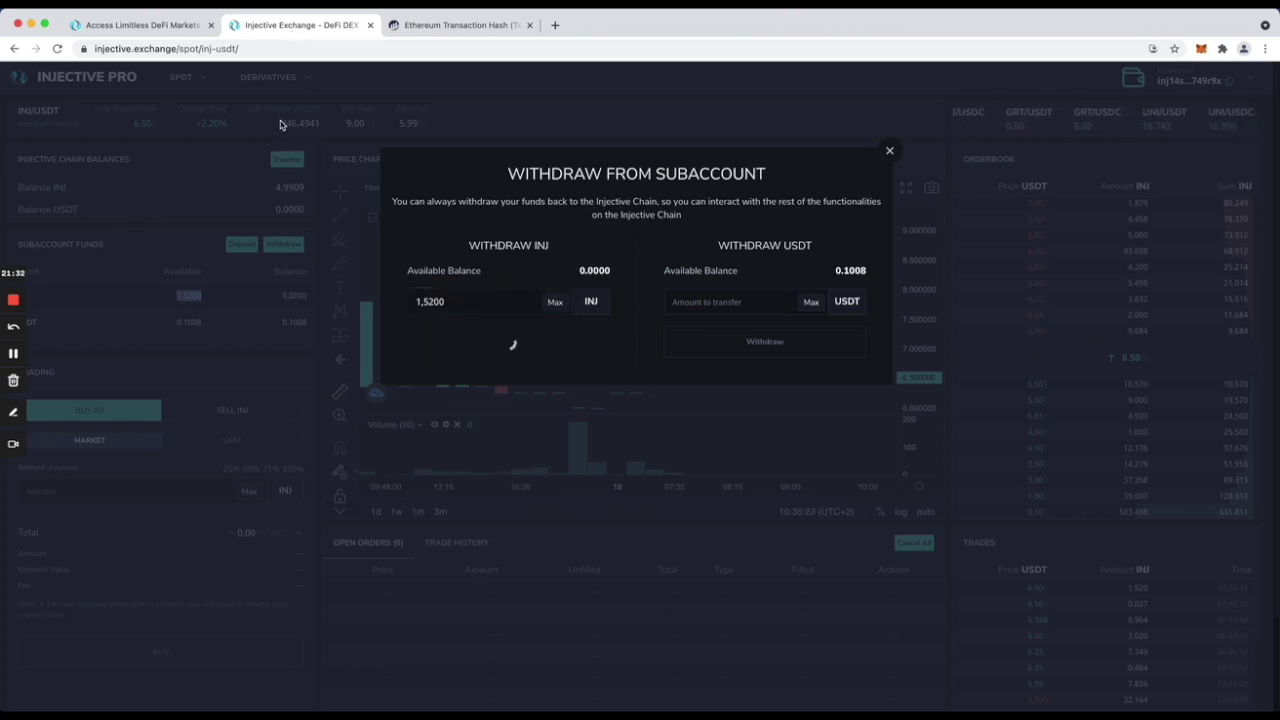
click(889, 150)
double_click(301, 188)
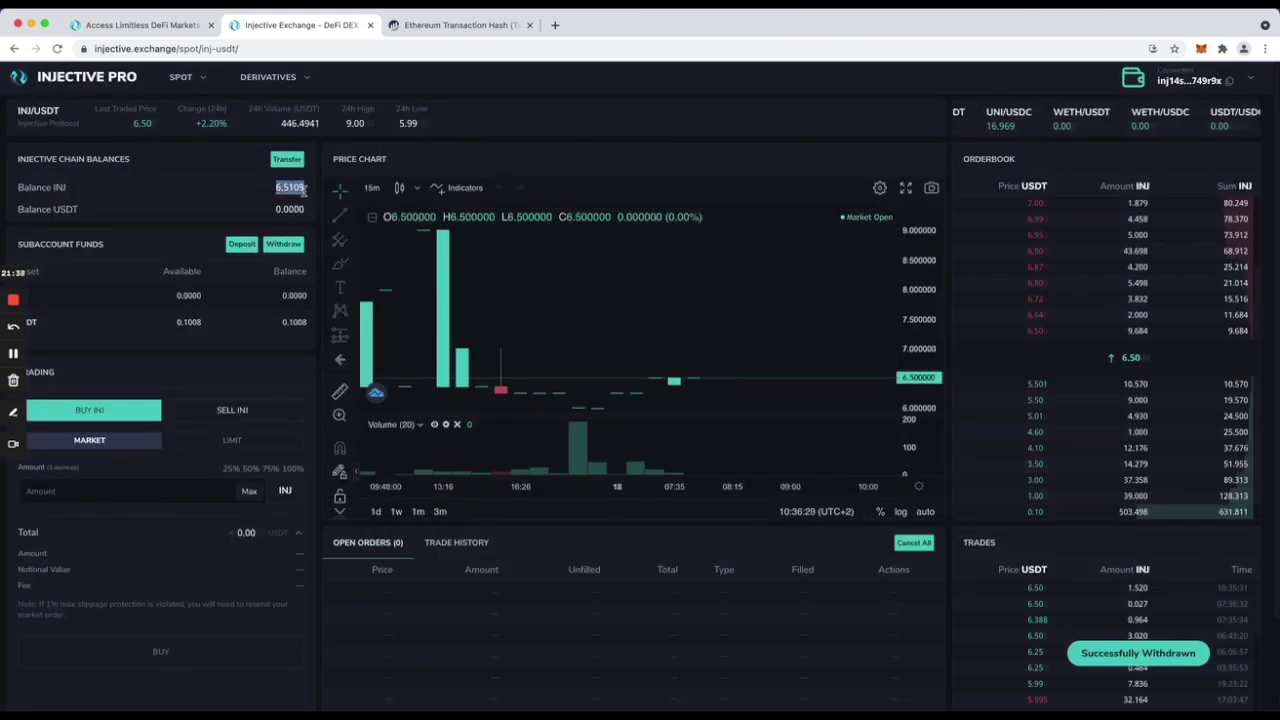
click(290, 192)
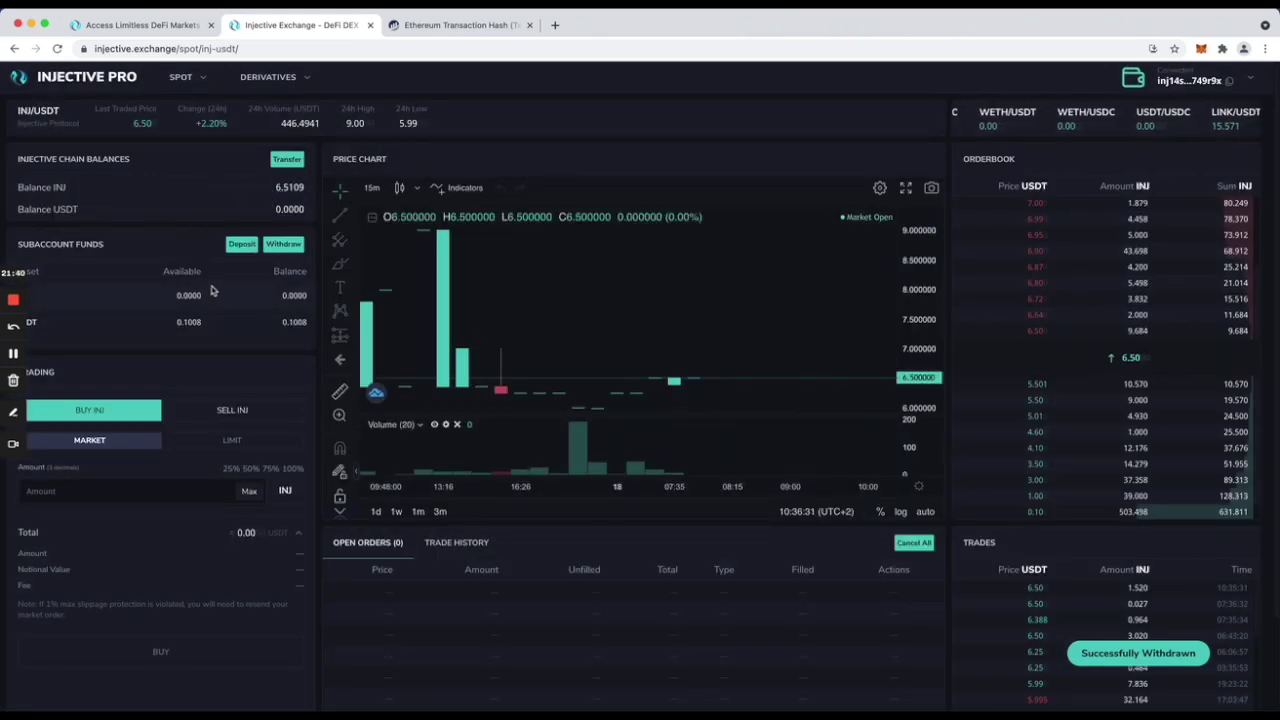